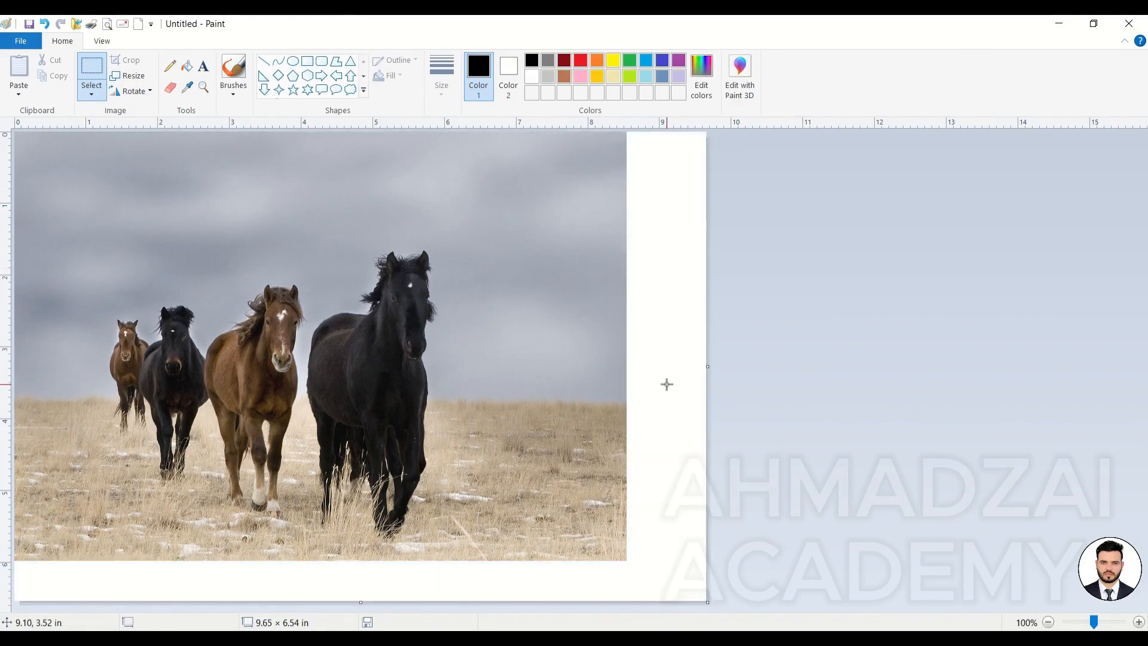
Widen the canvas to about 11.03 in and crop it to the horse photo, about 8.50 × 5.96 in
left_click_drag(710, 364, 805, 366)
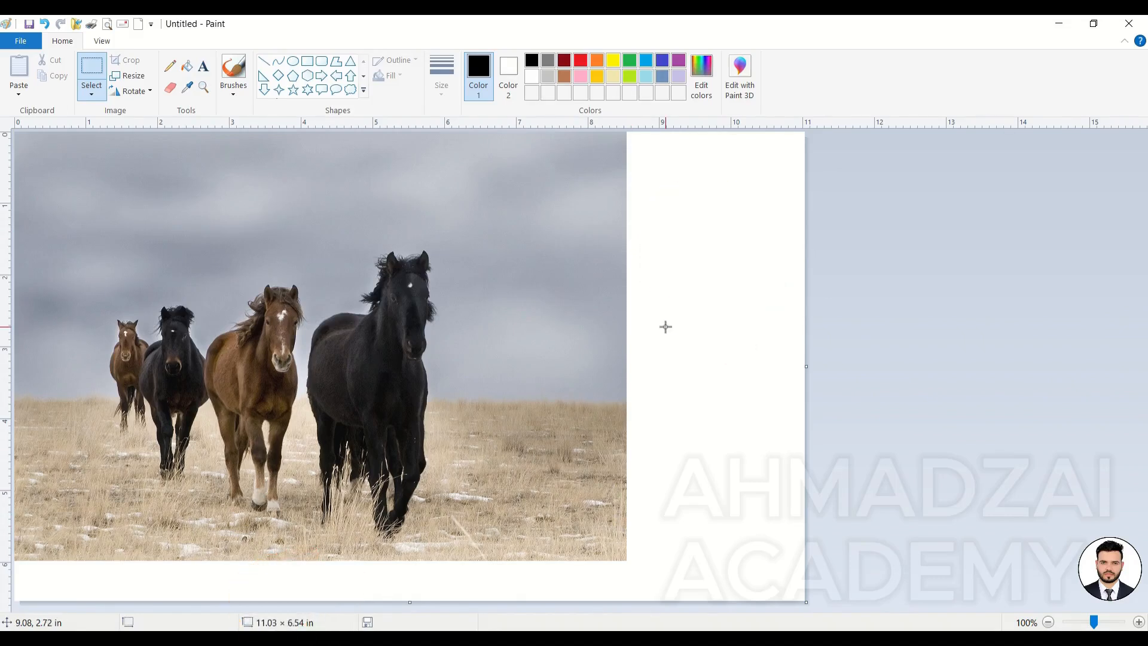
left_click_drag(625, 560, 13, 131)
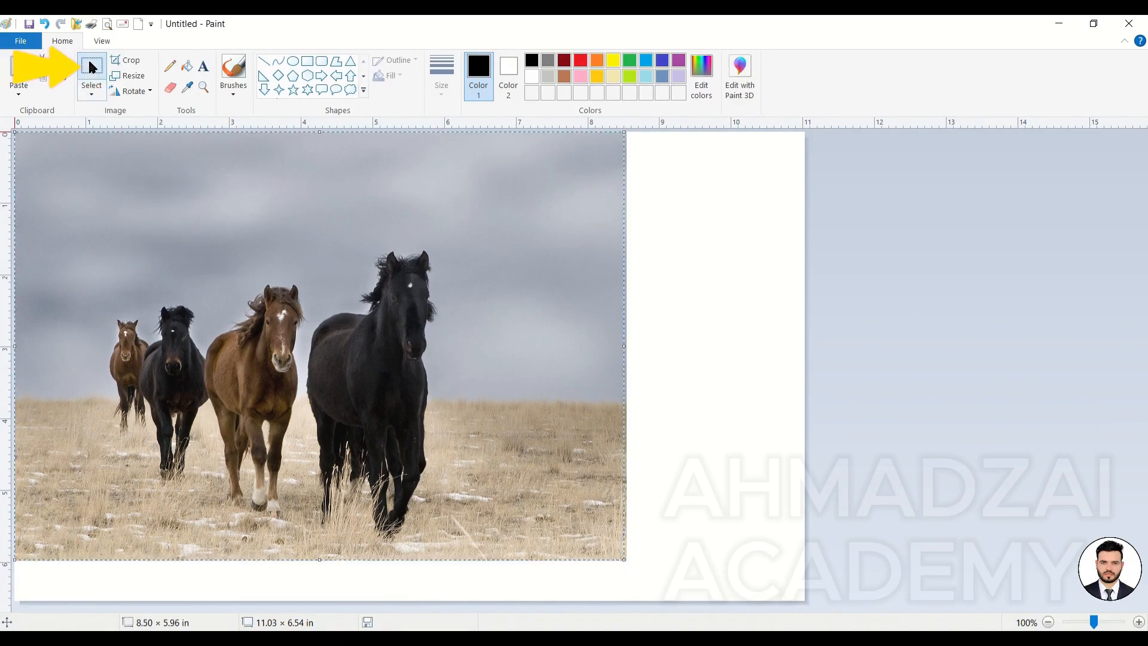
left_click(125, 60)
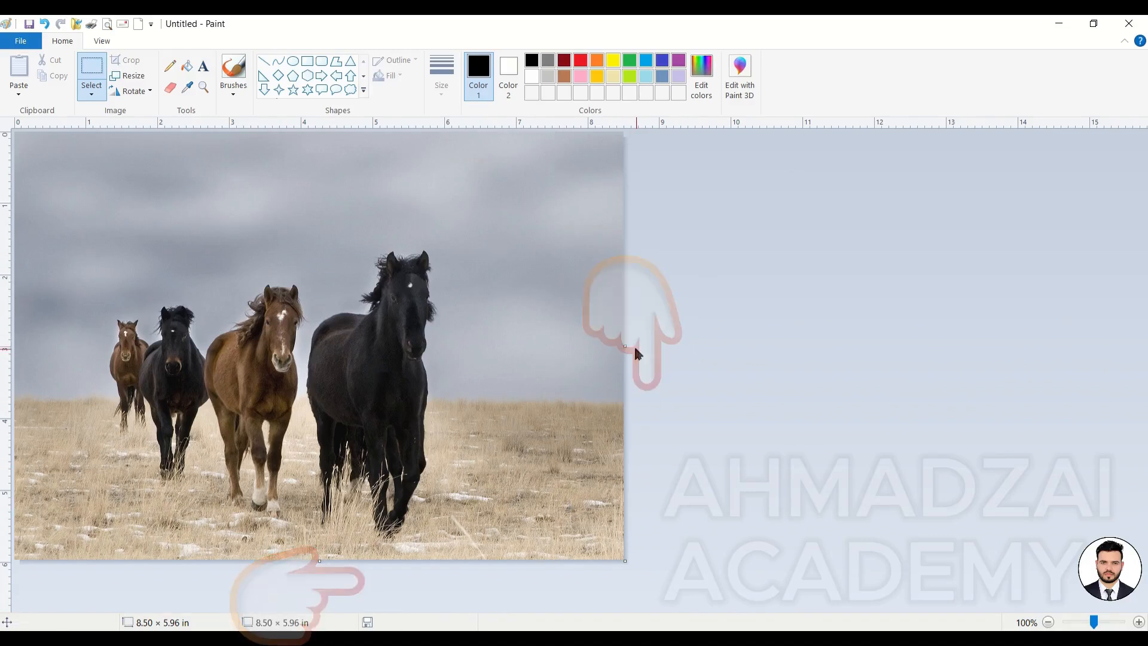
Try cropping the picture to a rectangle of about 2.29 × 4.50 in around the large black horse
left_click_drag(306, 229, 469, 552)
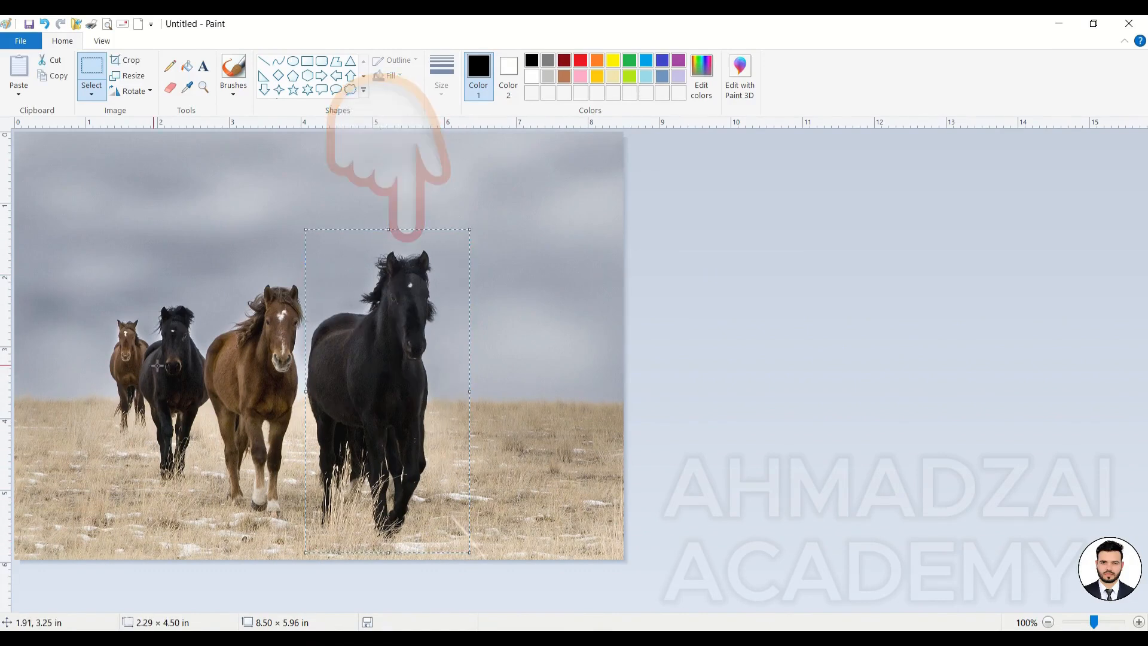
left_click(119, 60)
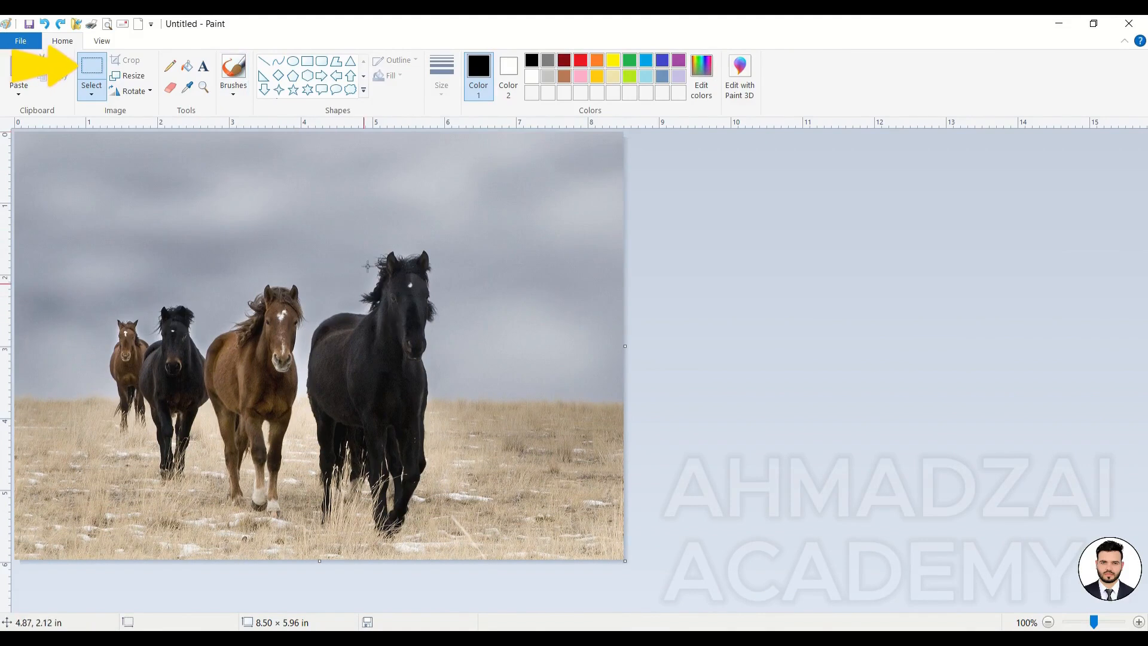
Draw a rectangular selection about 2 in wide over the sky beside the large black horse
left_click(91, 93)
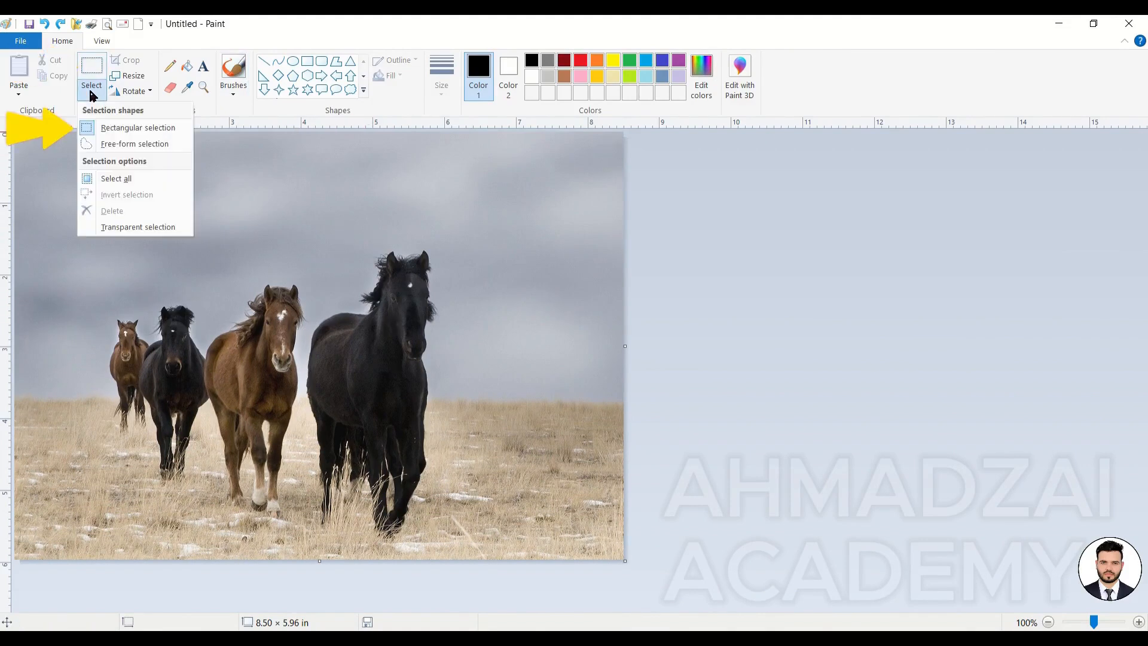
left_click(128, 129)
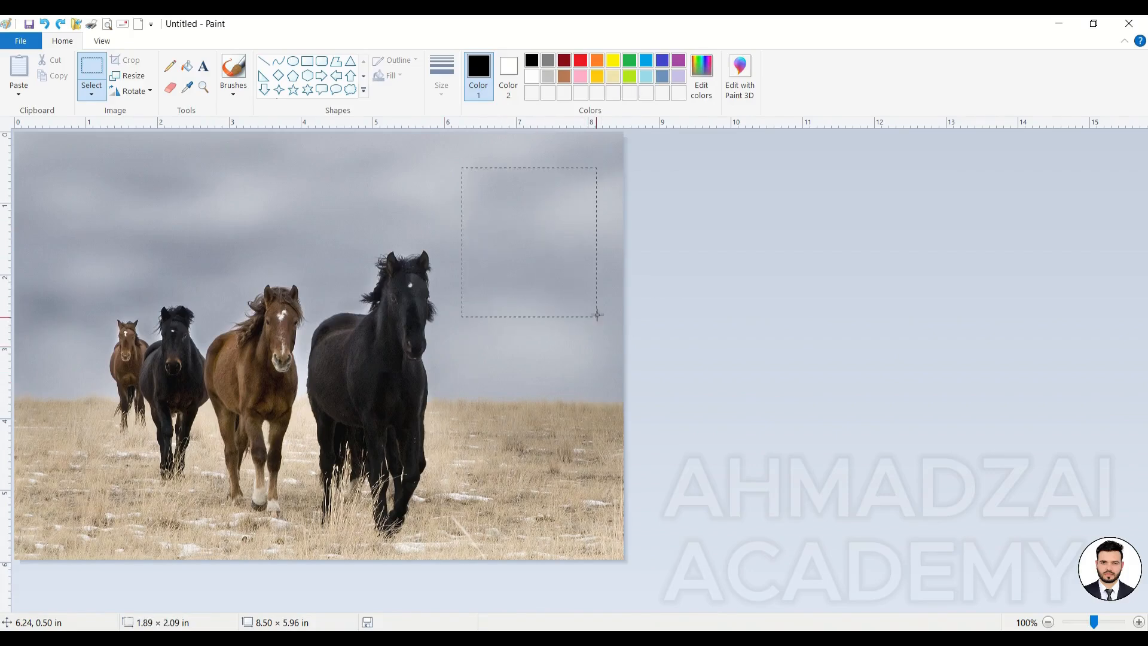
left_click_drag(604, 307, 606, 308)
Try moving the large black horse to the right with a loose free-form selection, and undo the move
left_click(91, 93)
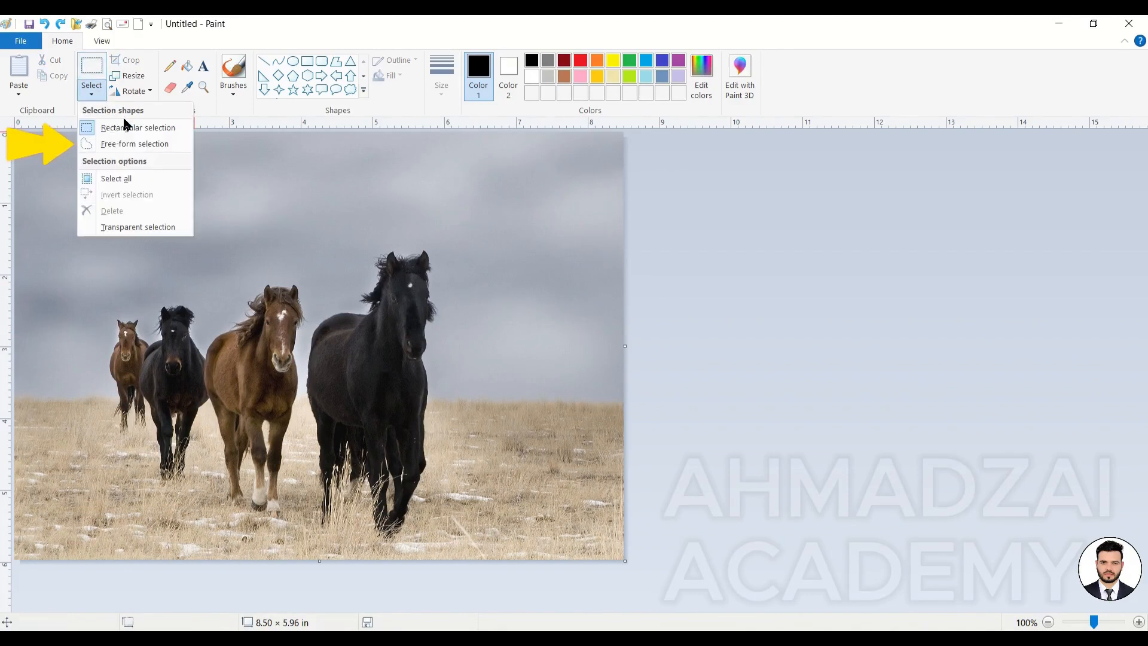
left_click(148, 144)
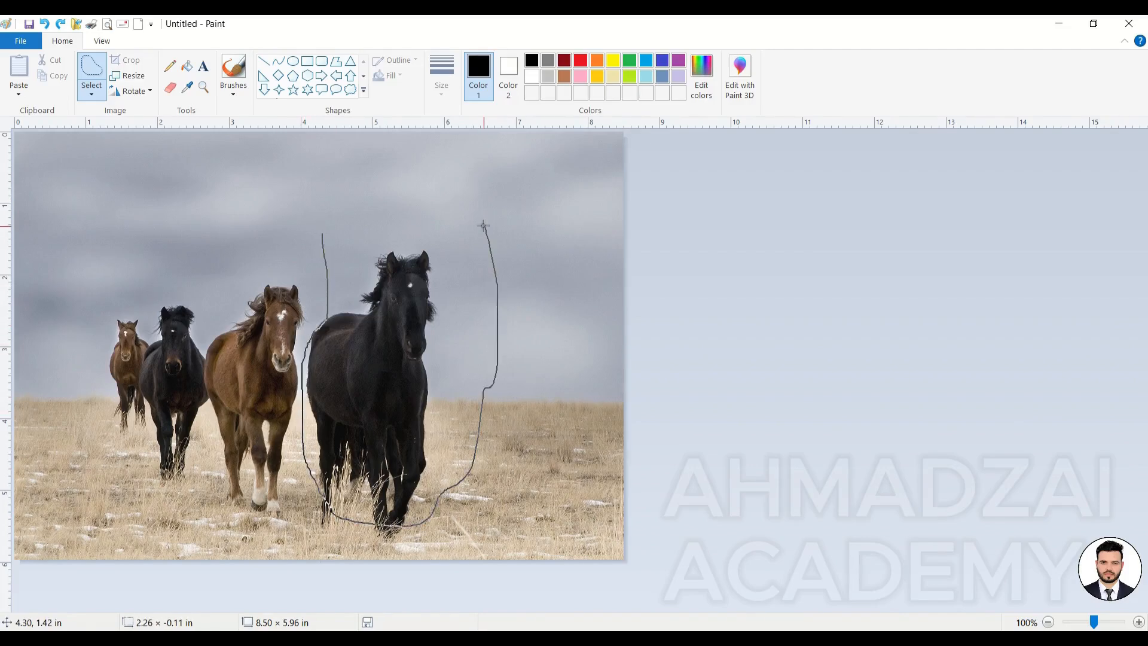
left_click_drag(336, 233, 326, 234)
left_click_drag(395, 324, 504, 318)
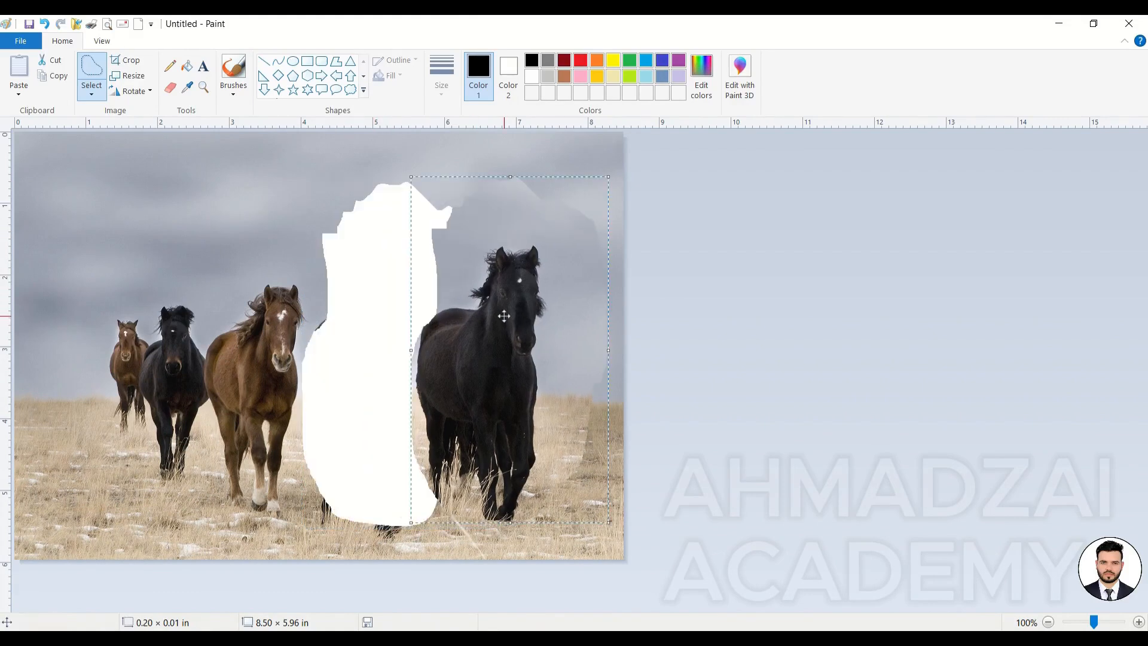
key("ctrl+z")
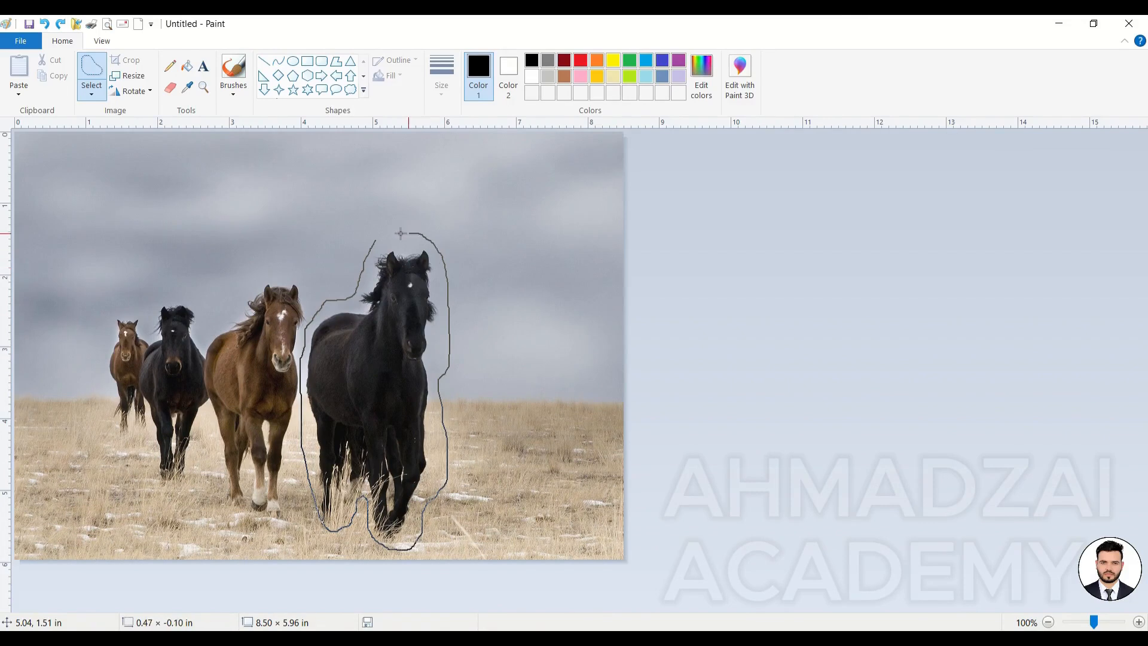
Outline the large black horse closely with a free-form selection, move it over the two rear horses, and undo the move
left_click_drag(374, 241, 375, 241)
left_click_drag(397, 329, 154, 246)
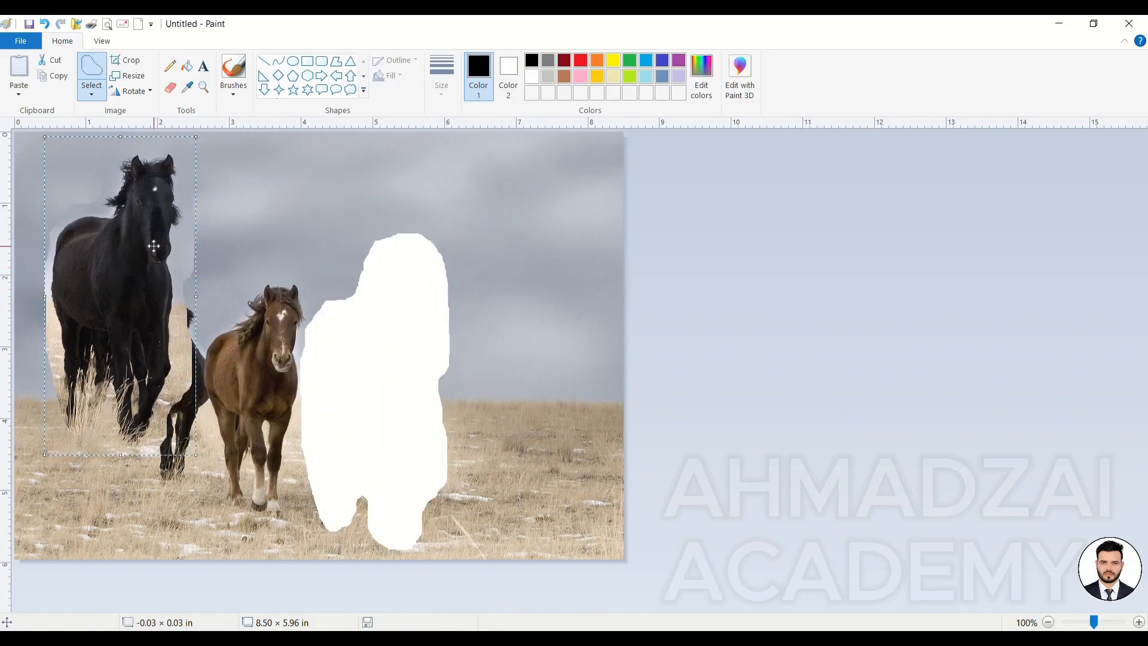
key("ctrl+z")
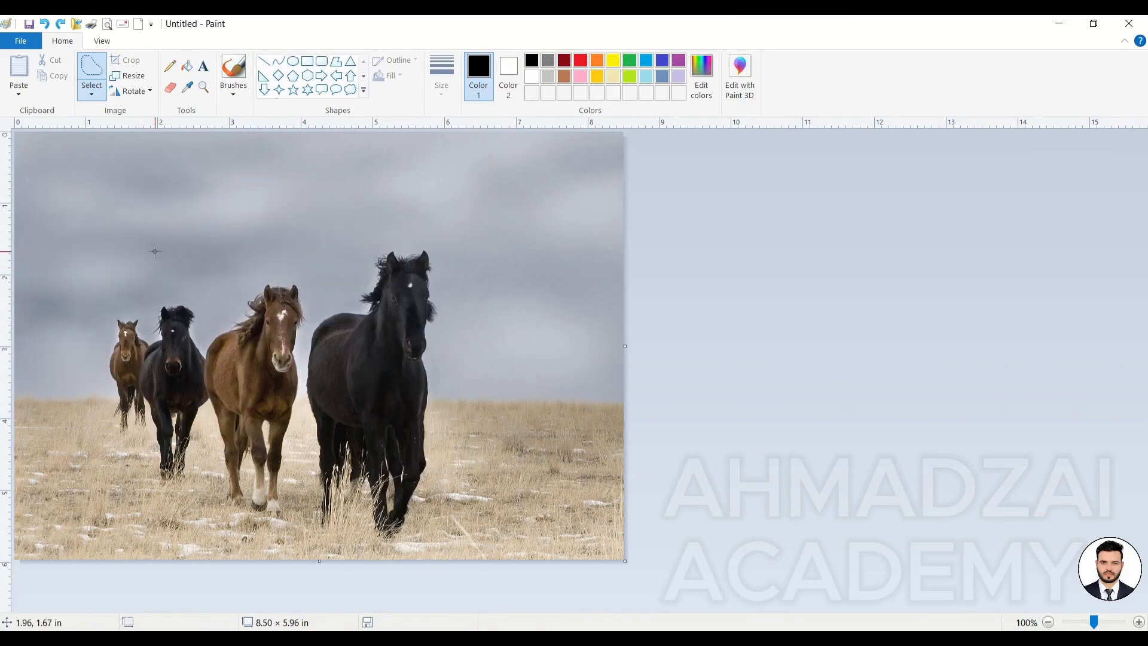
Select the entire picture and delete it, and undo the deletion
left_click(91, 94)
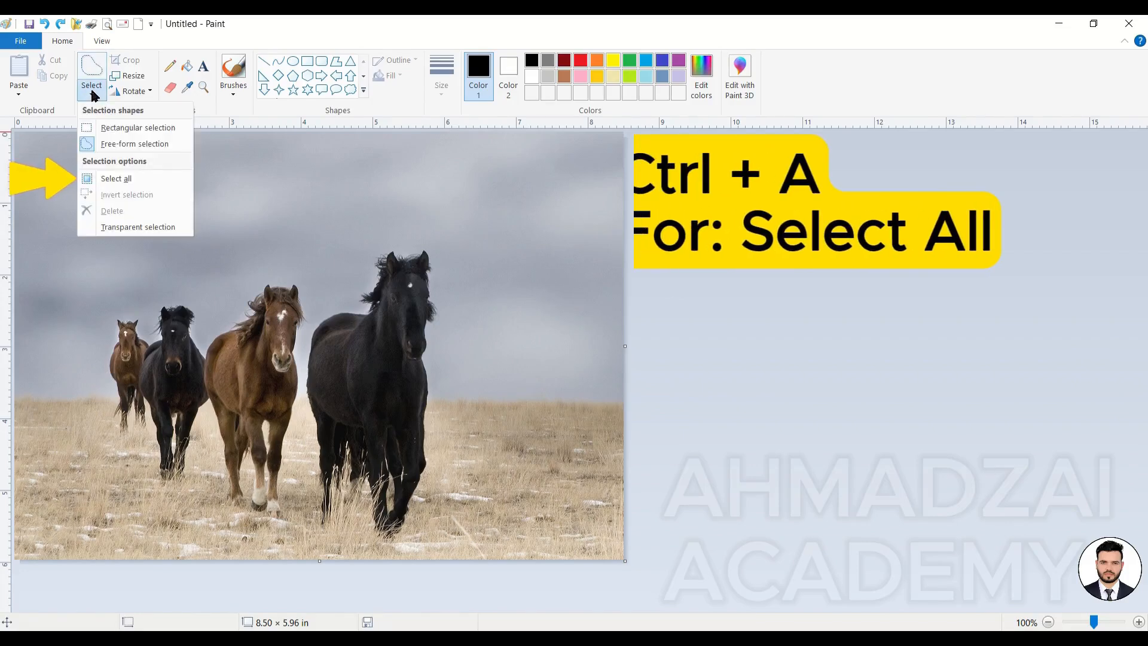
left_click(169, 176)
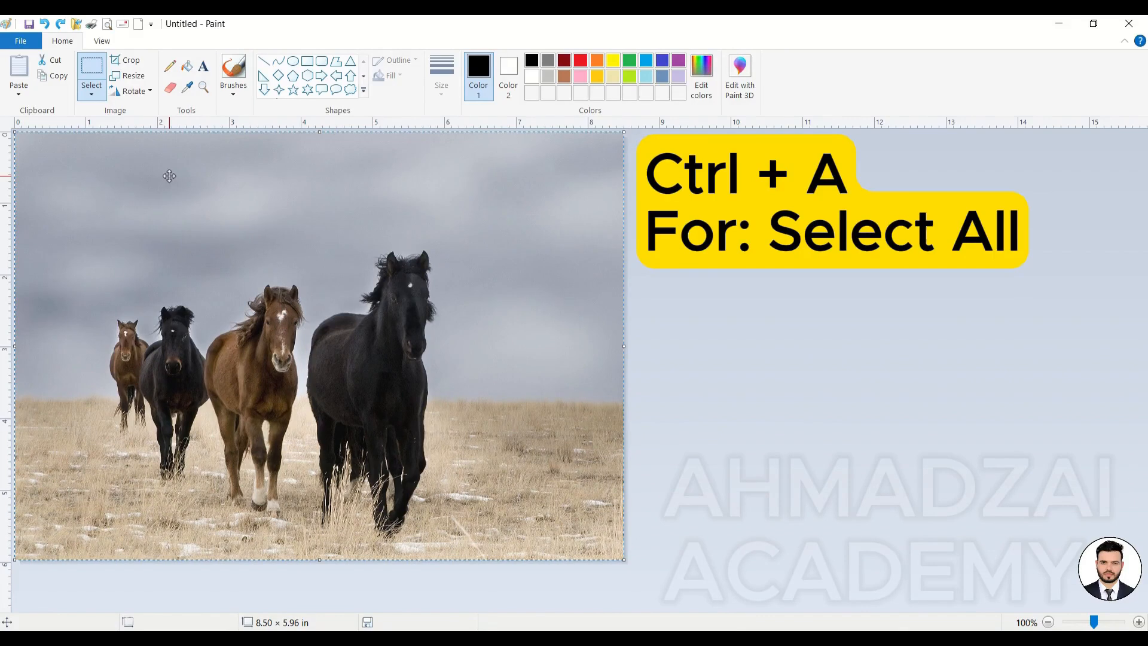
left_click(94, 94)
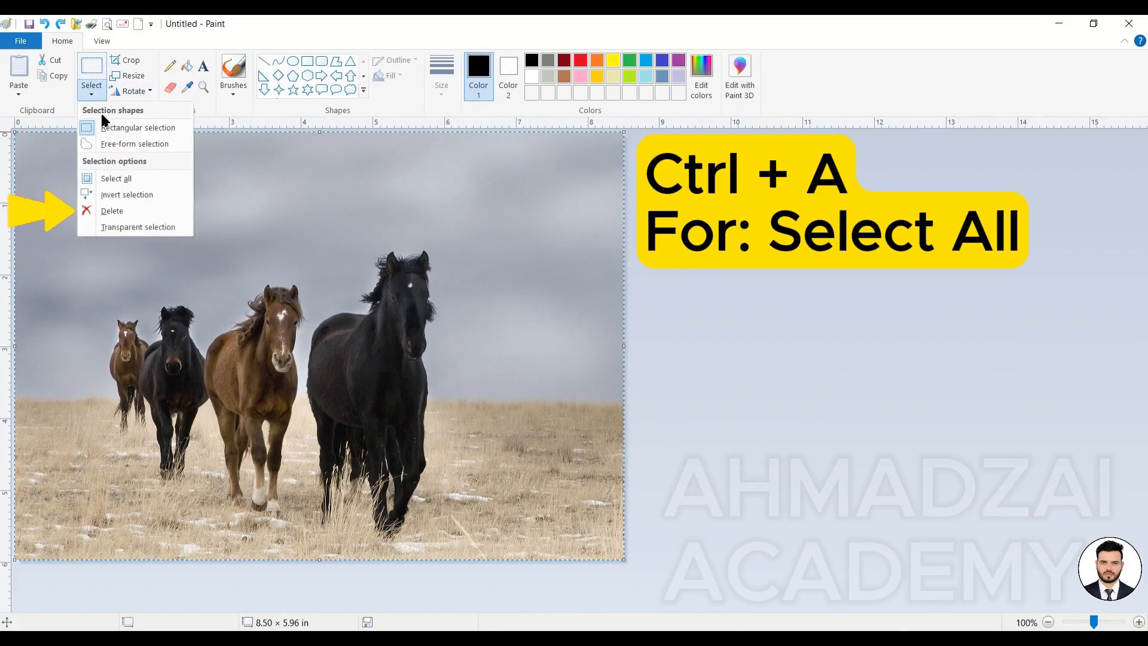
left_click(113, 212)
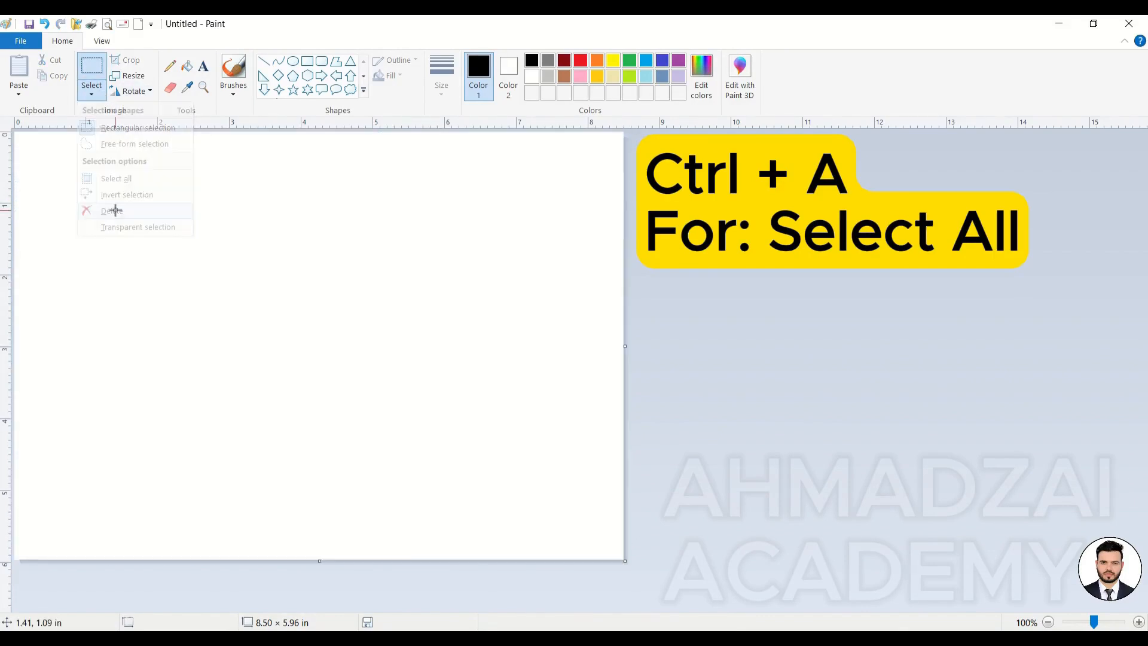
key("ctrl+z")
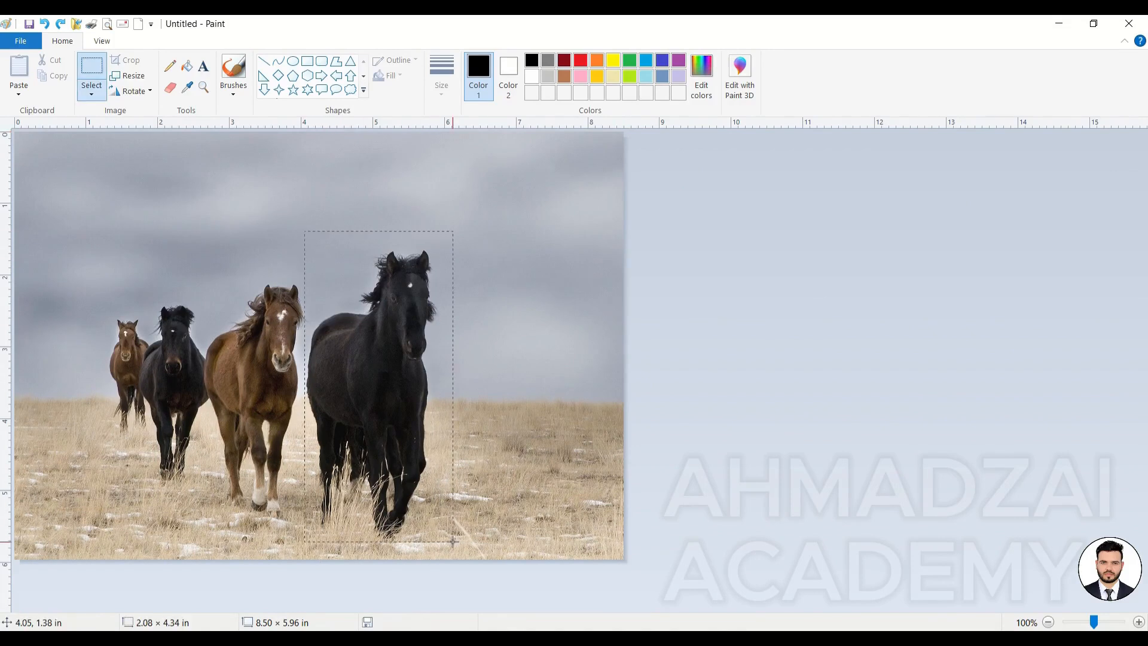
Delete a rectangular selection of about 2.08 × 4.40 in around the large black horse, and undo the deletion
left_click_drag(452, 545, 453, 546)
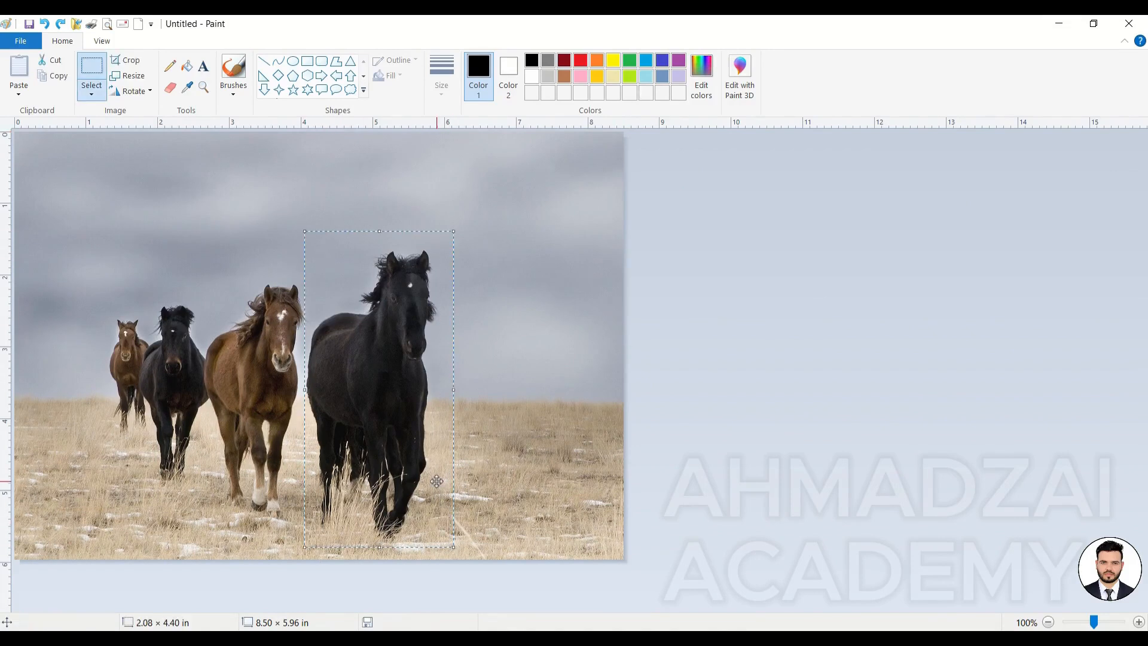
left_click(90, 92)
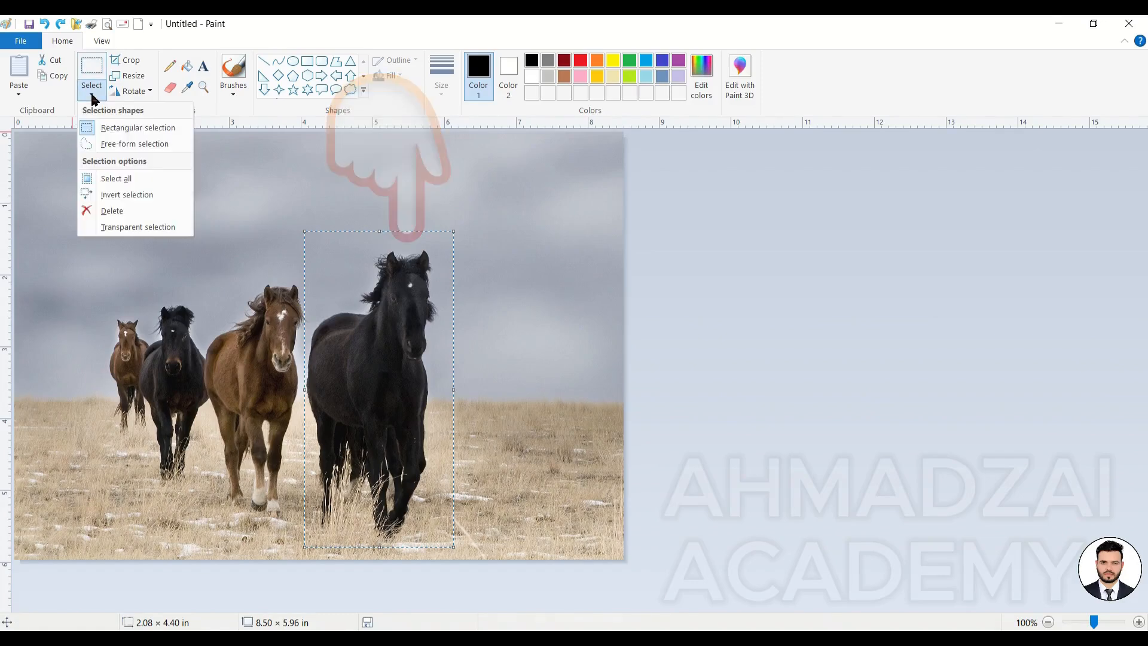
left_click(110, 211)
key("ctrl+z")
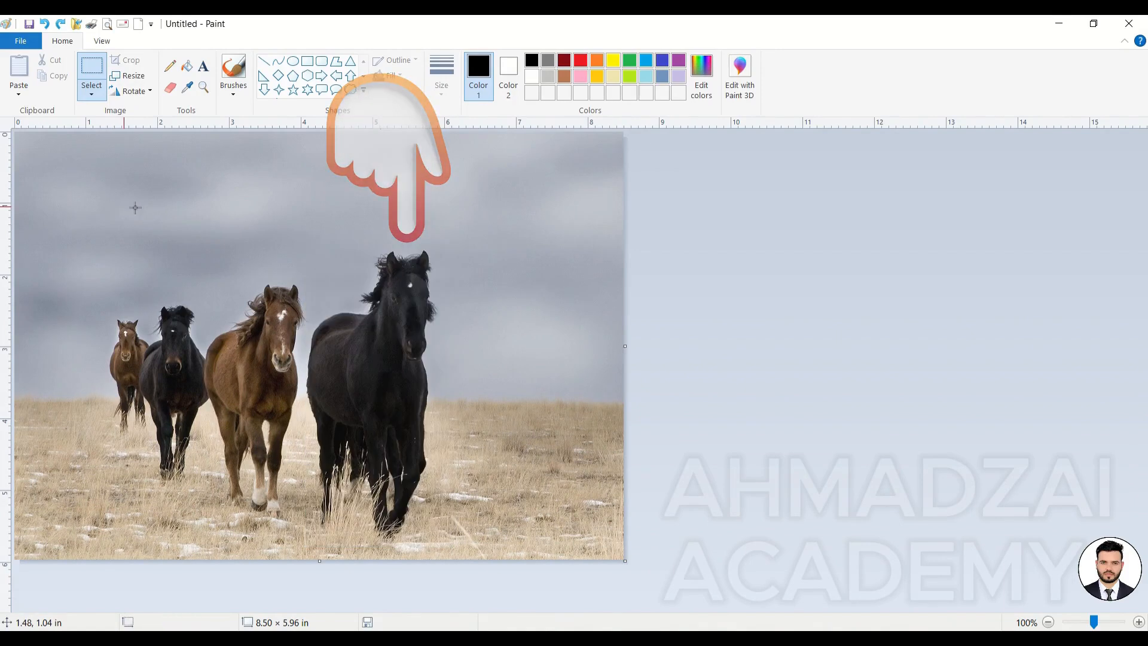
Invert a selection of about 2.08 × 4.48 in around the black horse to delete everything else, and undo the deletion
left_click_drag(307, 228, 456, 550)
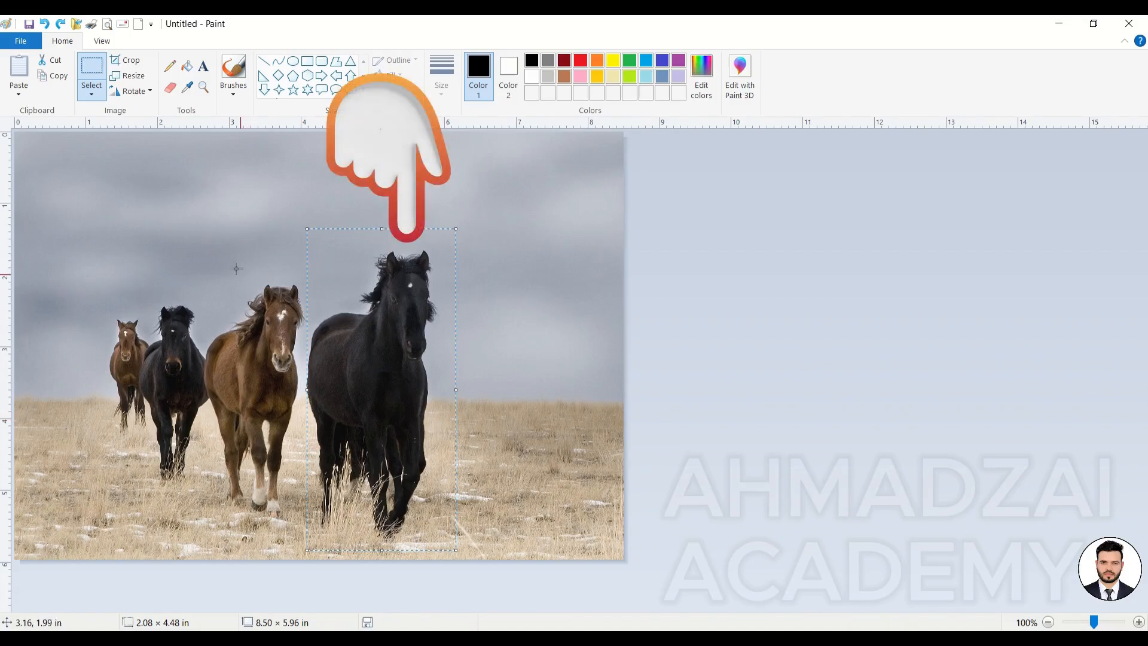
left_click(93, 92)
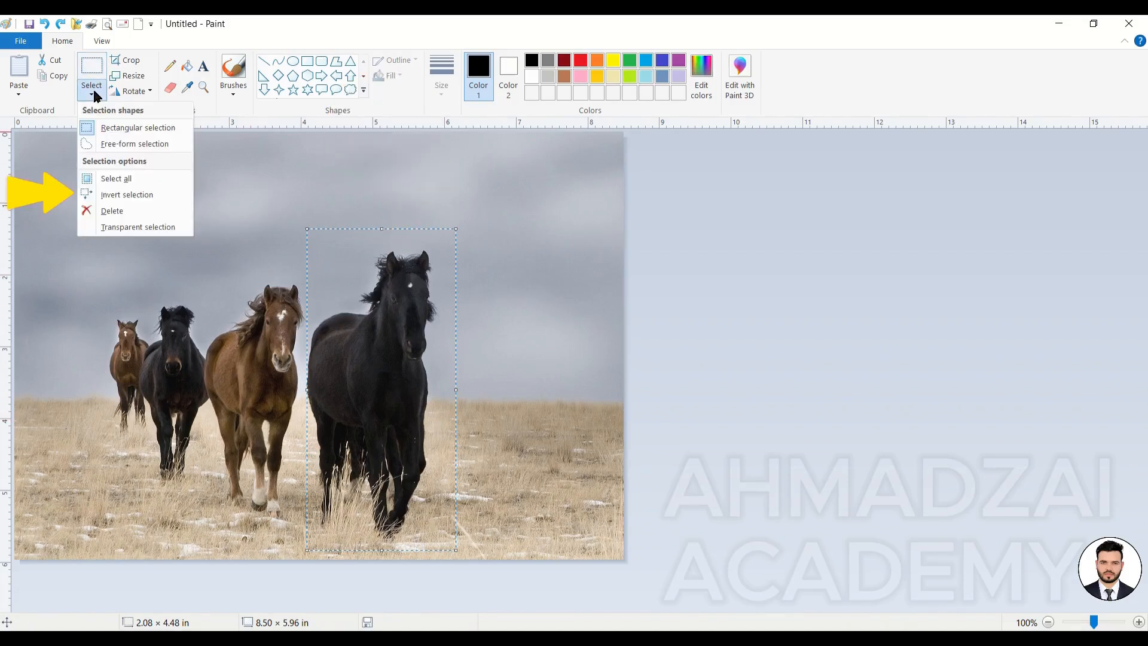
left_click(154, 195)
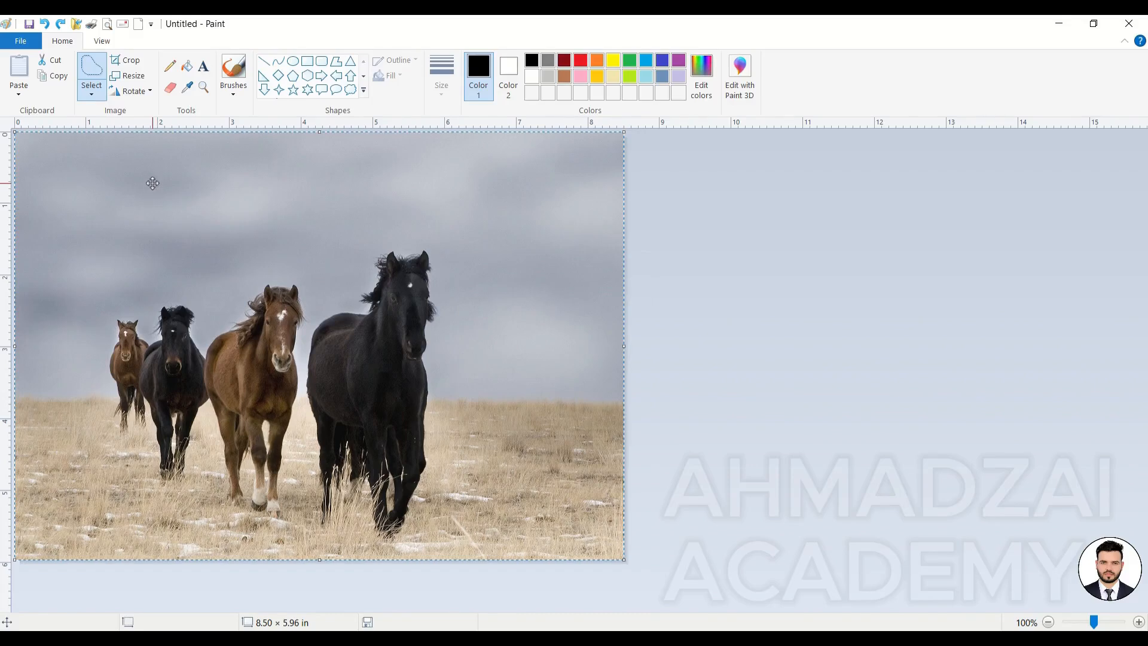
left_click(93, 94)
left_click(113, 208)
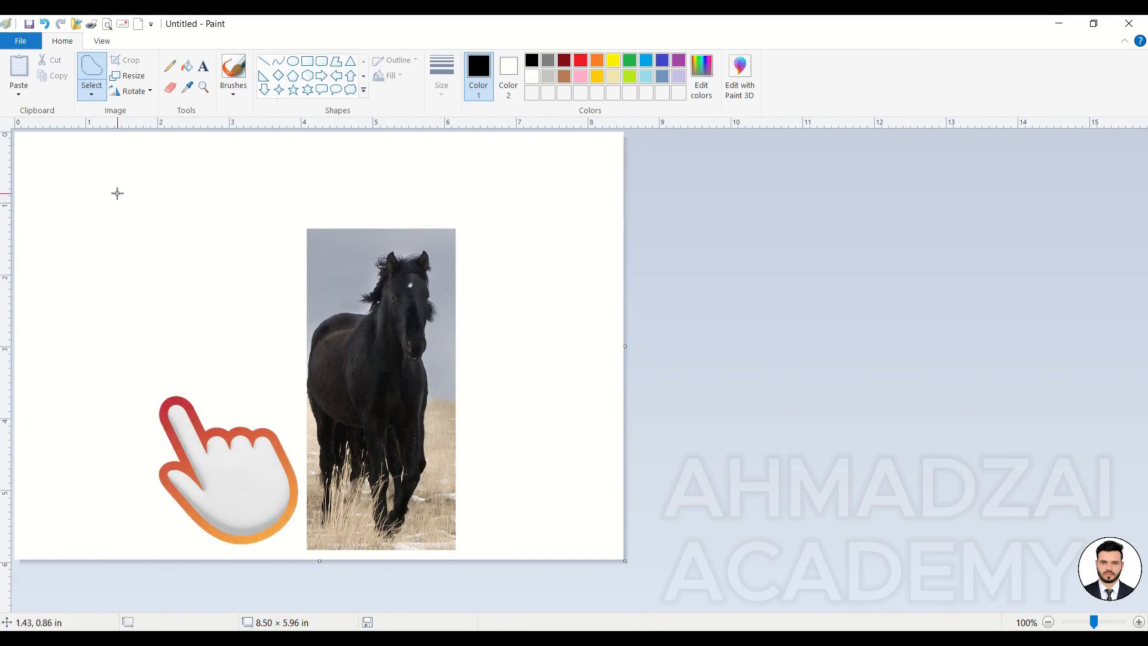
key("ctrl+z")
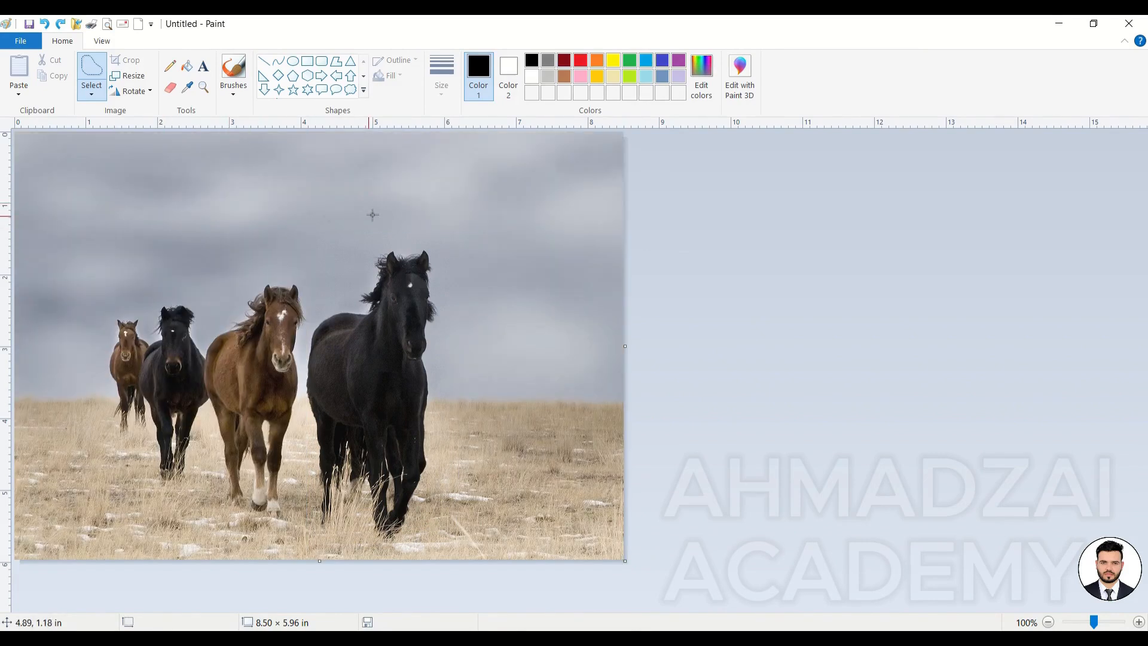
Delete everything outside a rectangular selection of about 4.50 × 5.91 in covering the large black horse and the scenery beside it, using Invert selection
mouse_move(310, 144)
left_mouse_down()
mouse_move(359, 233)
mouse_move(585, 207)
left_mouse_up()
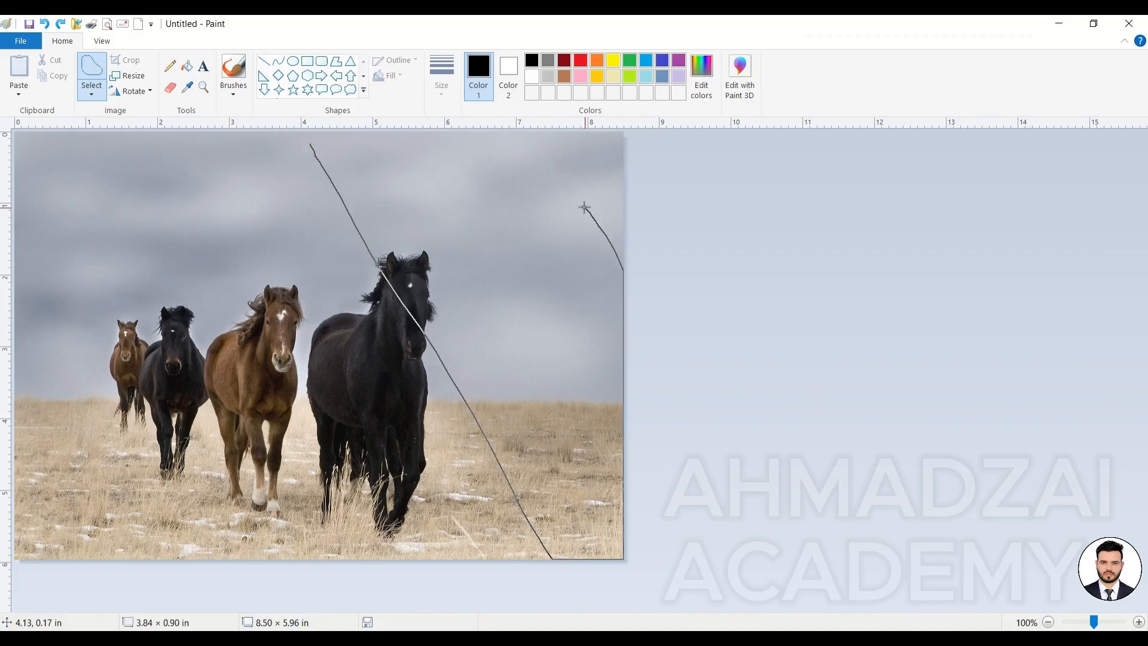
left_click_drag(347, 132, 340, 136)
left_click(91, 90)
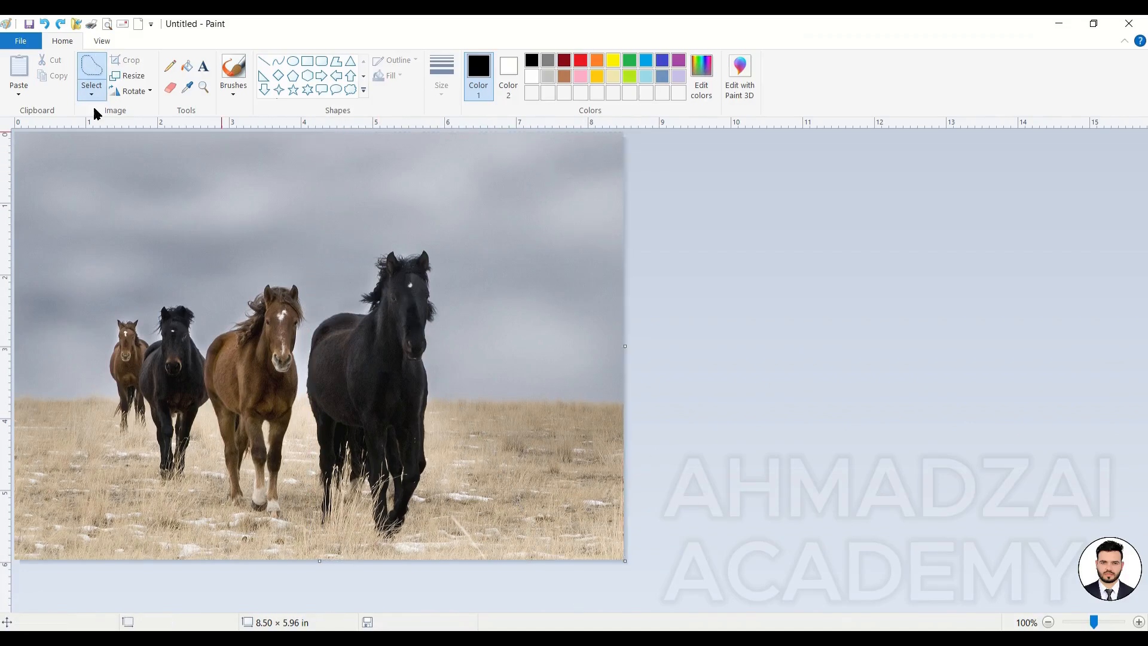
left_click(110, 128)
left_click_drag(616, 534, 651, 594)
left_click(558, 344)
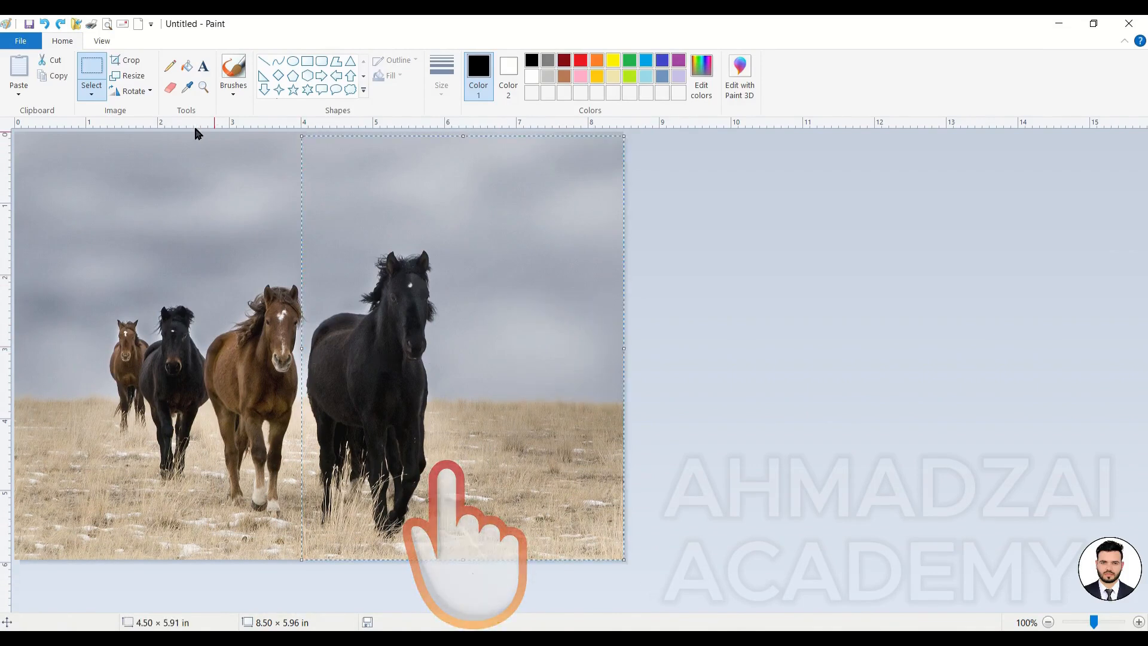
left_click(96, 93)
left_click(114, 196)
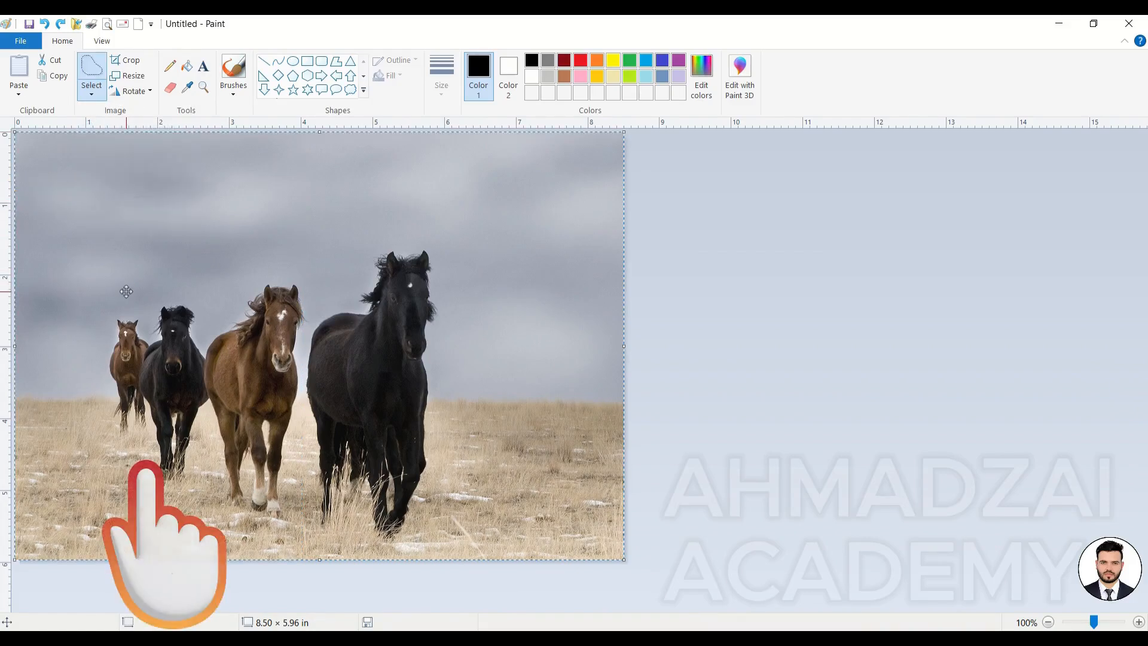
left_click(94, 93)
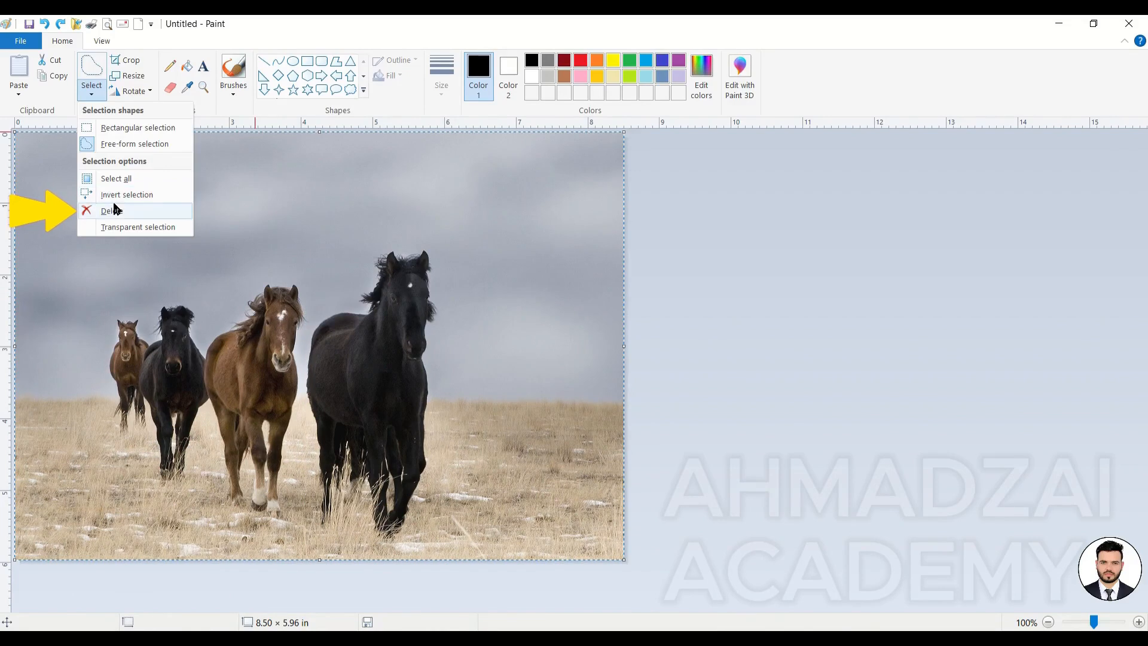
left_click(113, 207)
left_click(112, 207)
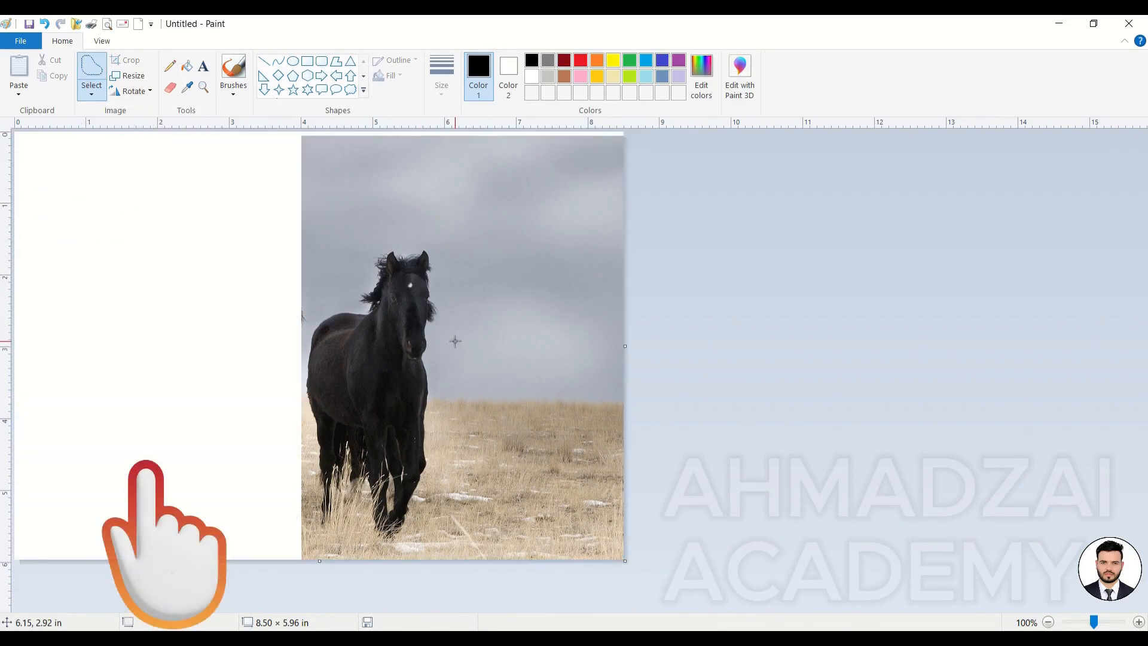
left_click(89, 92)
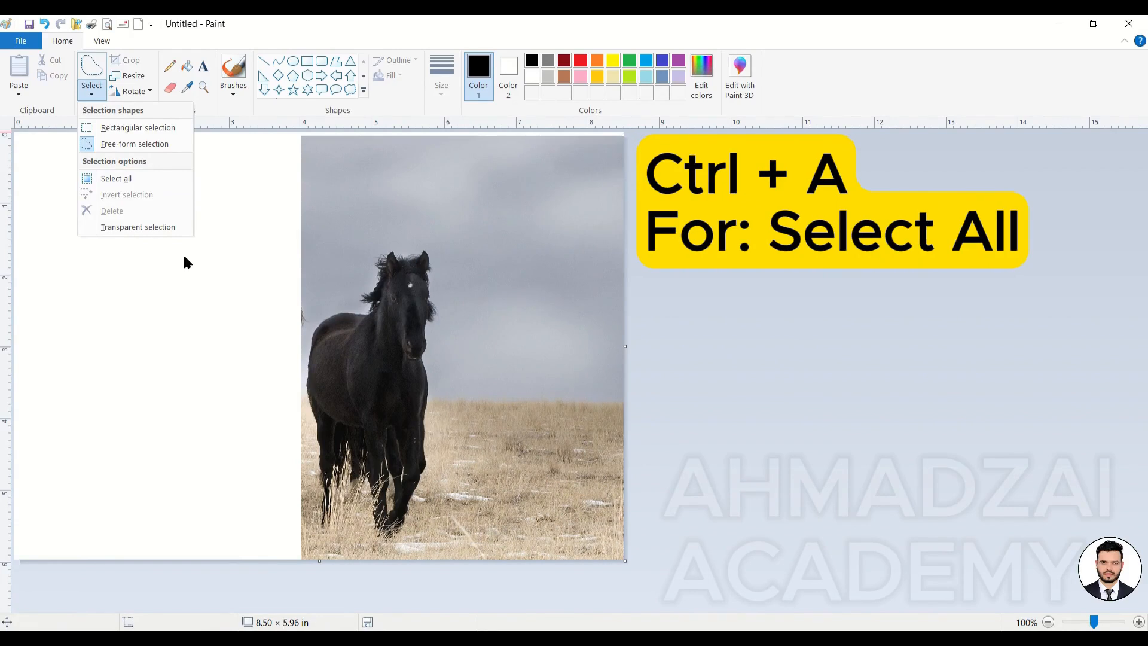
left_click(223, 230)
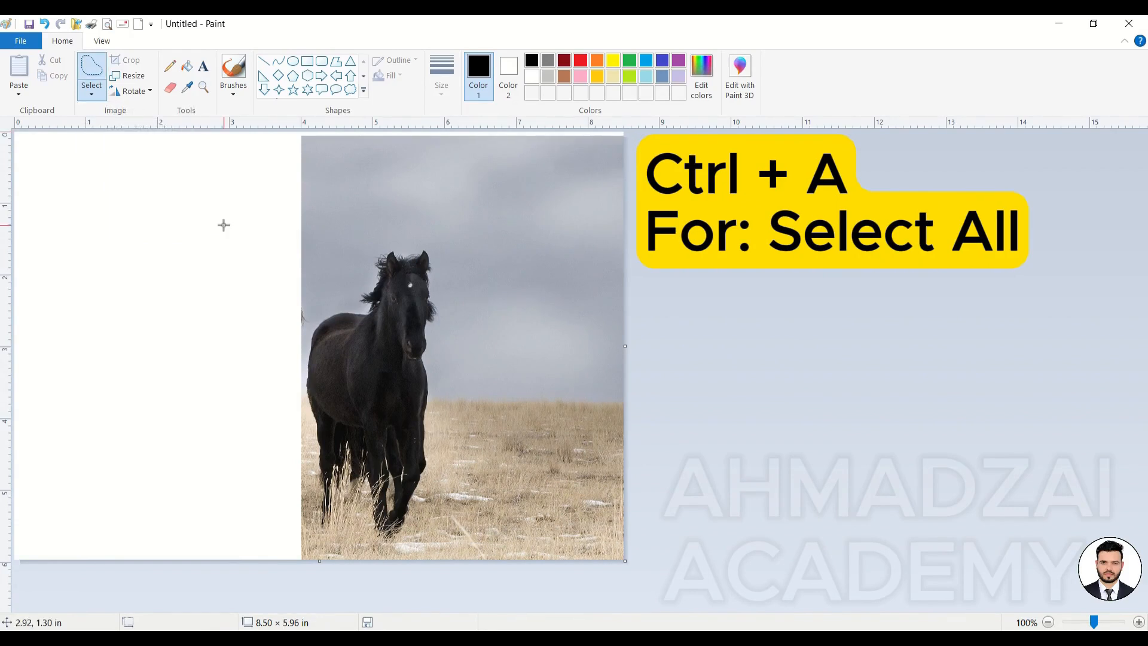
Open the Select options and examine the selection shapes and the Transparent selection setting
key("alt")
key("h")
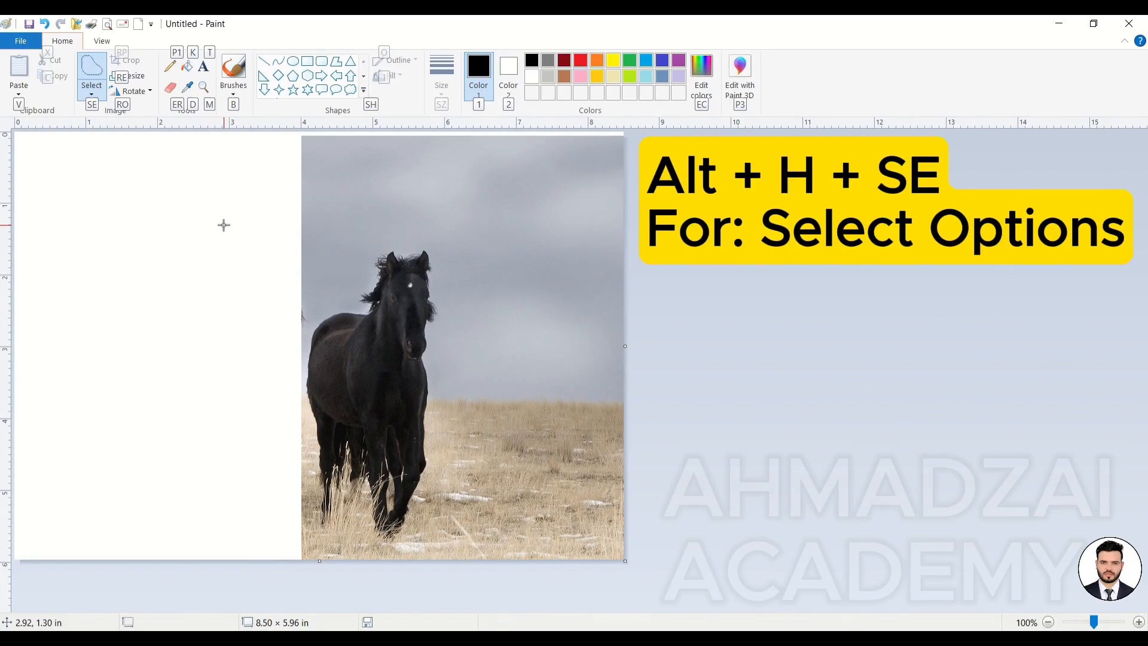
key("s")
key("e")
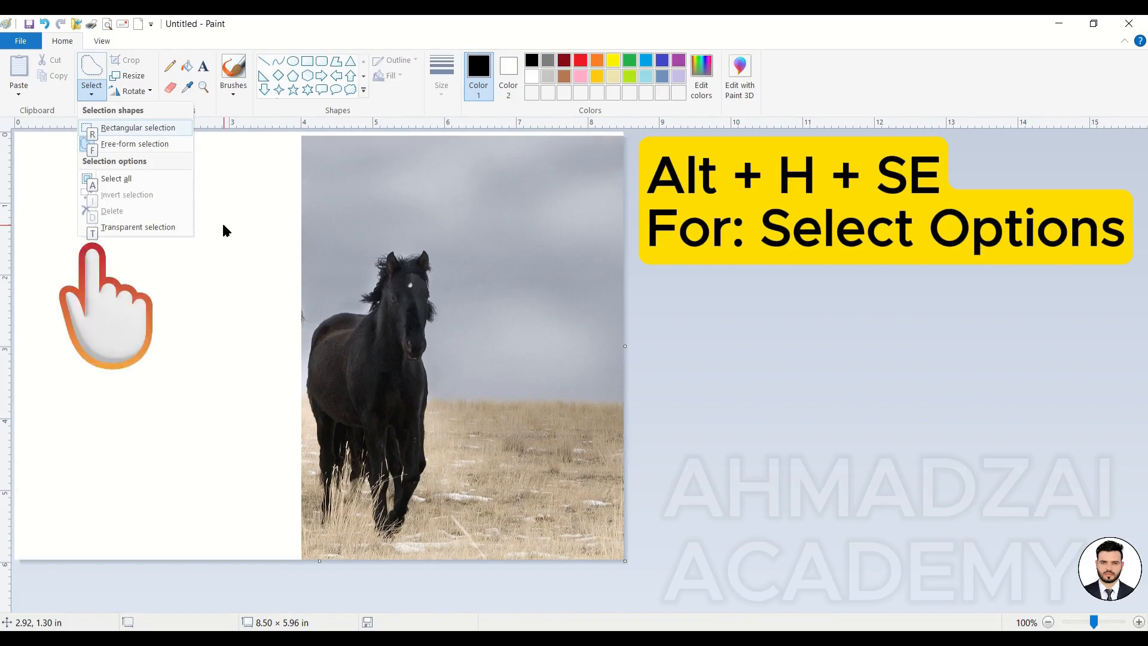
key("r")
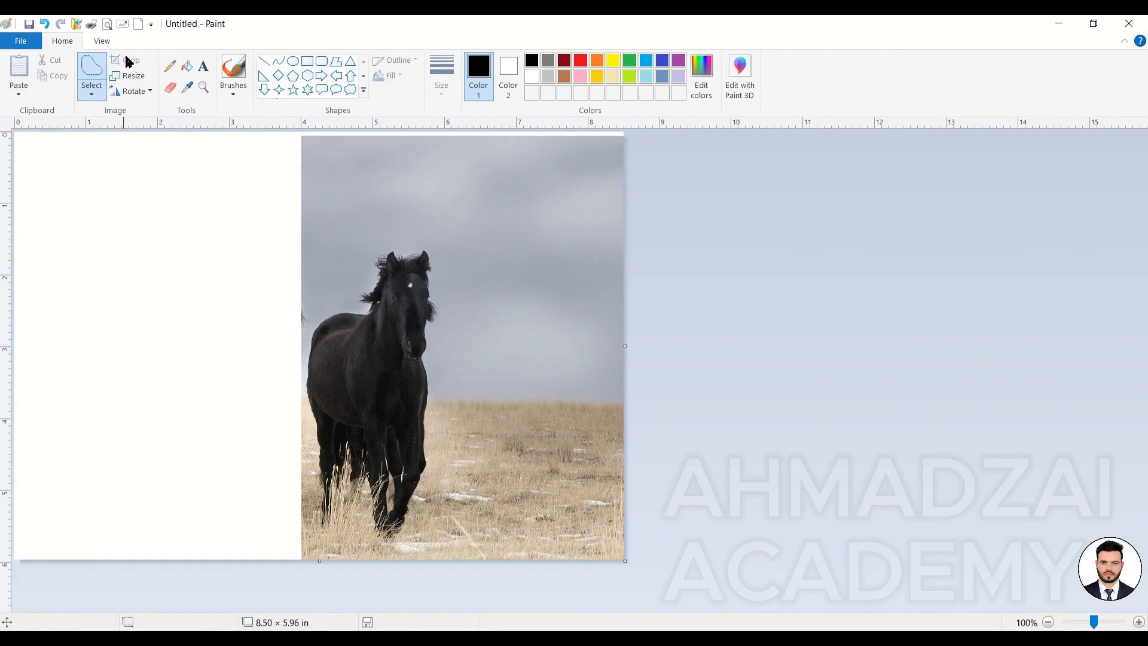
left_click(100, 92)
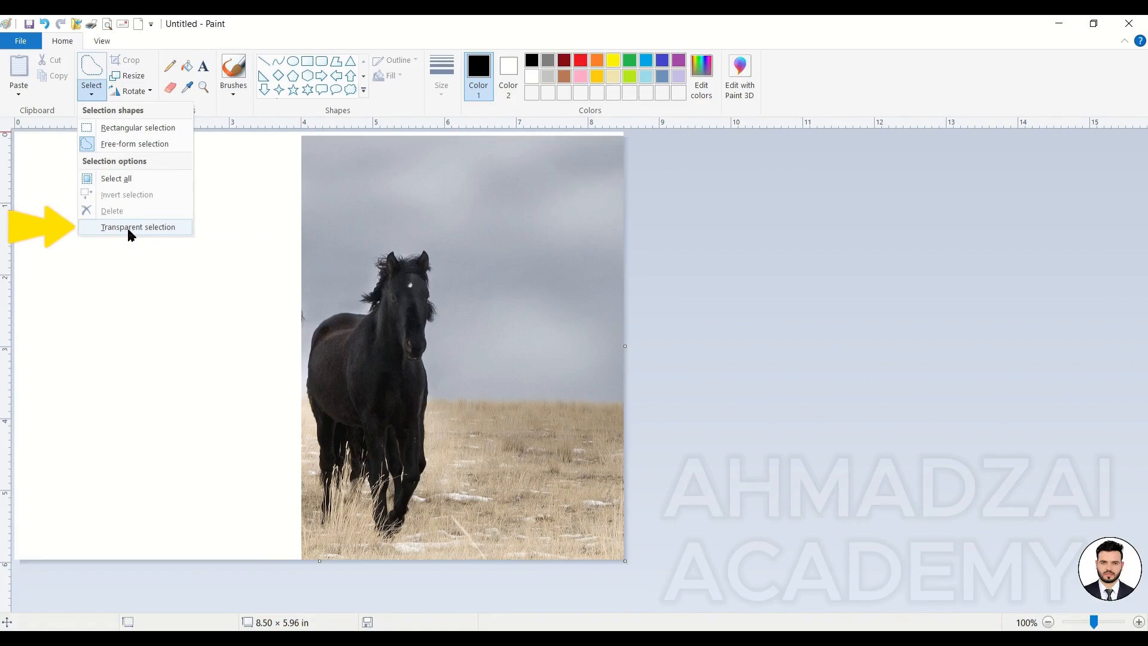
Draw a black heart shape of about 1.16 × 1.09 in on the blank area beside the horse
left_click(363, 90)
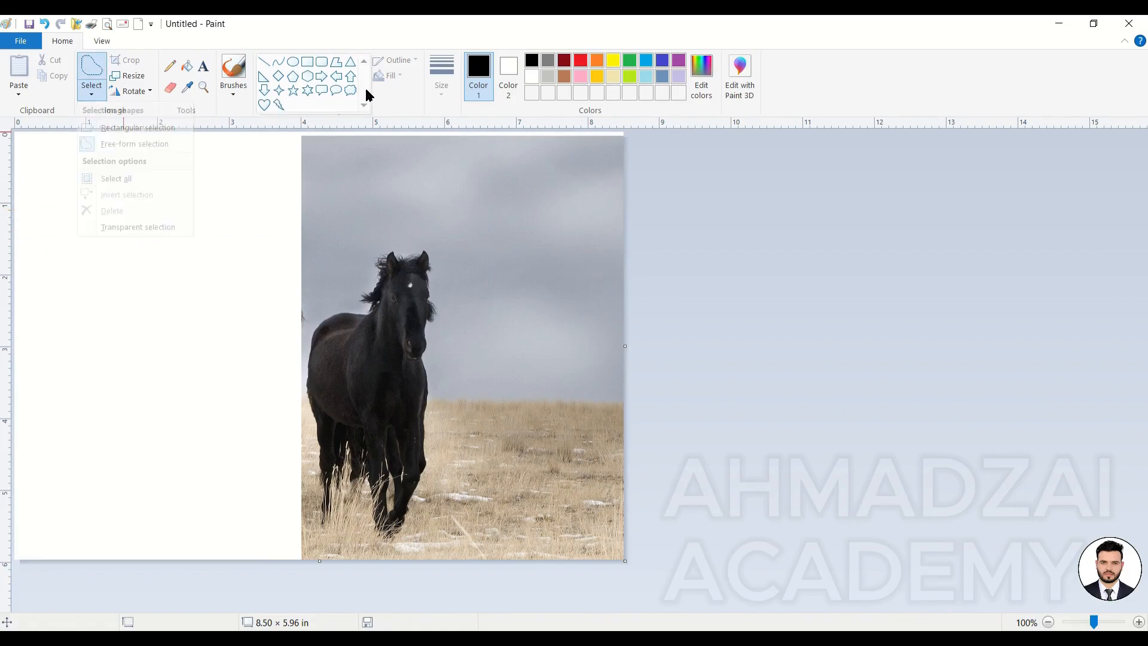
left_click(266, 106)
left_click_drag(122, 213, 205, 292)
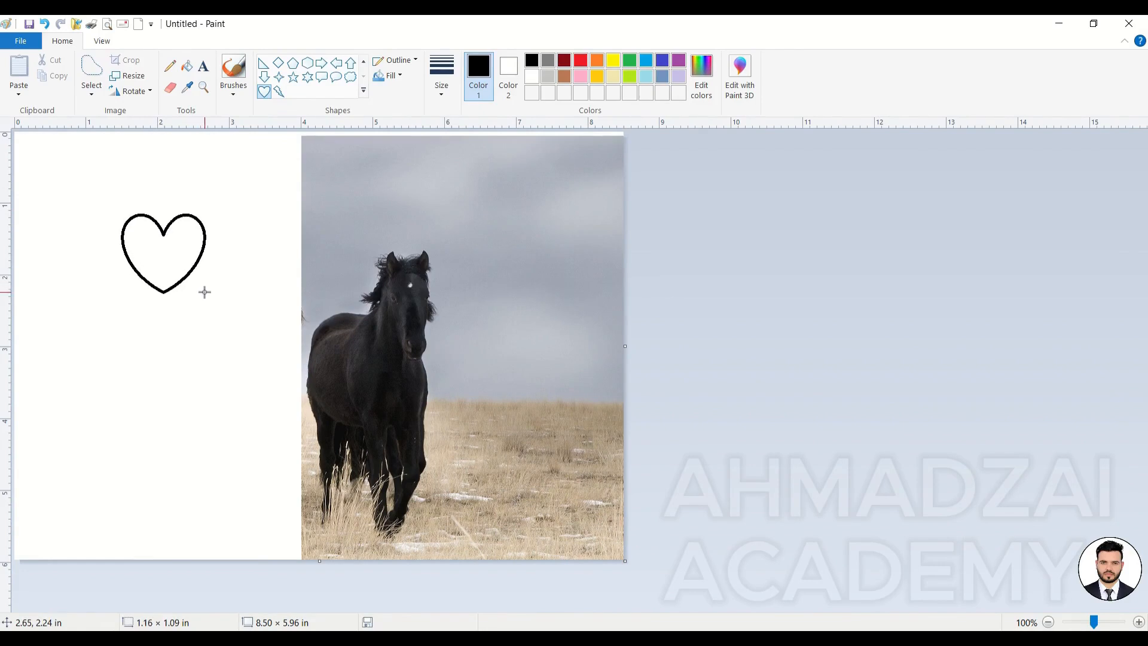
Move the heart onto the sky beside the horse's head with a rectangular selection of about 1.71 × 1.80 in
left_click(92, 89)
left_click(96, 128)
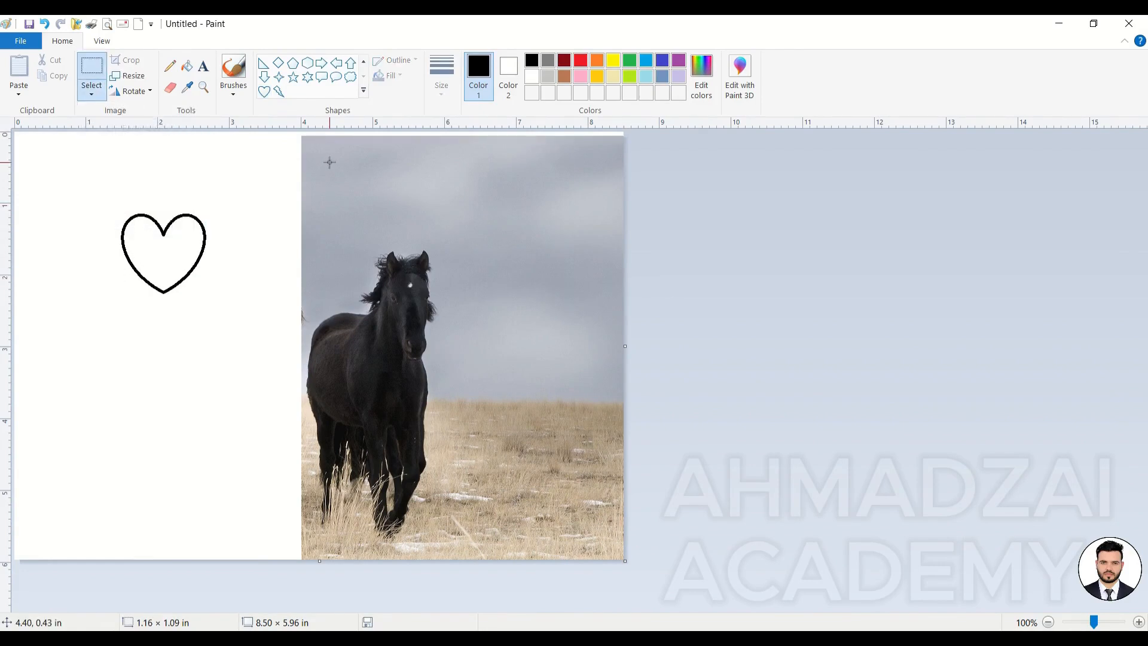
left_click_drag(226, 310, 230, 318)
left_click_drag(186, 267, 502, 251)
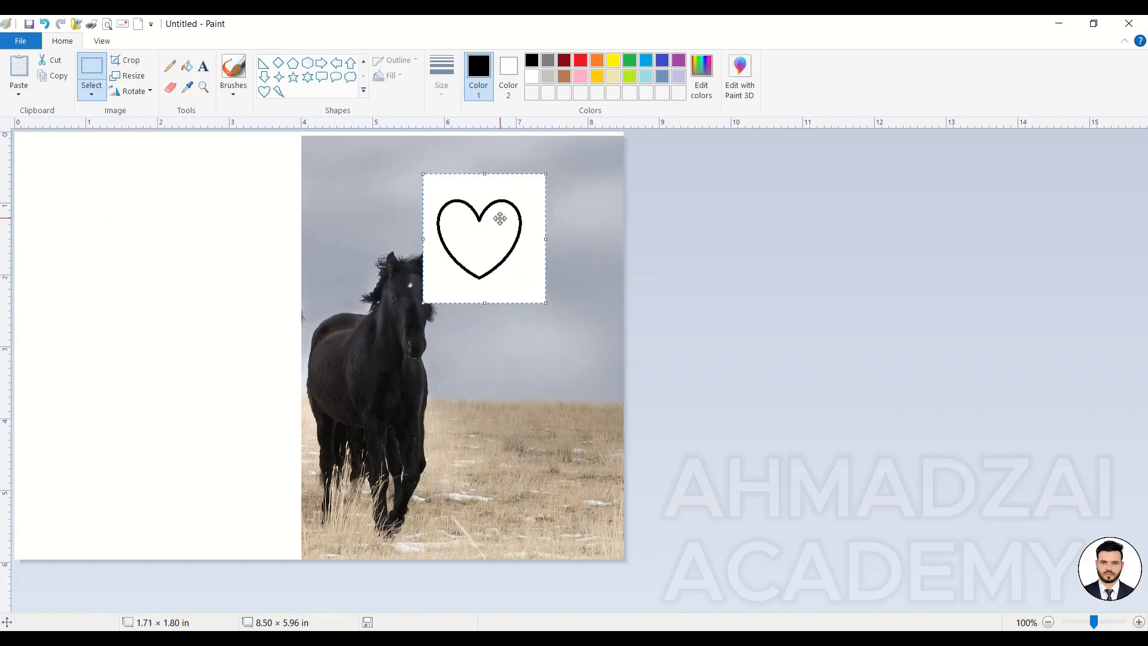
Turn on Transparent selection, move the heart back to the blank area, and deselect it
left_click(92, 91)
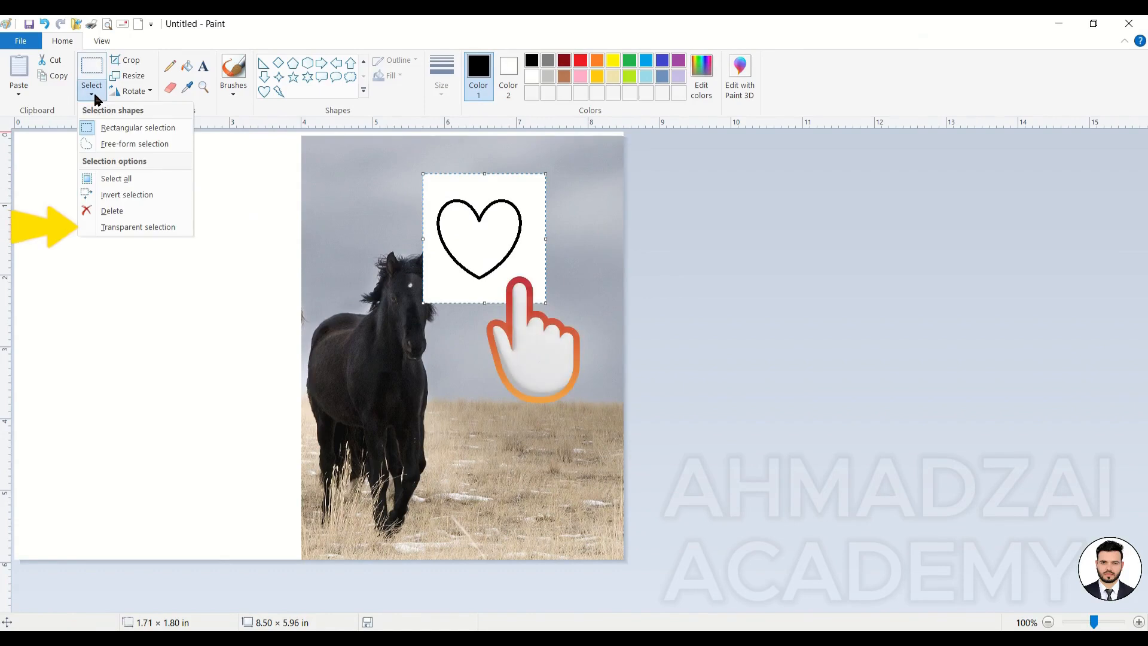
left_click(117, 226)
left_click_drag(502, 262, 138, 266)
left_click(154, 370)
Move the heart onto the sky with a transparent rectangular selection of about 1.73 × 1.73 in, and undo the move
left_click_drag(229, 325, 226, 321)
left_click_drag(182, 291, 529, 258)
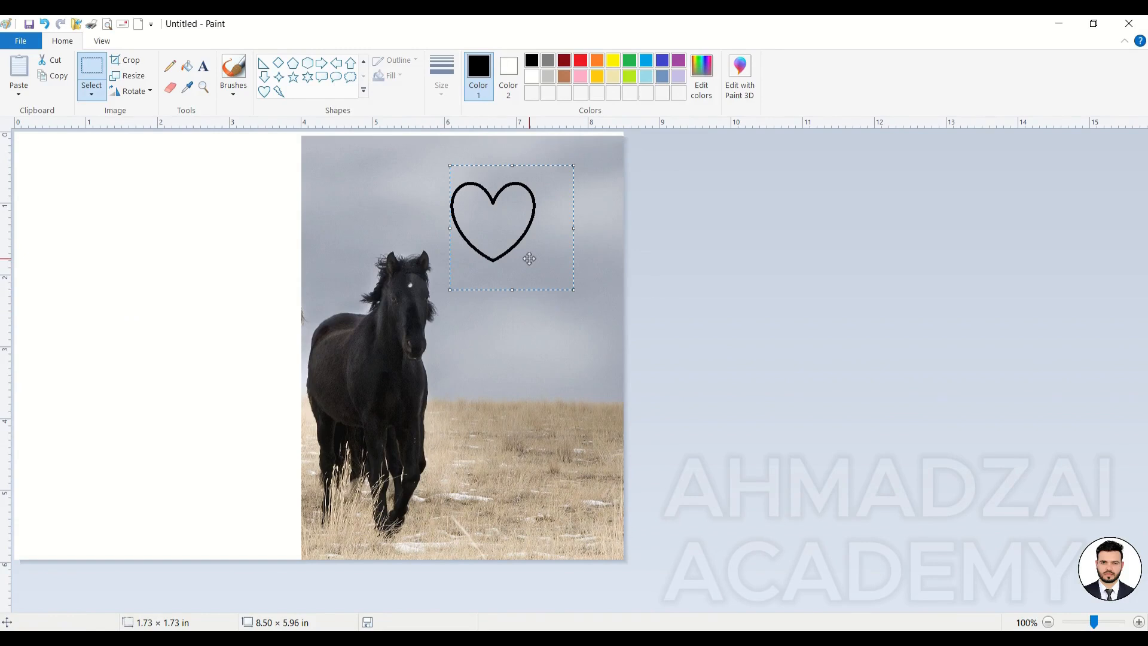
key("ctrl+z")
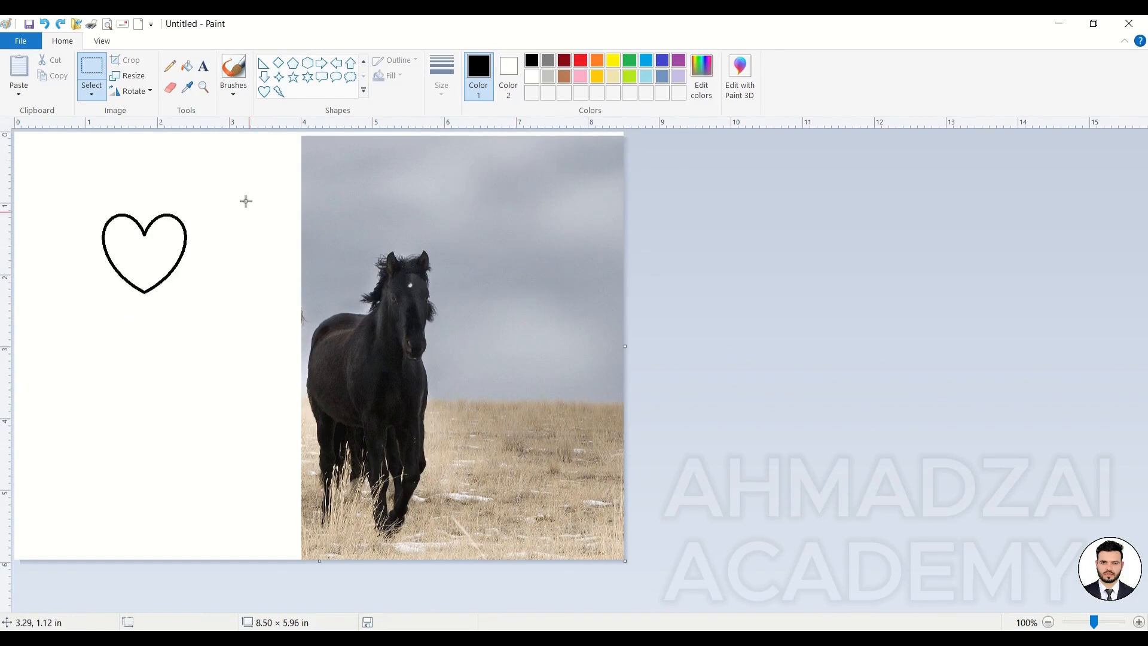
Turn off Transparent selection, move the heart onto the sky with a selection of about 1.93 × 1.53 in, and undo the move
left_click(91, 93)
left_click(111, 226)
left_click_drag(56, 185, 557, 258)
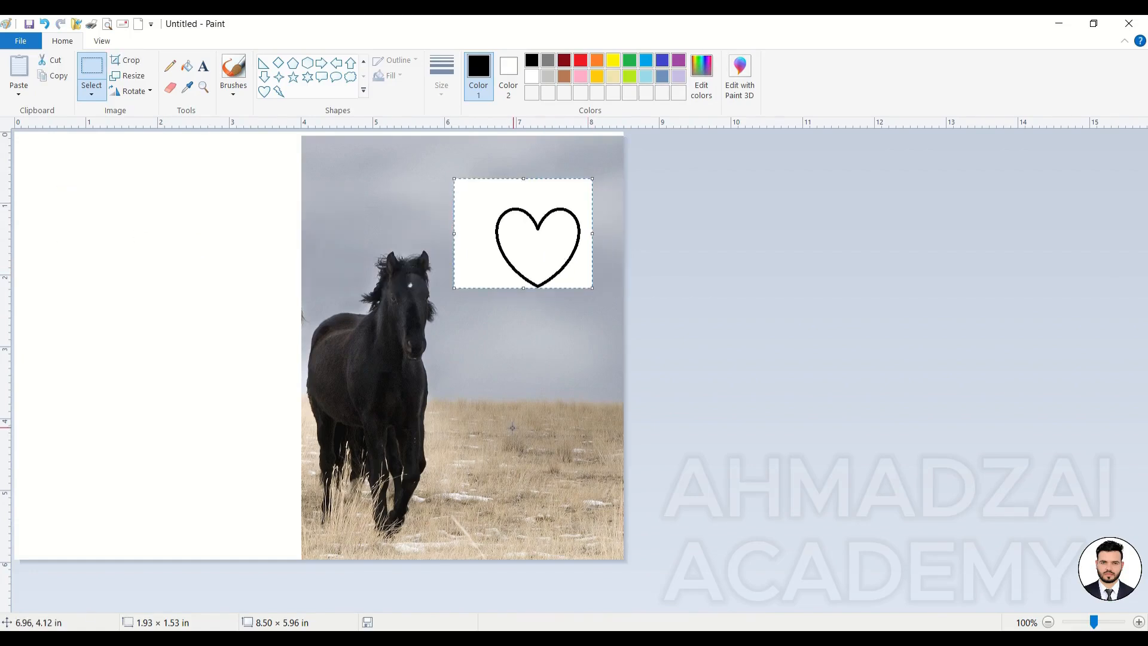
key("ctrl+z")
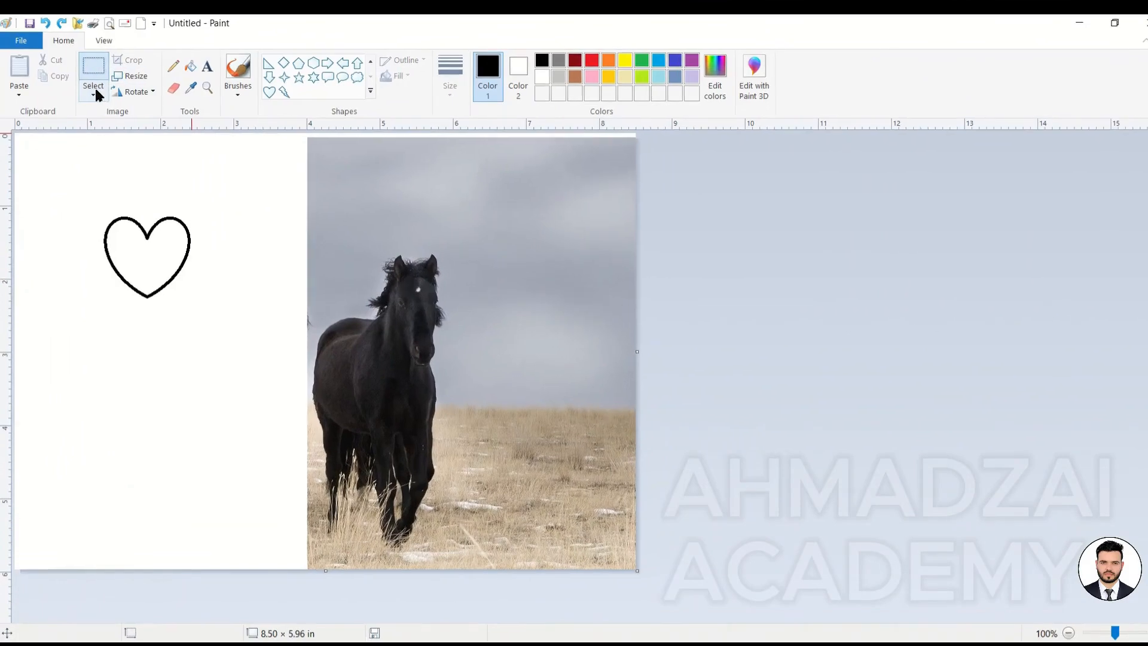
Crop the picture to a rectangular selection of about 2.1 × 4.6 in around the black horse
left_click(96, 90)
left_click(50, 197)
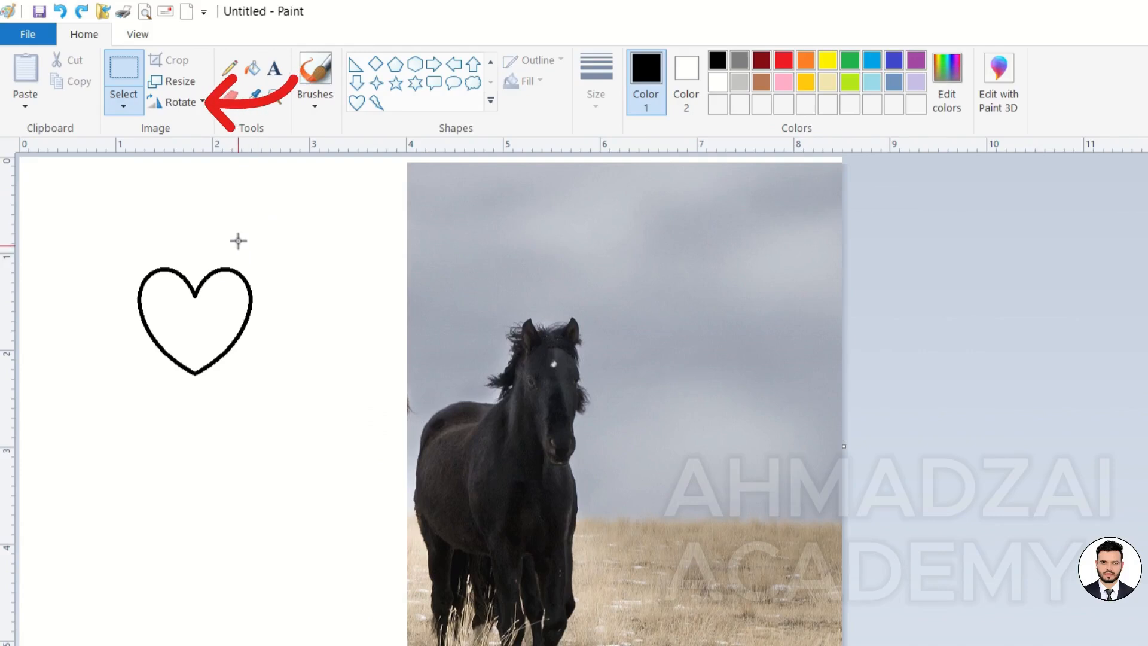
left_click_drag(412, 269, 619, 645)
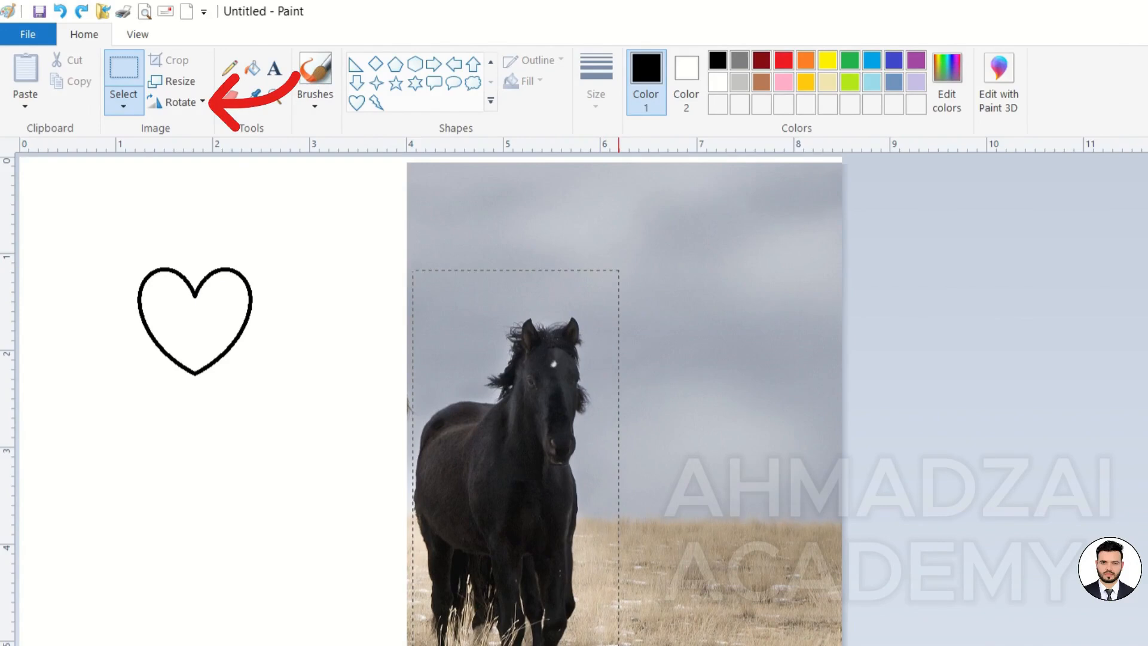
left_click(173, 60)
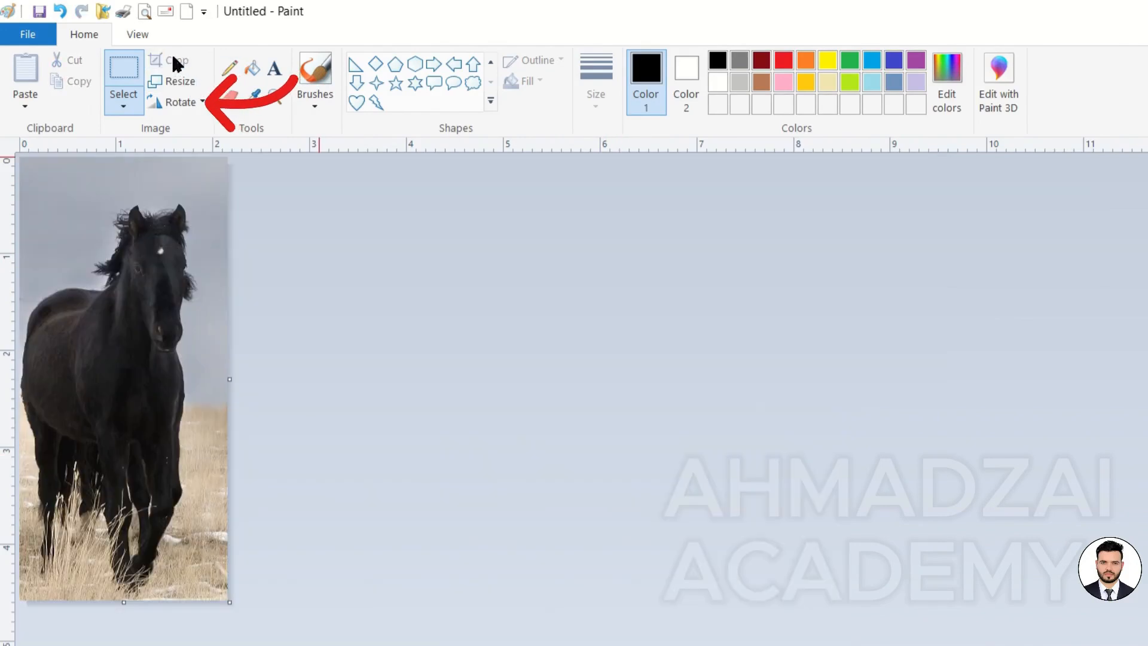
Rotate the picture right 90° and undo it, and rotate it left 90° and undo that as well
left_click(191, 99)
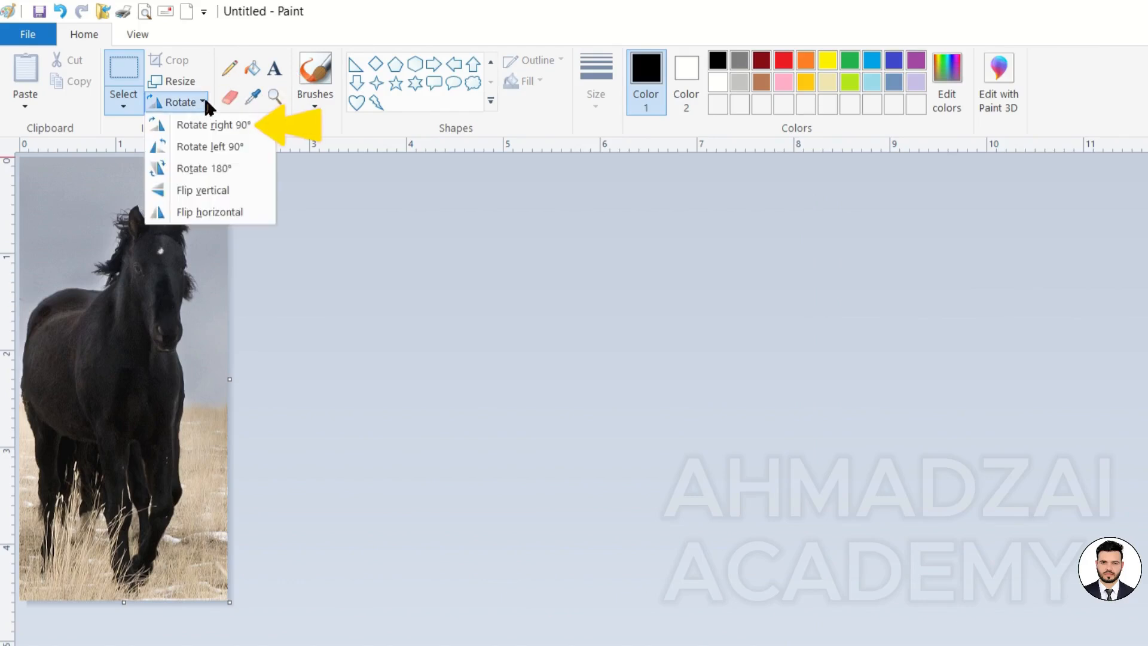
left_click(248, 125)
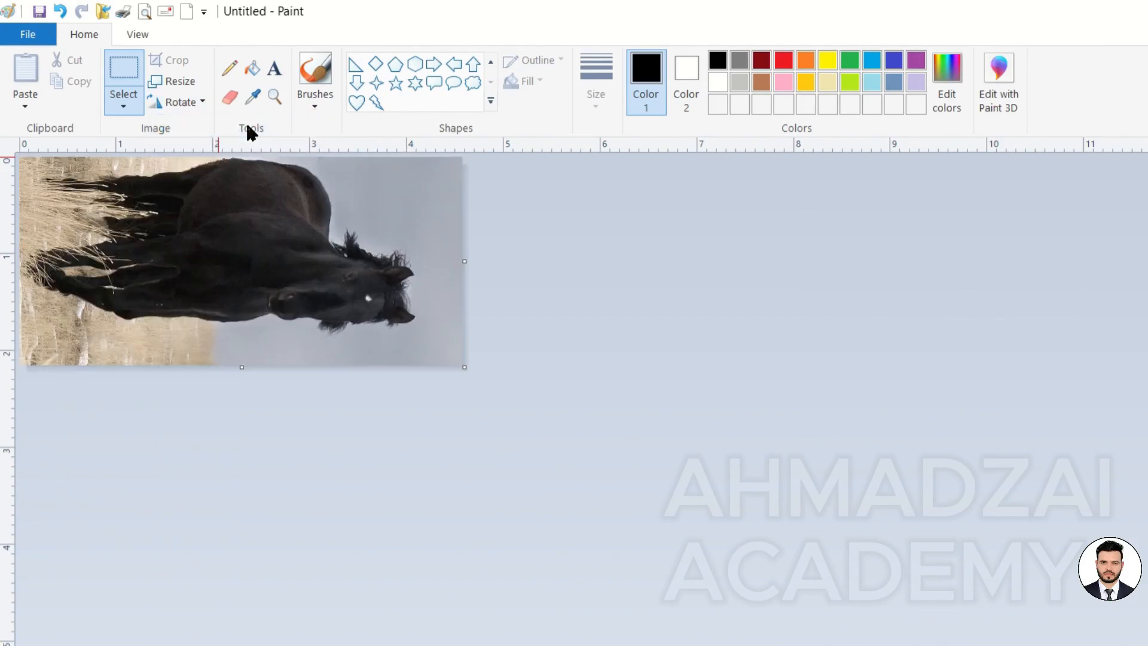
key("ctrl+z")
left_click(191, 101)
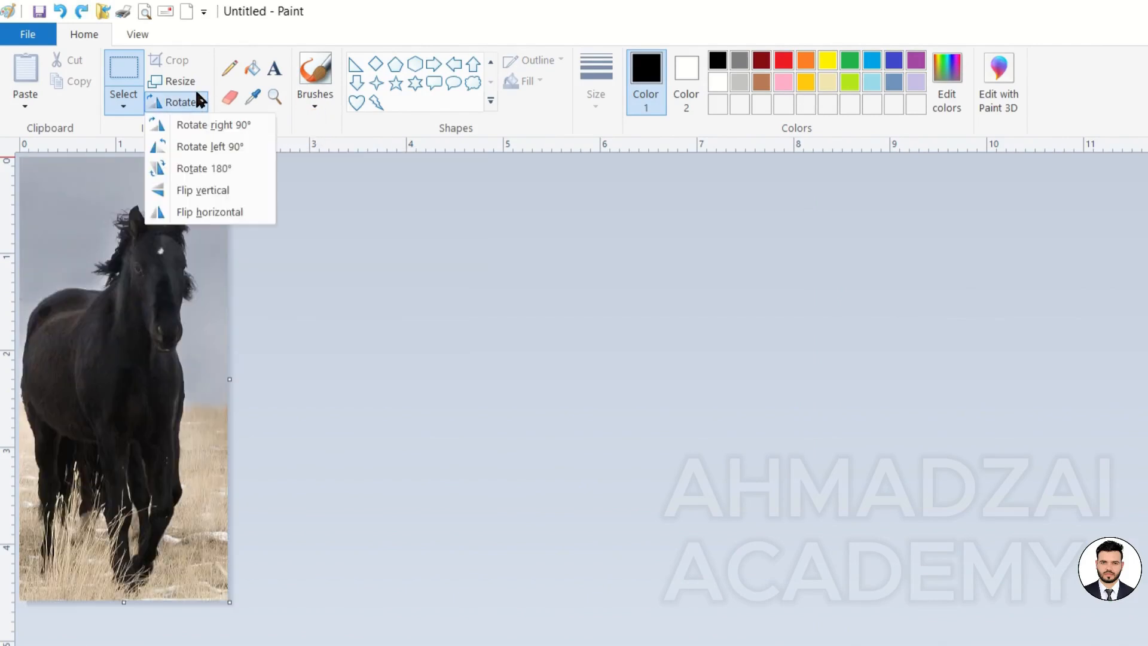
left_click(209, 147)
key("ctrl+z")
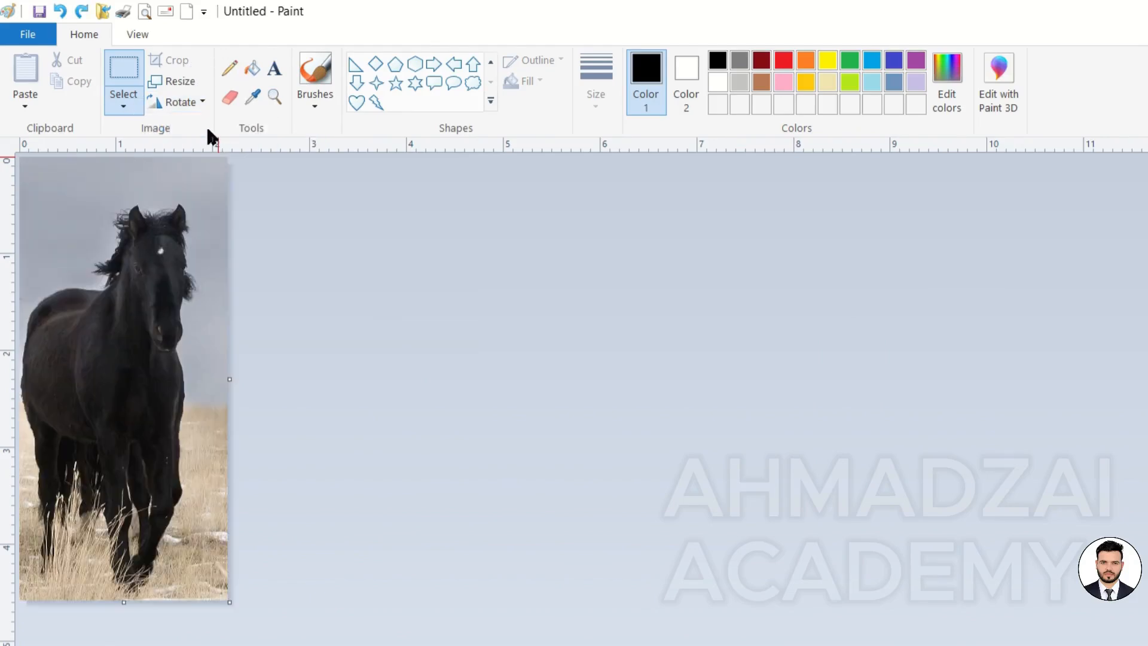
Rotate the horse picture 180° and undo the rotation
left_click(192, 99)
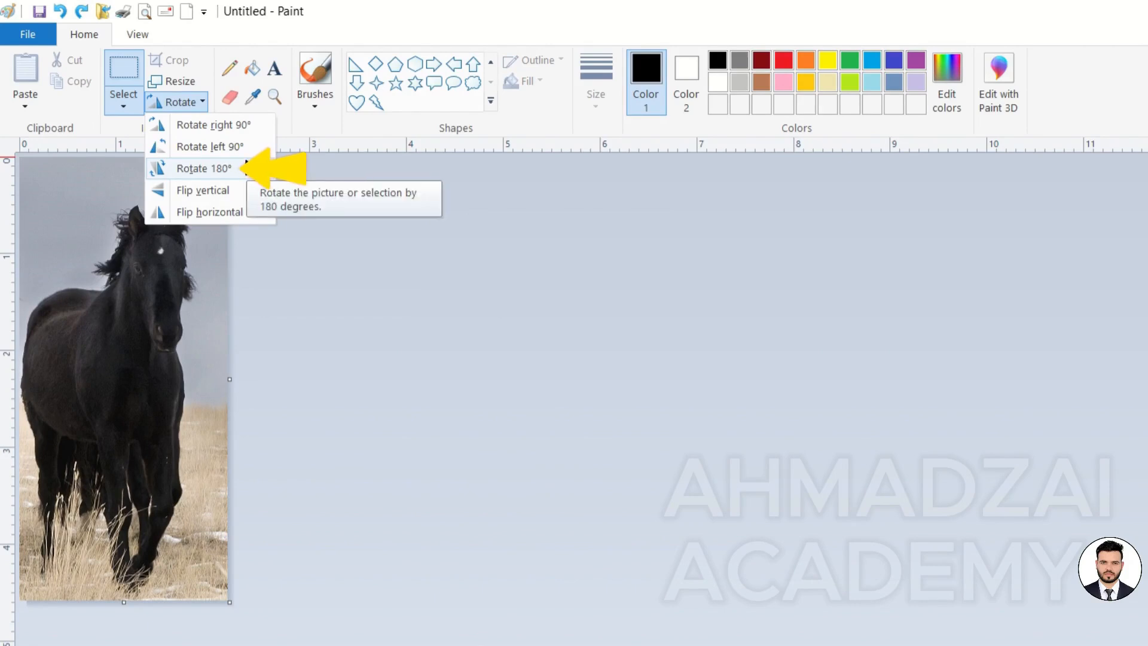
left_click(245, 166)
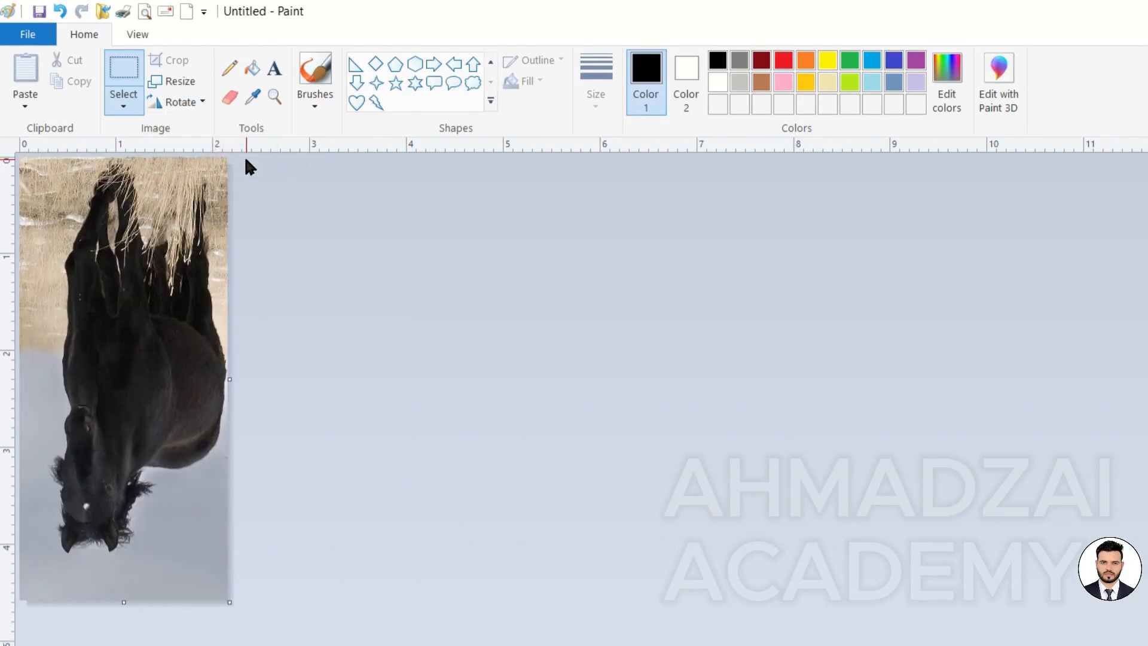
key("ctrl+z")
Flip the horse picture vertically and flip it horizontally
left_click(179, 102)
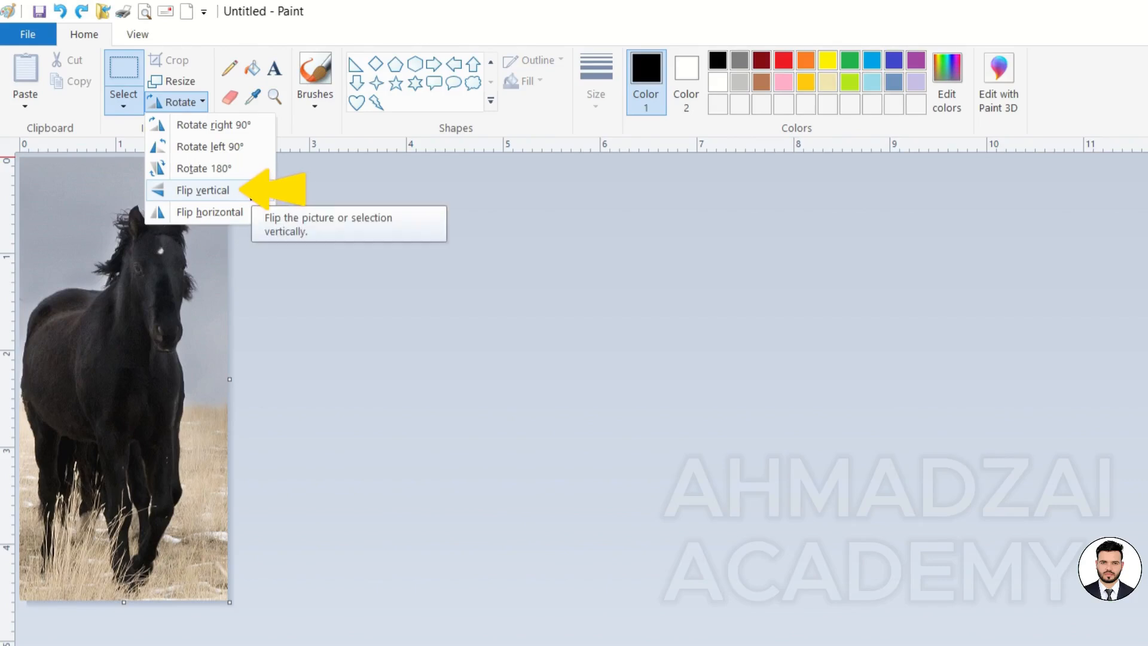
left_click(250, 188)
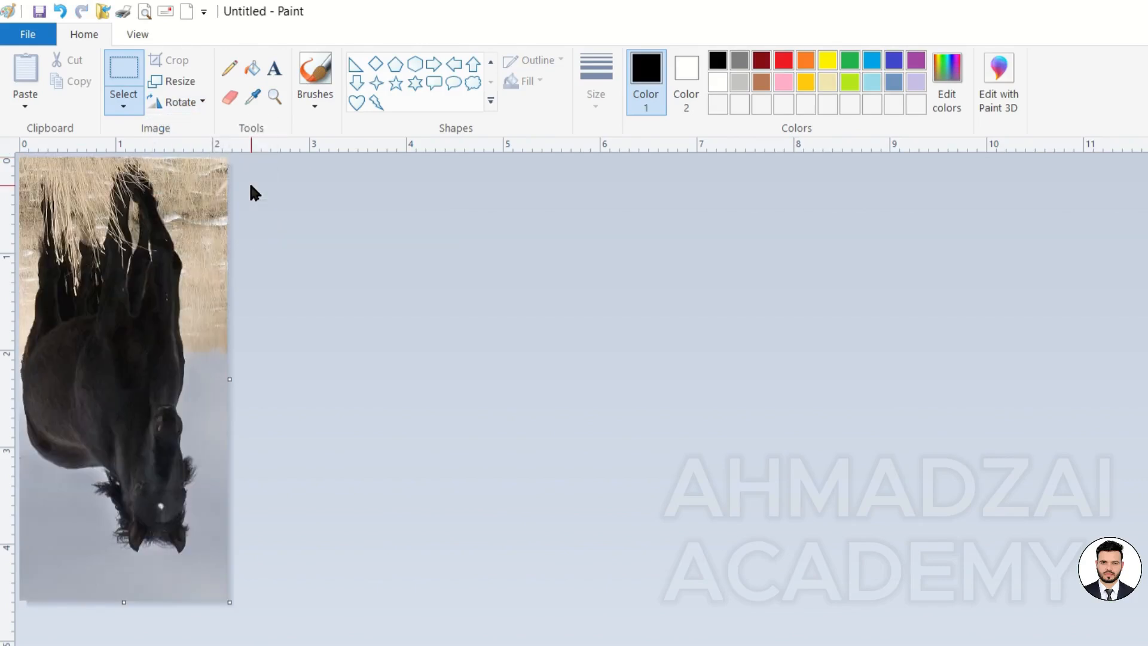
left_click(190, 107)
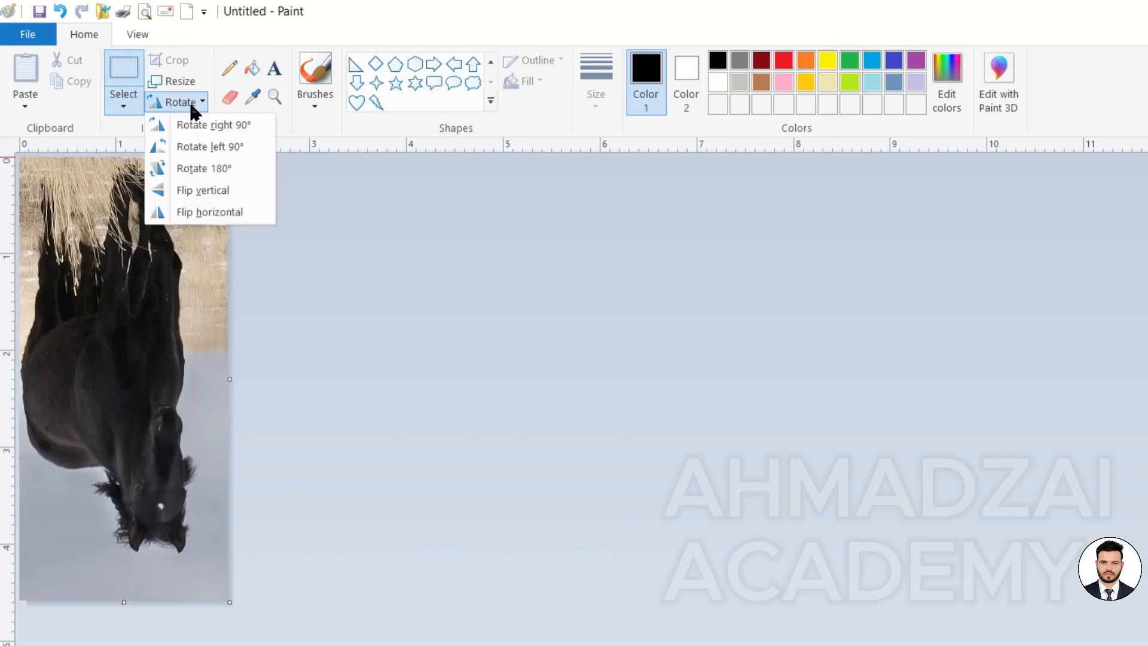
left_click(236, 211)
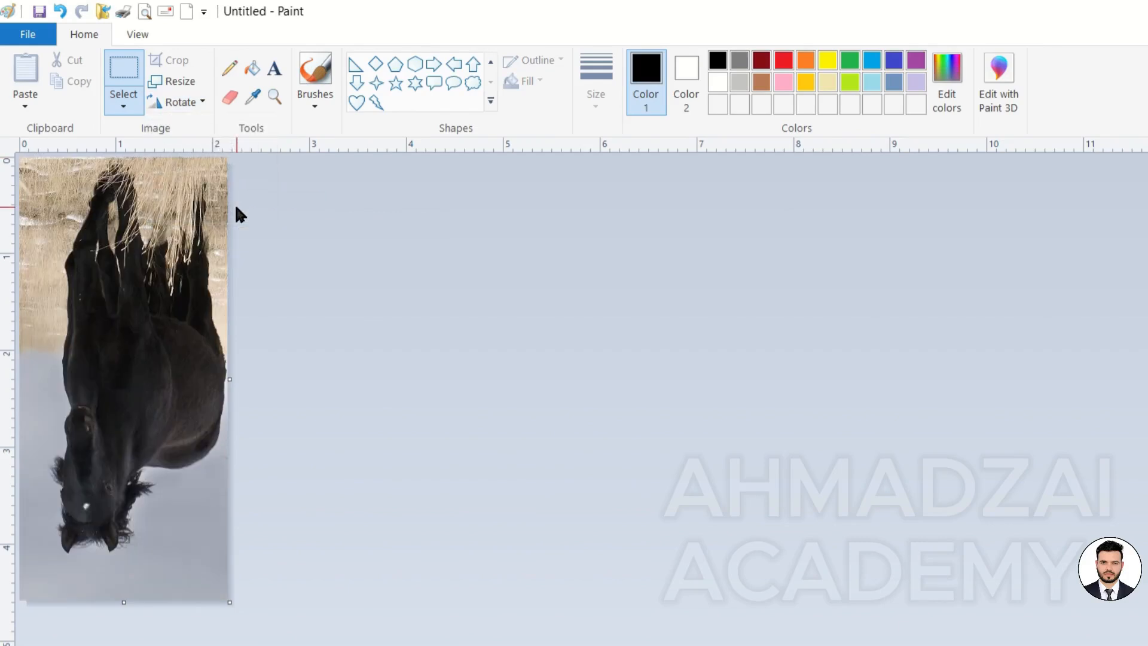
Flip the upside-down horse picture horizontally twice, and flip it vertically to turn it upright
left_click(199, 100)
left_click(208, 211)
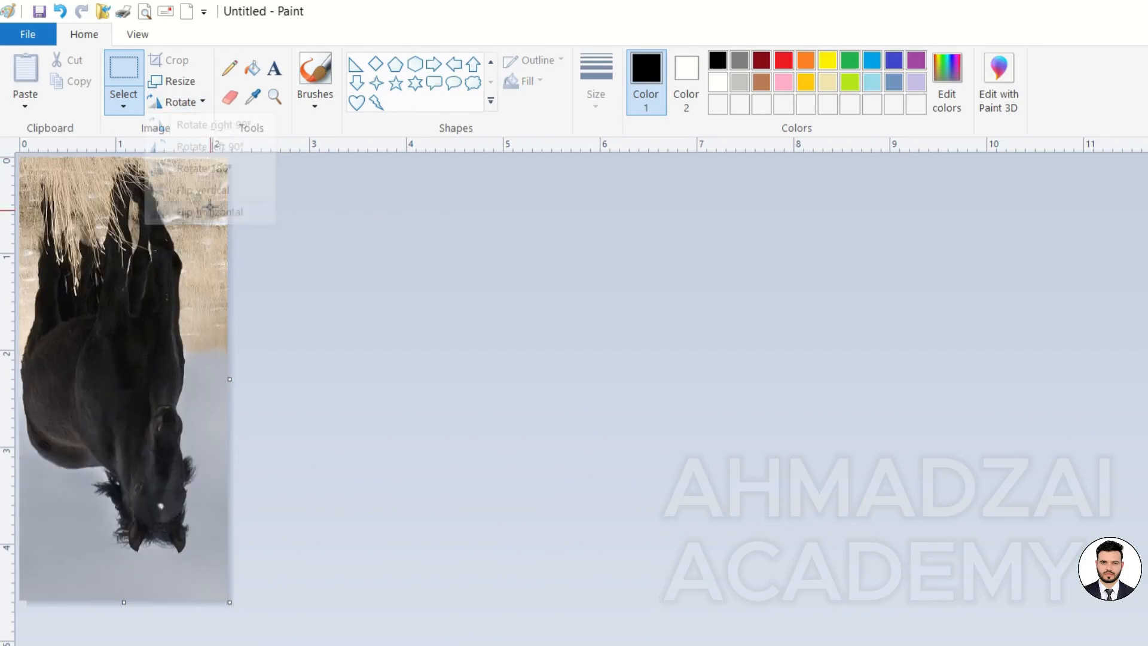
left_click(189, 103)
left_click(197, 210)
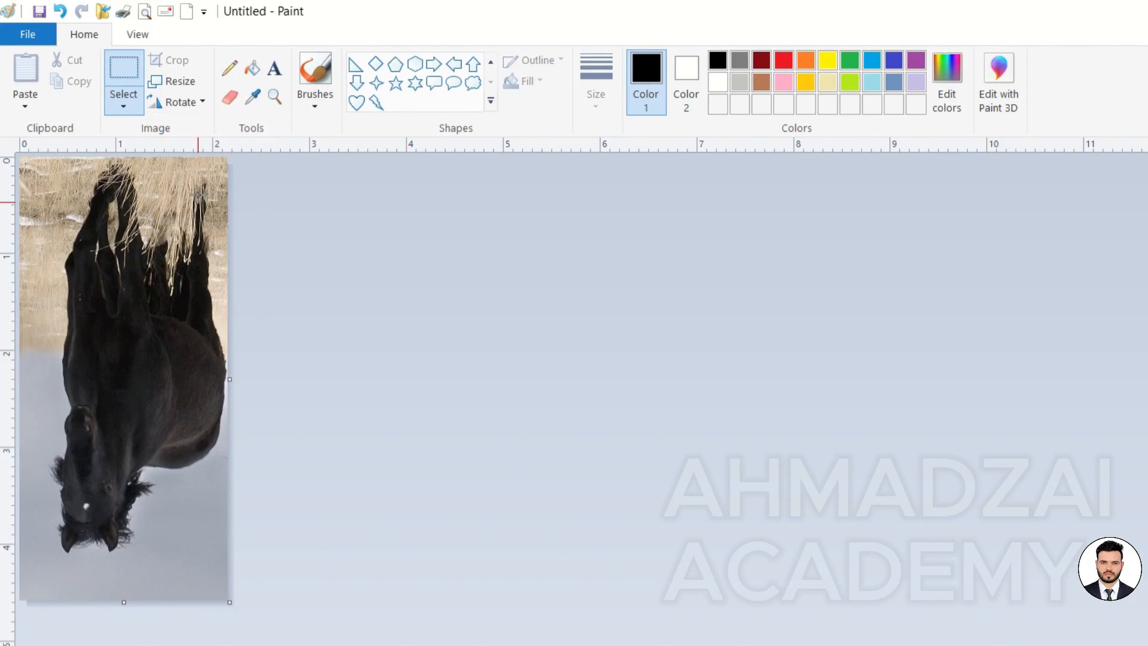
left_click(181, 103)
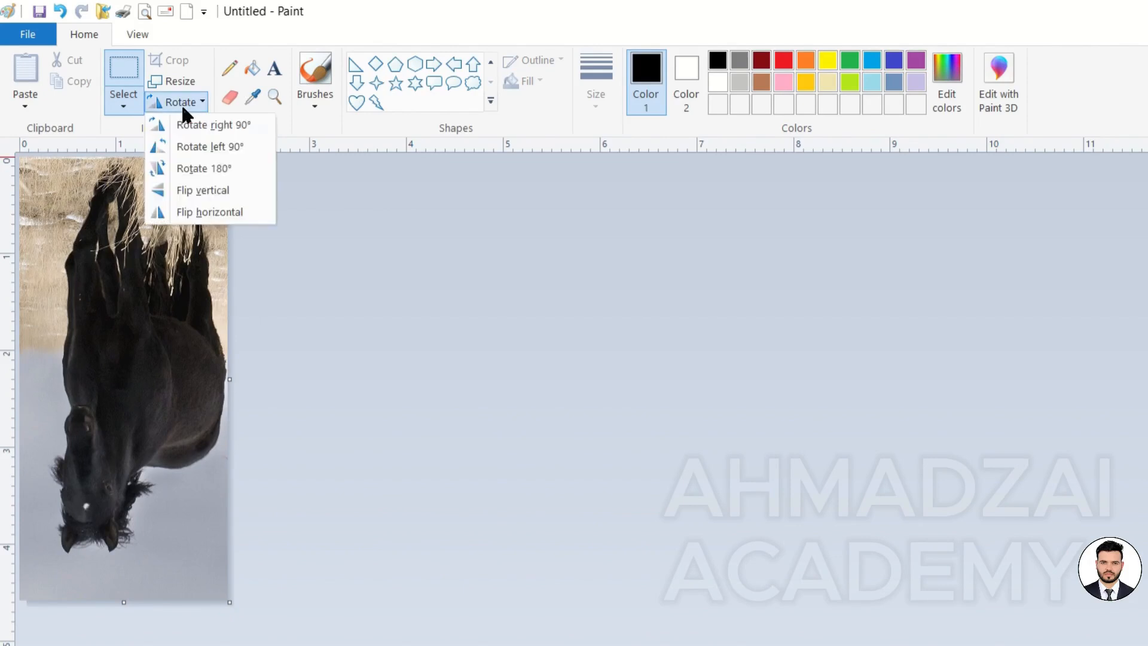
left_click(196, 187)
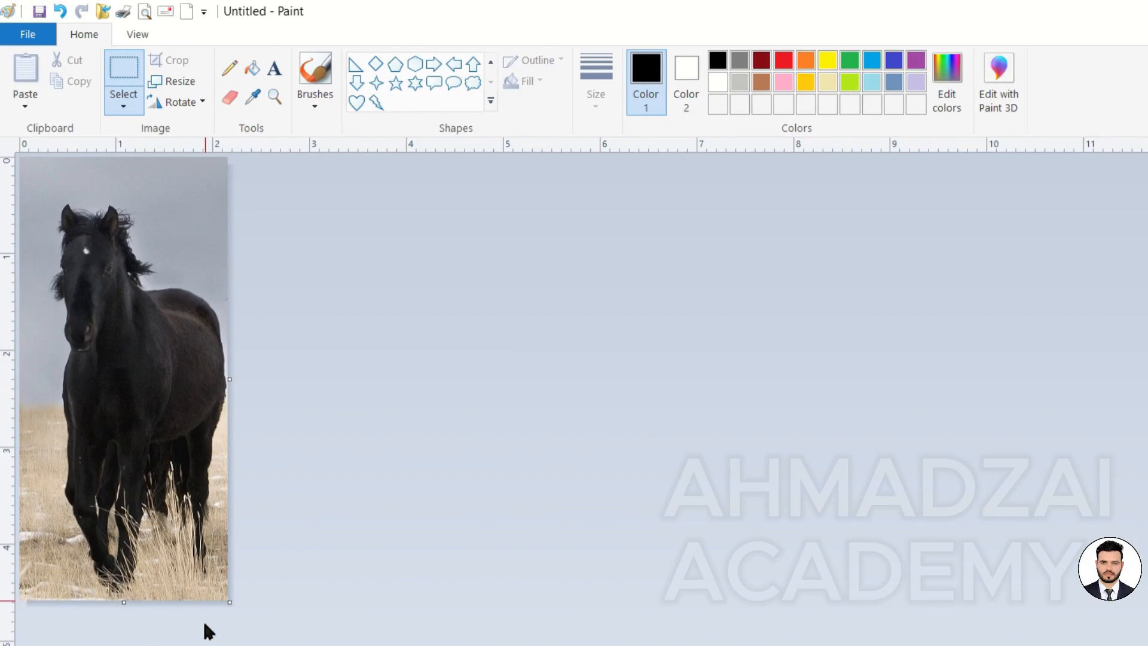
Enlarge the canvas to about 9.7 in wide and resize the selected horse picture to 50 percent, keeping the aspect ratio
left_click_drag(229, 602, 965, 645)
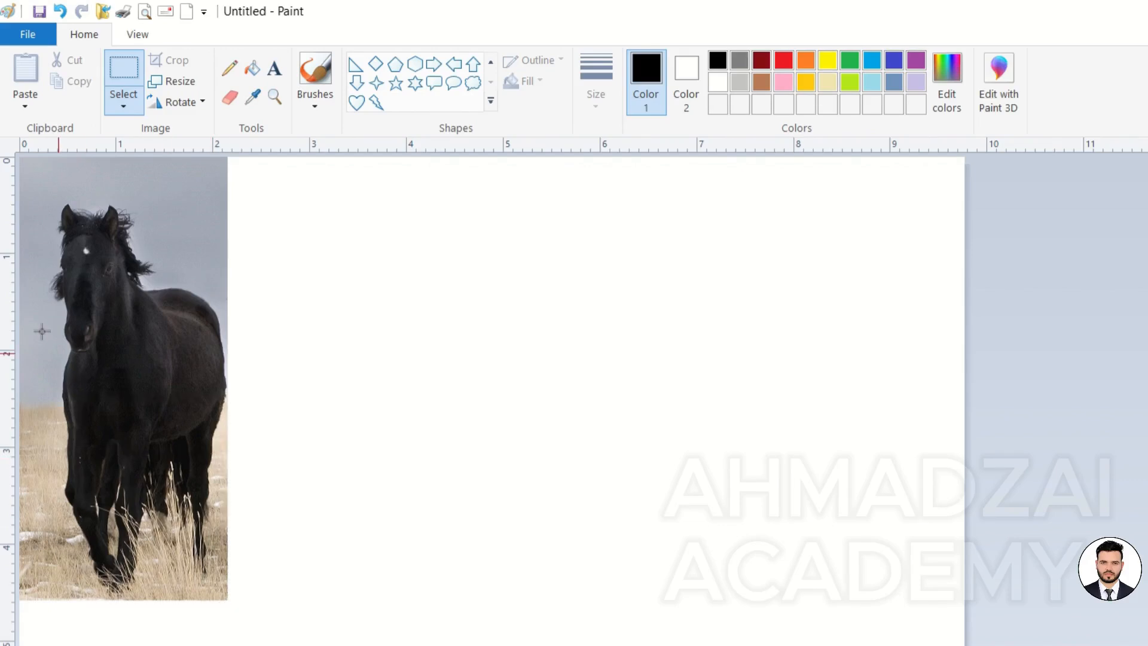
left_click(159, 80)
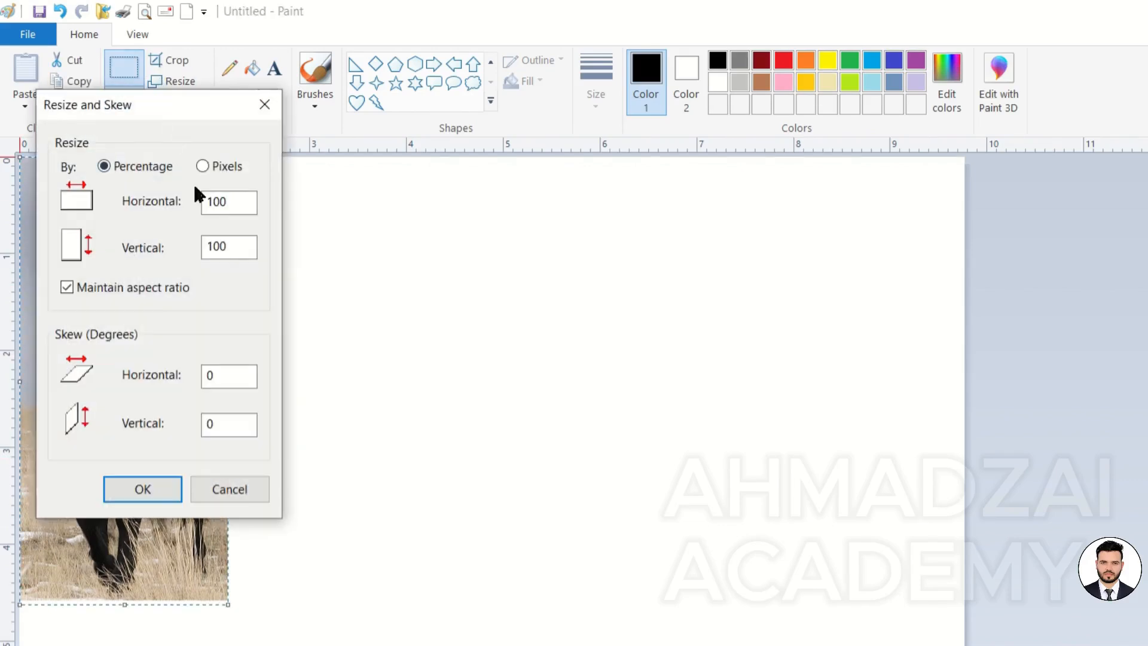
type("50")
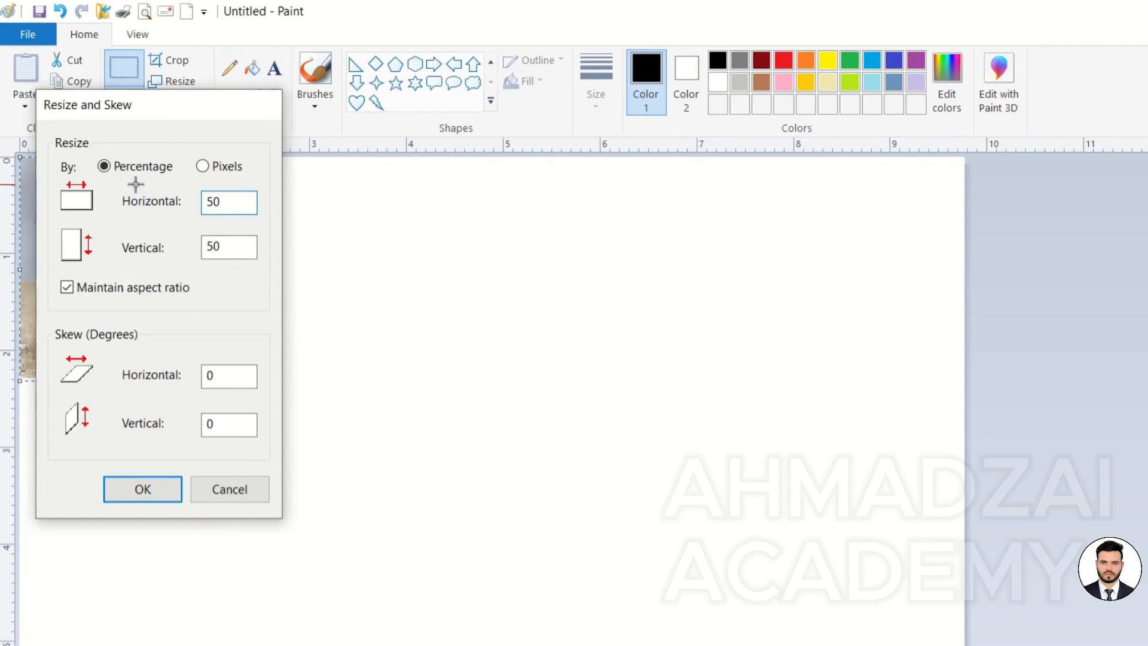
key("Return")
Place the reduced horse picture on the blank canvas with a horizontally flipped copy joined to its side as a mirrored pair
left_click_drag(103, 252, 495, 332)
left_click(178, 102)
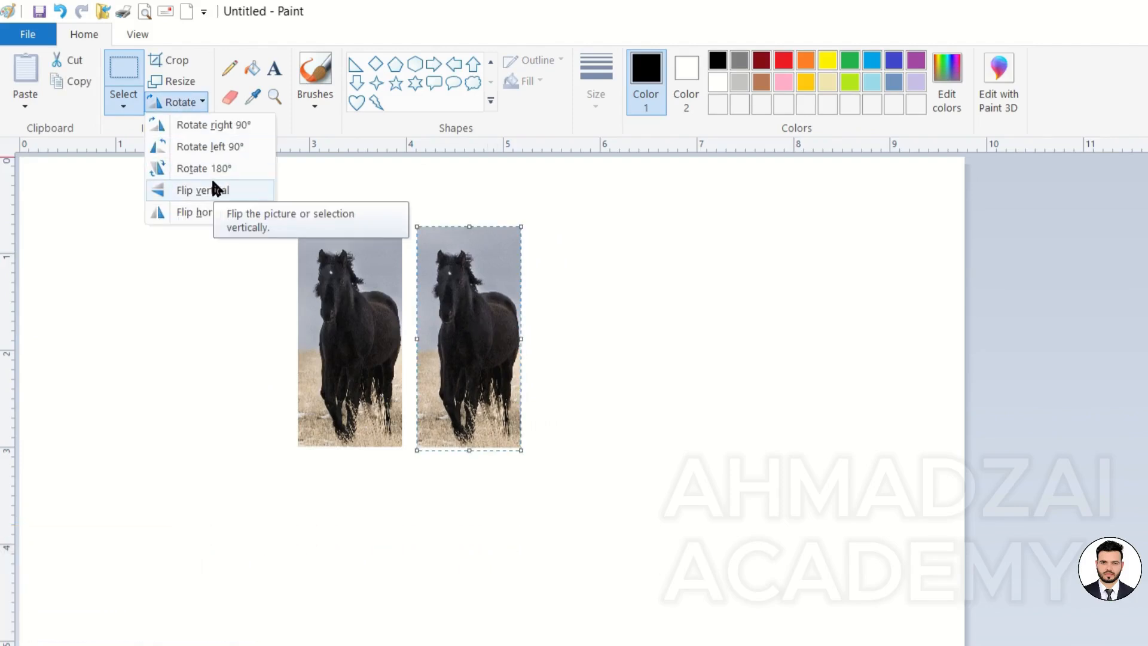
left_click(220, 212)
left_click_drag(453, 327, 438, 327)
left_click(596, 327)
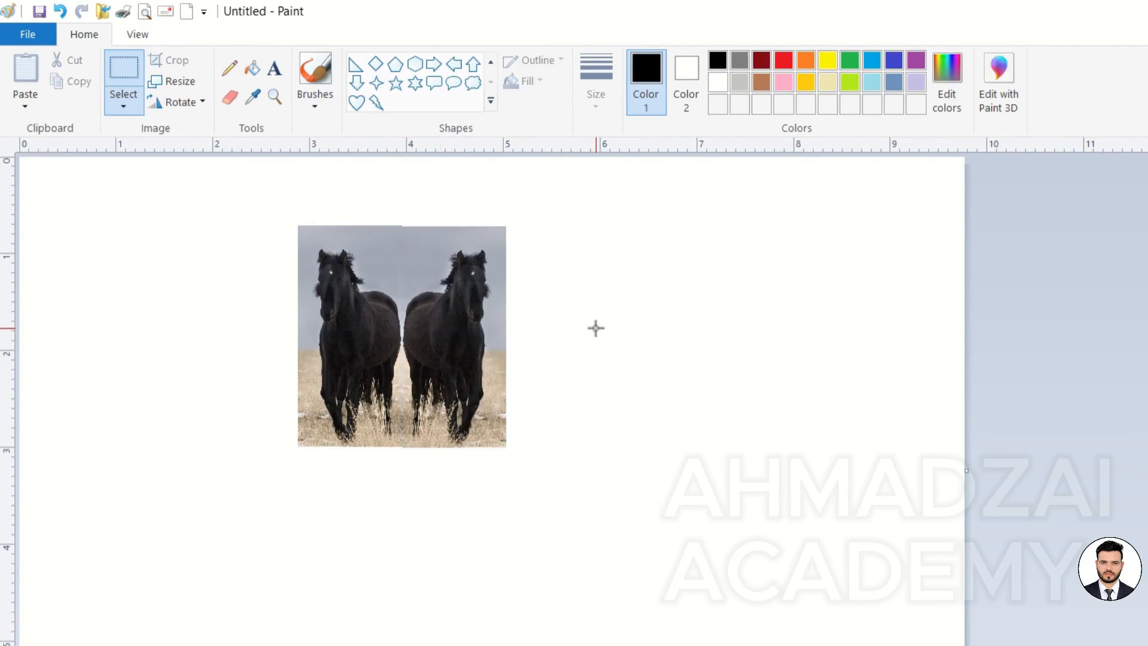
Copy the mirrored horse pair with transparent selection, flip the copy vertically and join it beneath the original as a reflection
left_click_drag(487, 381, 465, 472)
left_click(124, 106)
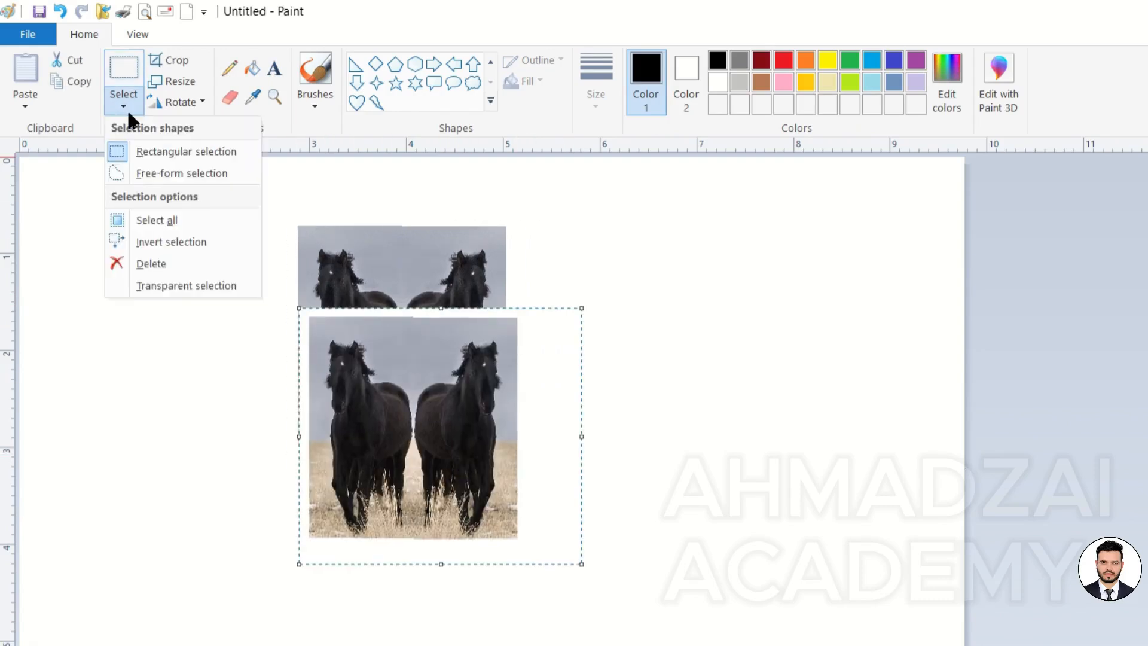
left_click(154, 284)
left_click(190, 101)
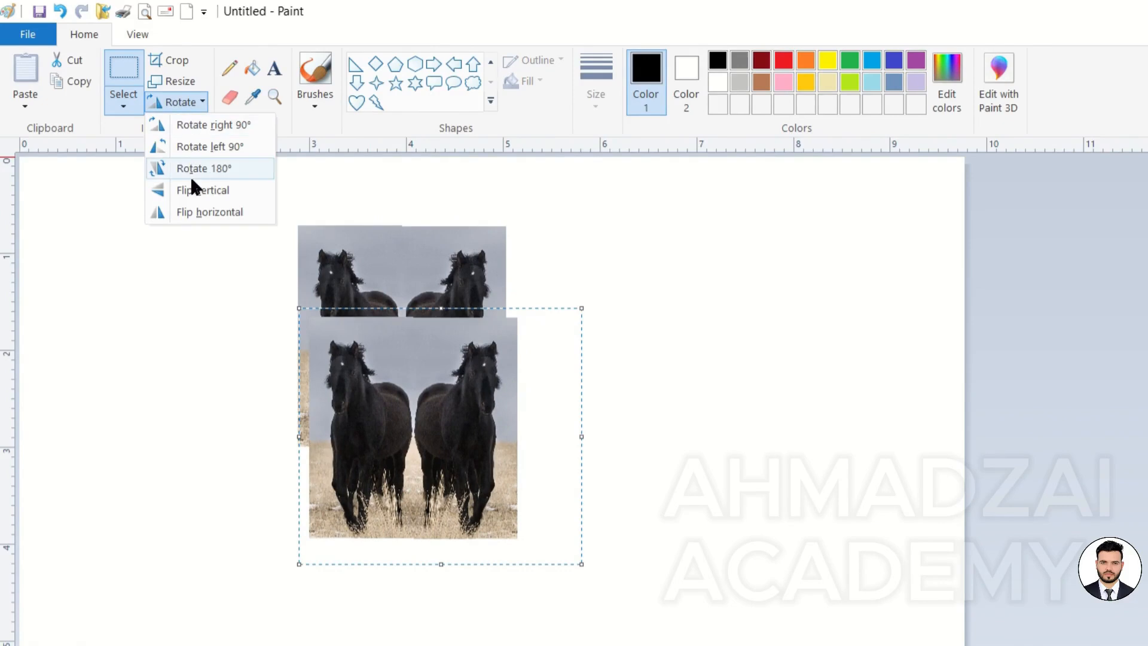
left_click(234, 189)
left_click_drag(457, 446, 450, 573)
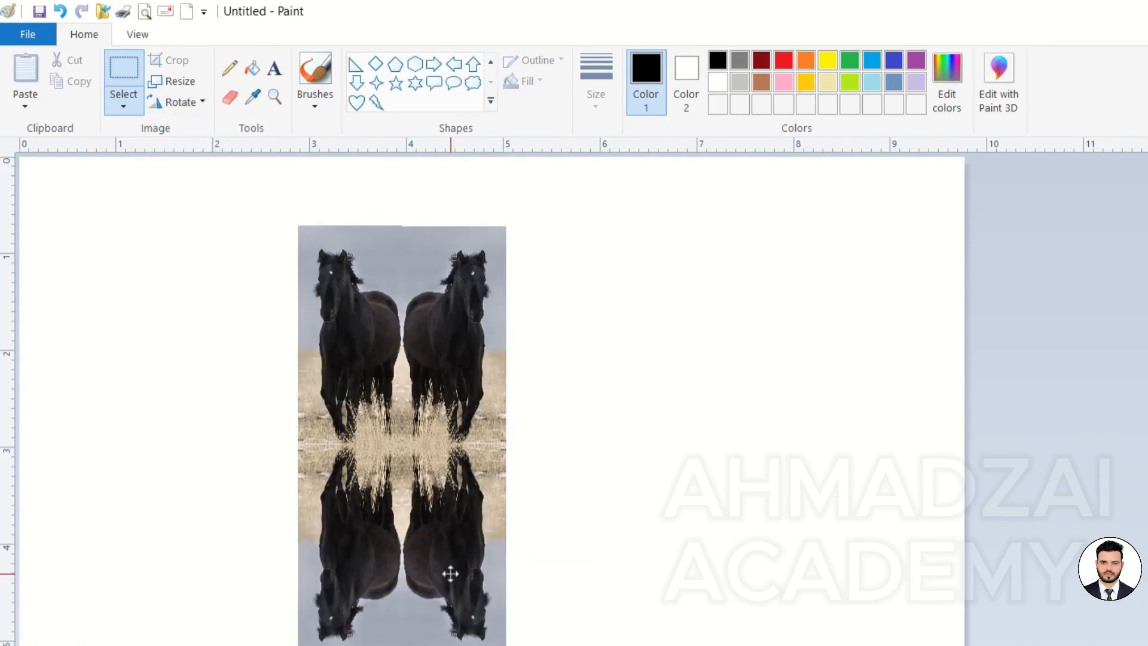
left_click(655, 560)
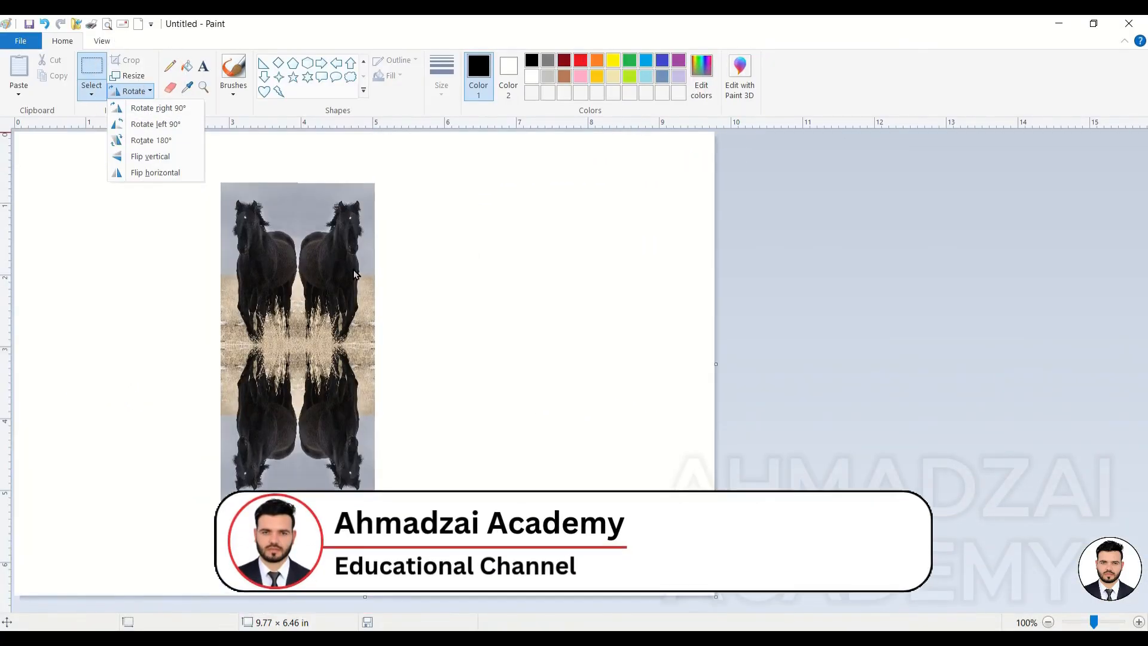
left_click(517, 270)
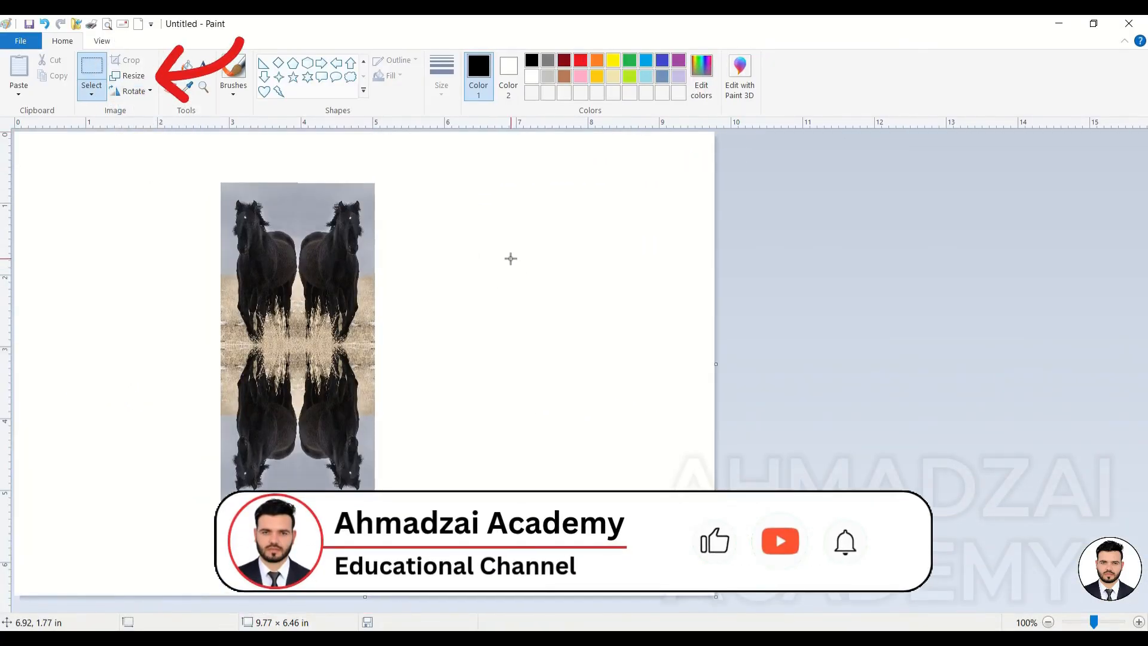
Undo the mirrored horse arrangement back to the single horse, and crop the canvas to that picture at about 2.09 × 4.57 in
key("ctrl+z")
key("ctrl+z")
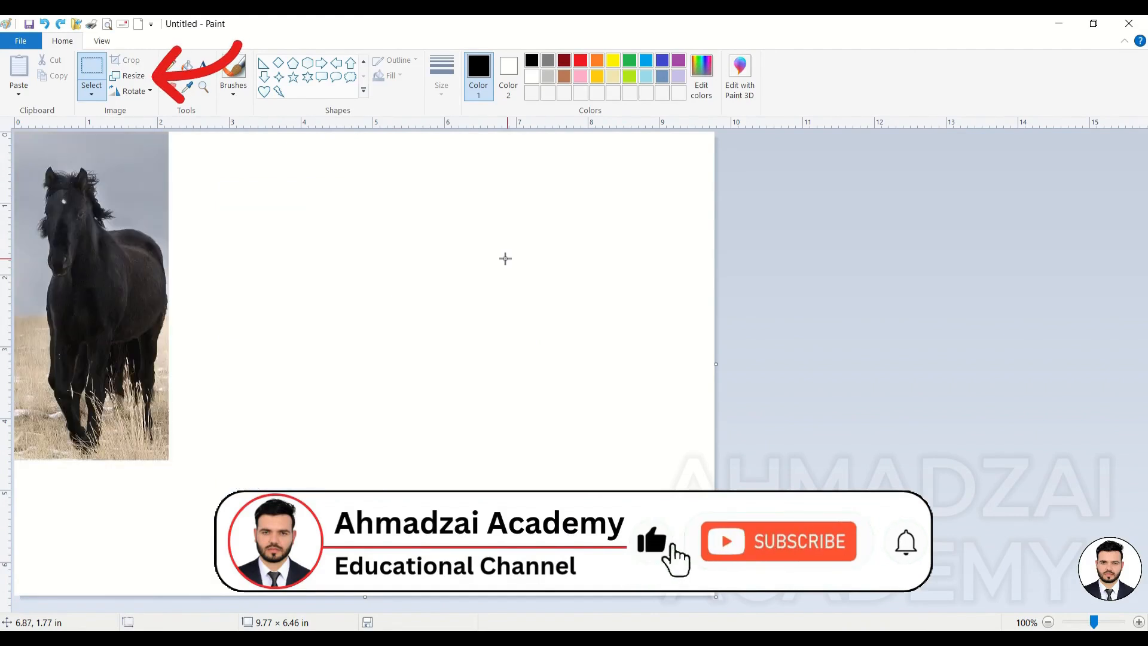
left_click_drag(165, 462, 7, 130)
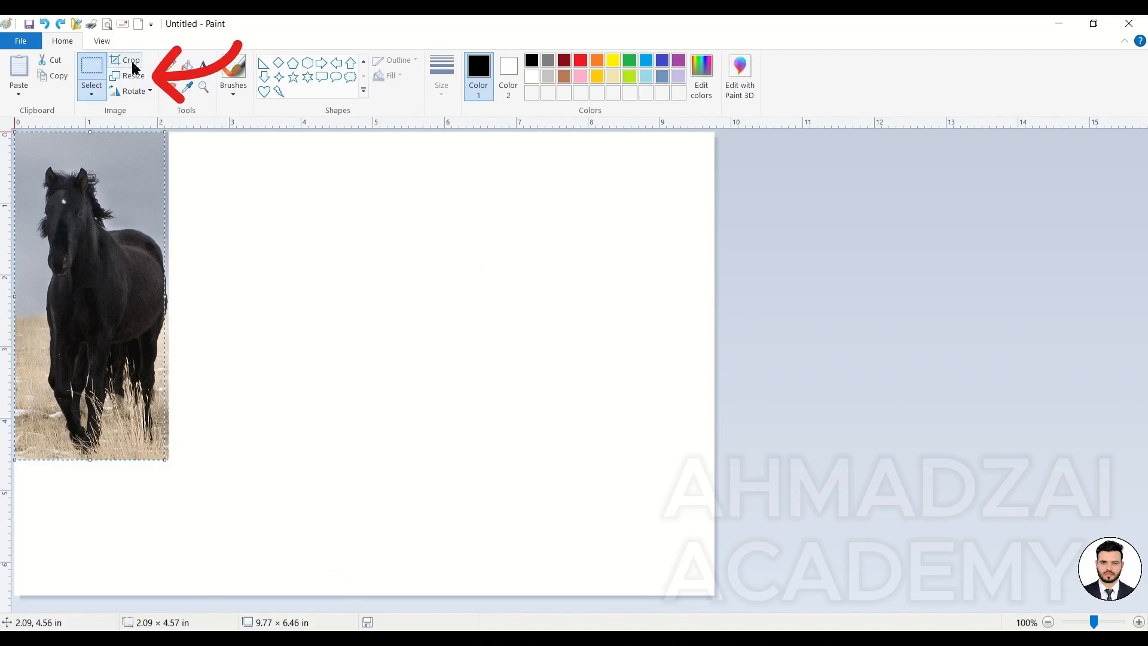
left_click(134, 65)
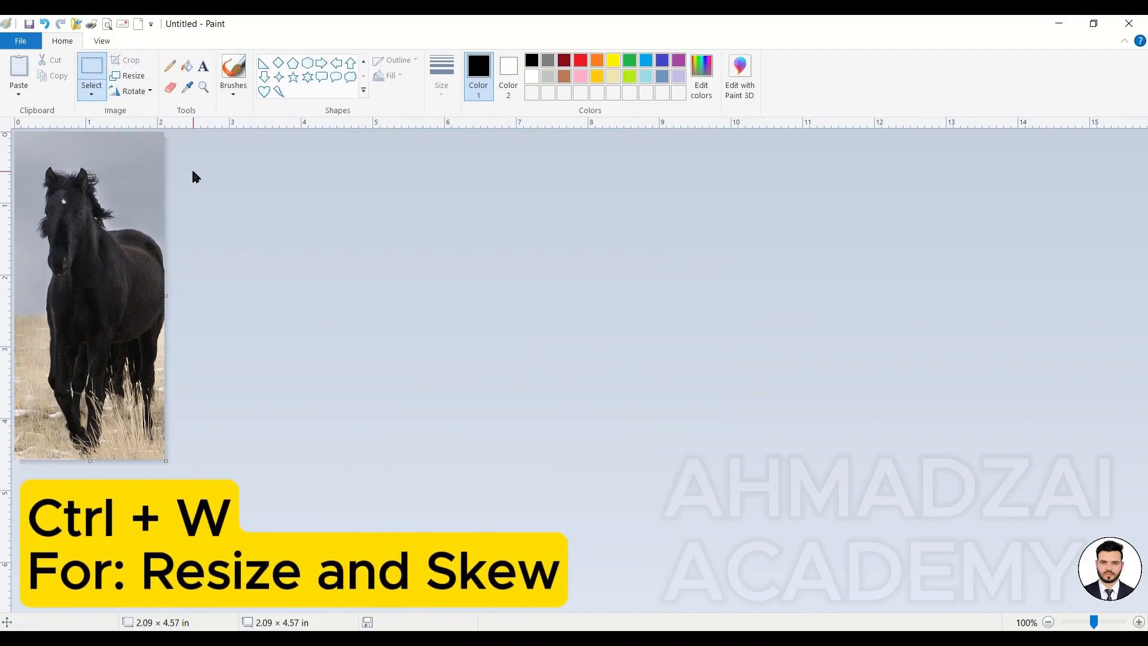
Open the Resize and Skew settings and switch the resize unit to pixels and back to percentage
key("ctrl+w")
left_click_drag(174, 95, 609, 146)
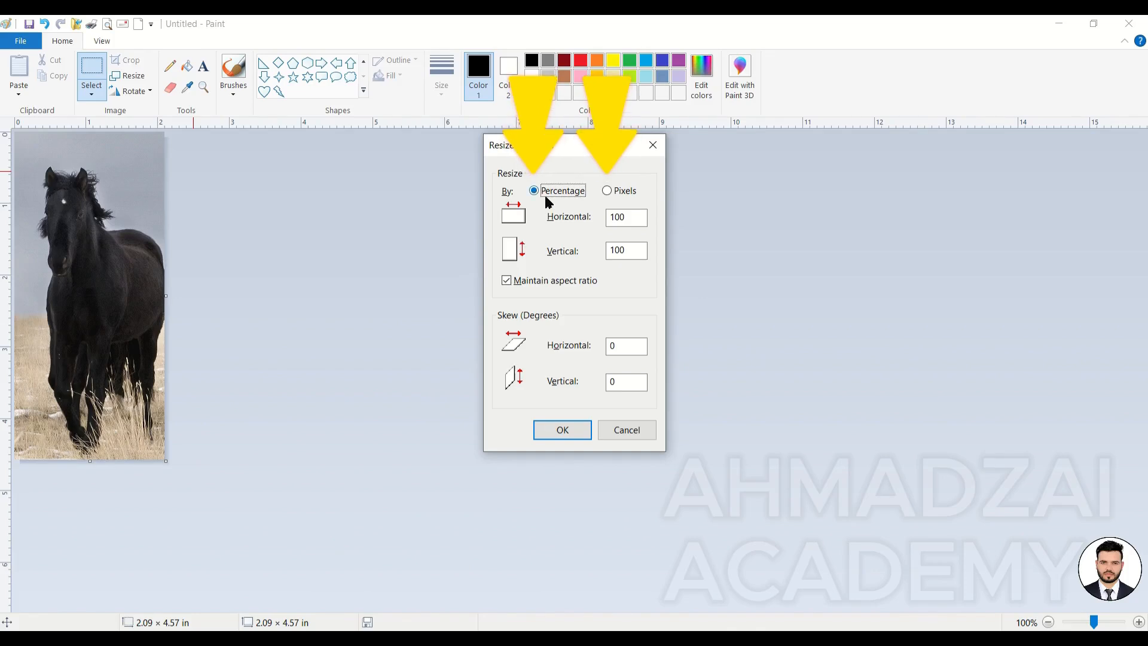
left_click(611, 191)
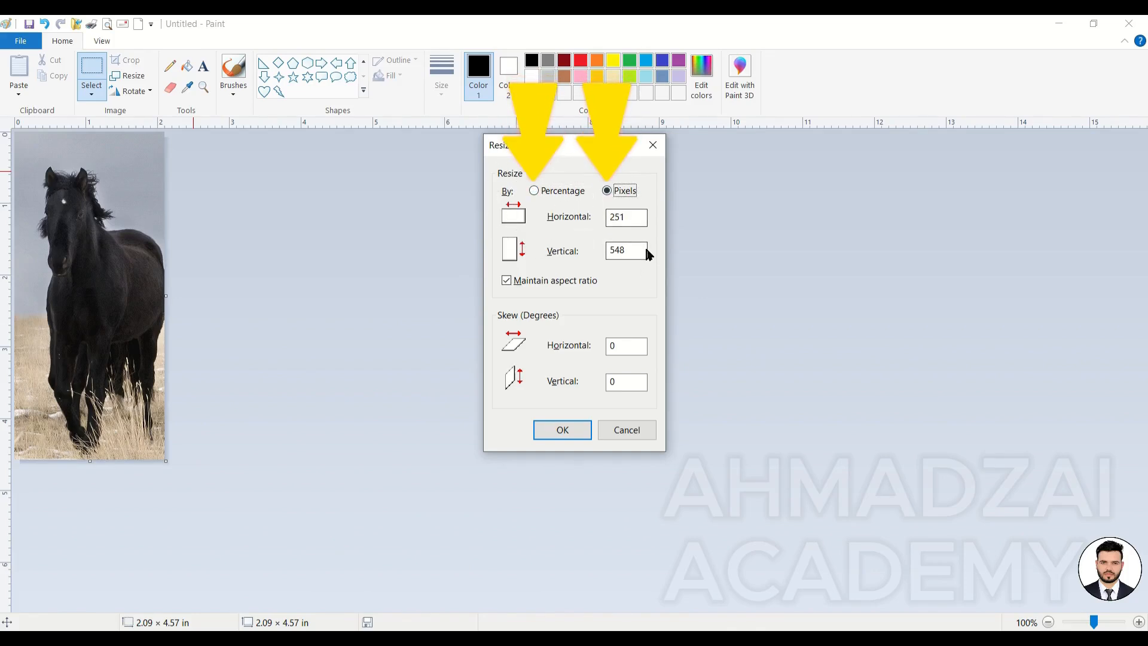
double_click(627, 217)
left_click(568, 190)
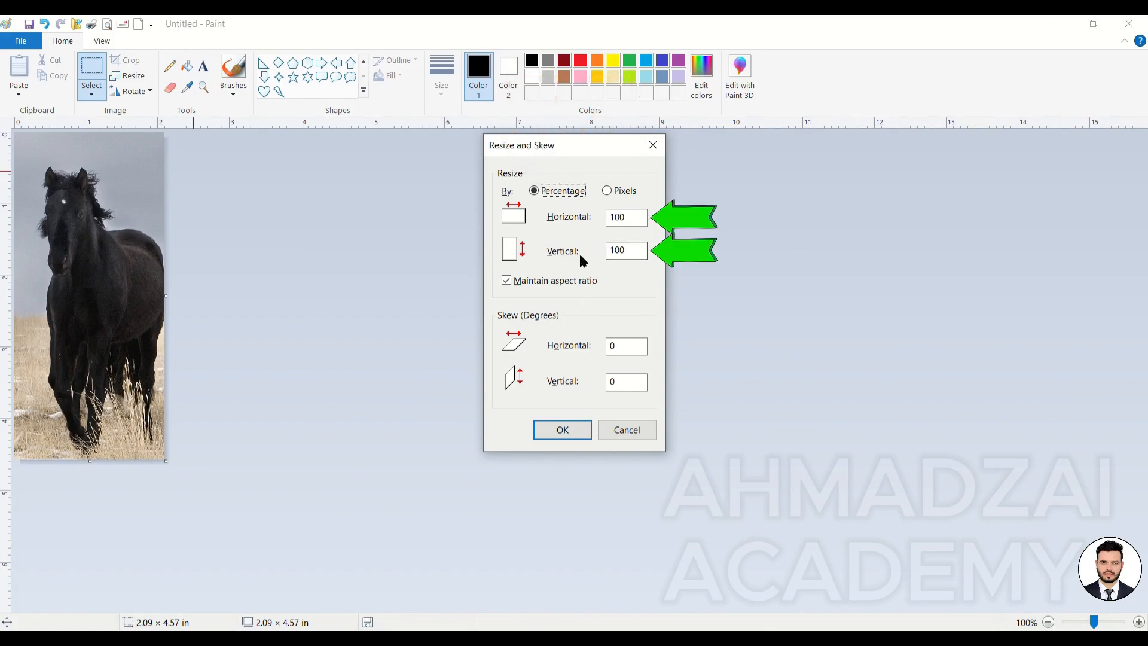
Try a horizontal scale of 120 percent with the aspect ratio maintained, and reset it to 100 percent
double_click(617, 217)
type("120")
key("BackSpace")
key("BackSpace")
key("BackSpace")
type("100")
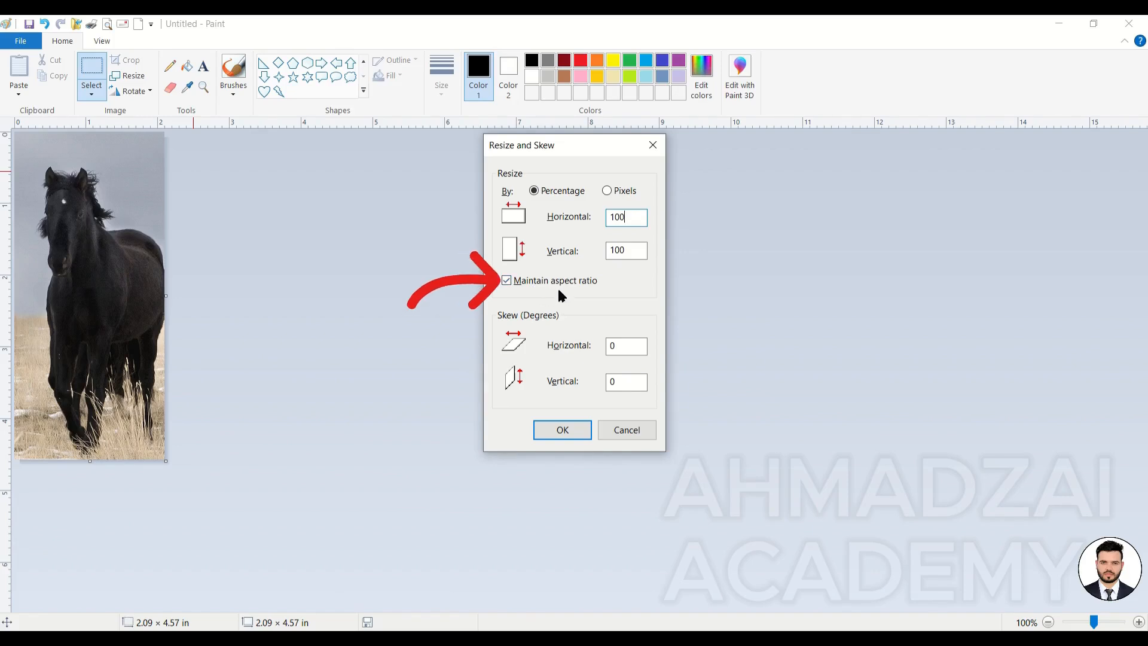
Resize the horse picture to 120 percent horizontally without maintaining the aspect ratio, and undo the resize
left_click(588, 283)
double_click(622, 218)
type("120")
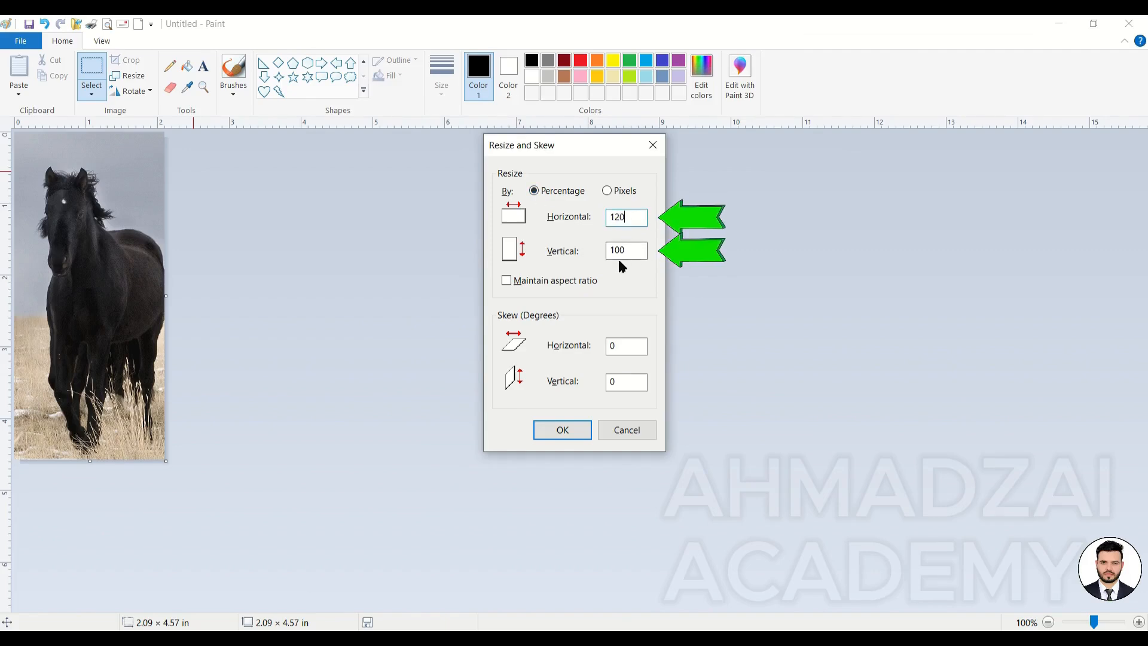
left_click(572, 427)
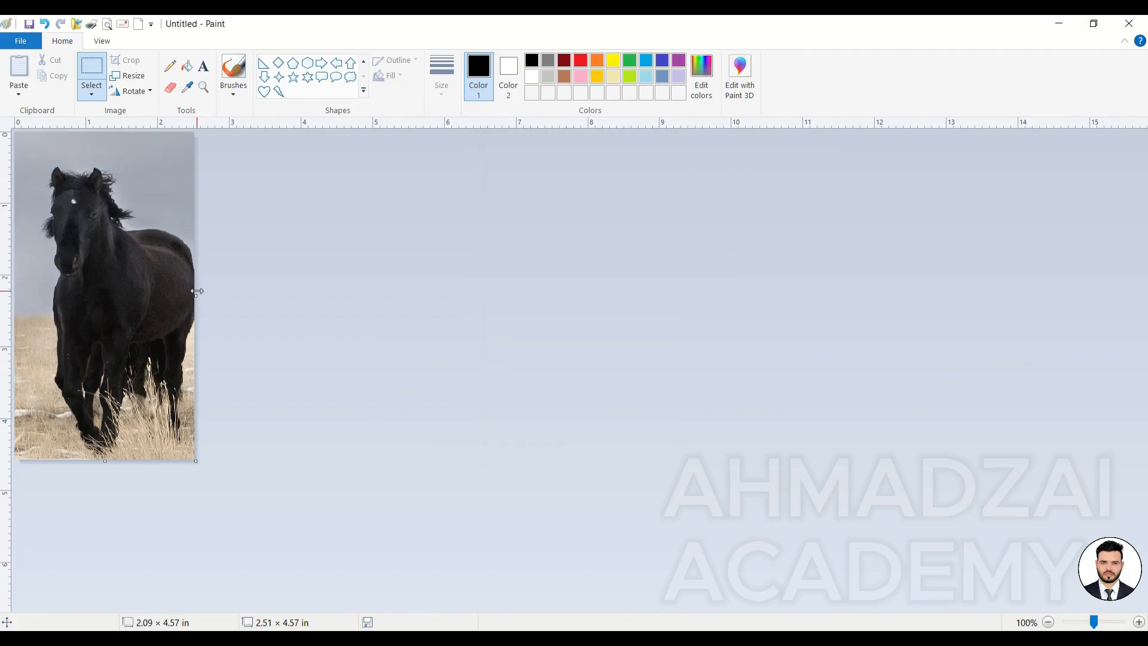
key("ctrl+z")
Resize the horse picture to 120 percent vertically without maintaining the aspect ratio, and undo the resize
left_click(141, 78)
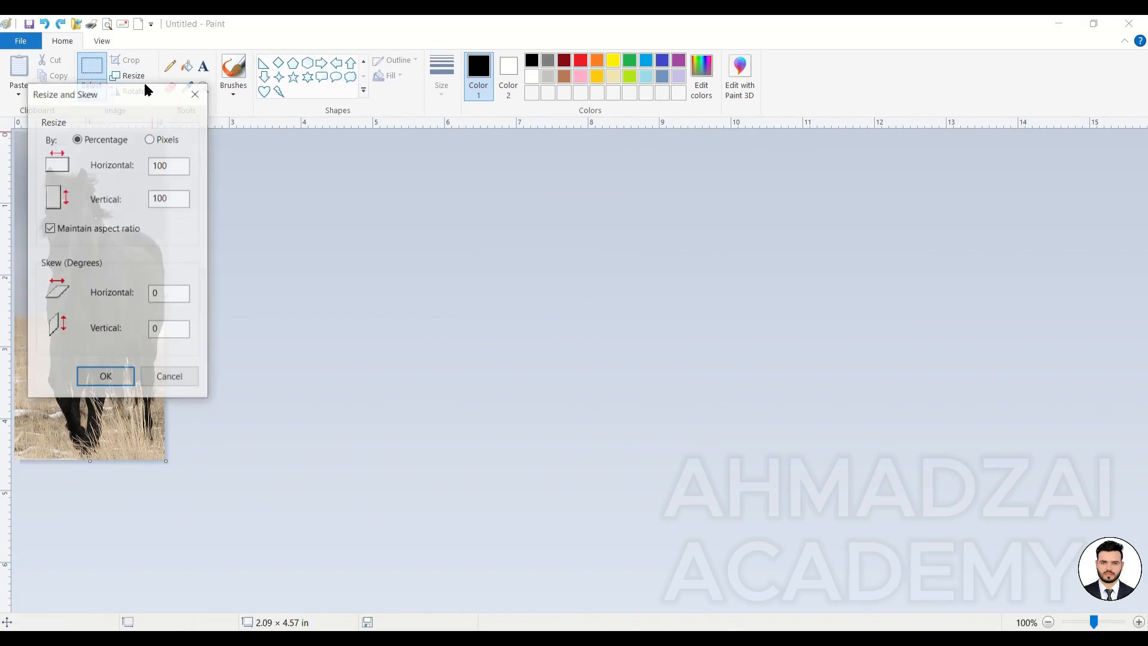
left_click_drag(156, 98, 697, 159)
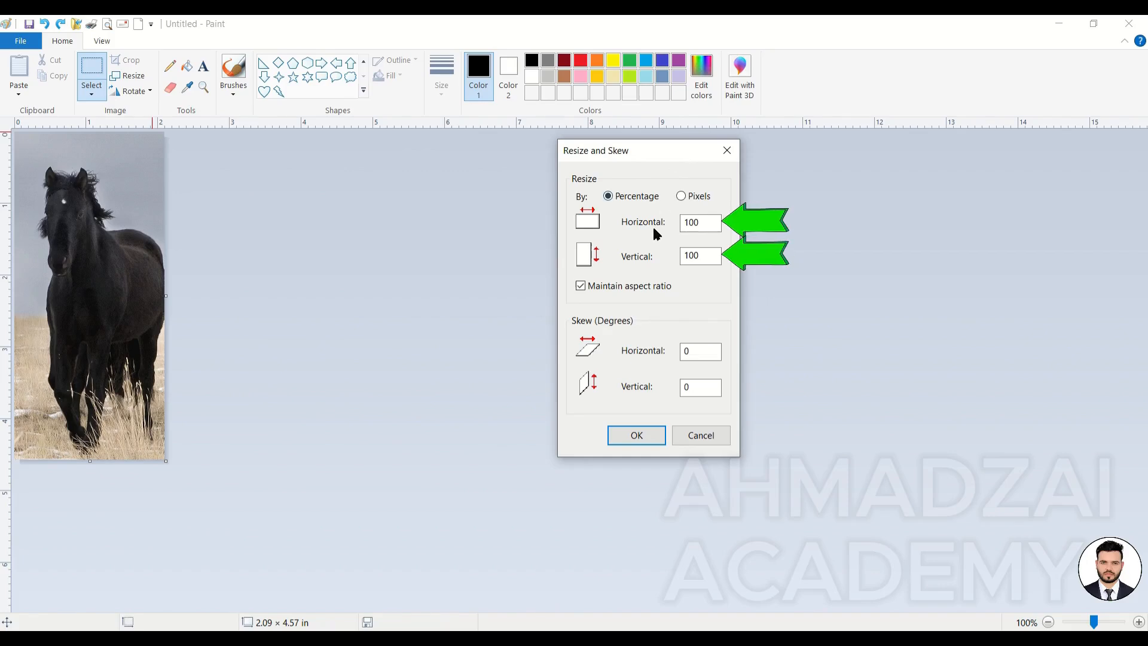
left_click(623, 281)
left_click_drag(702, 262, 630, 206)
type("120")
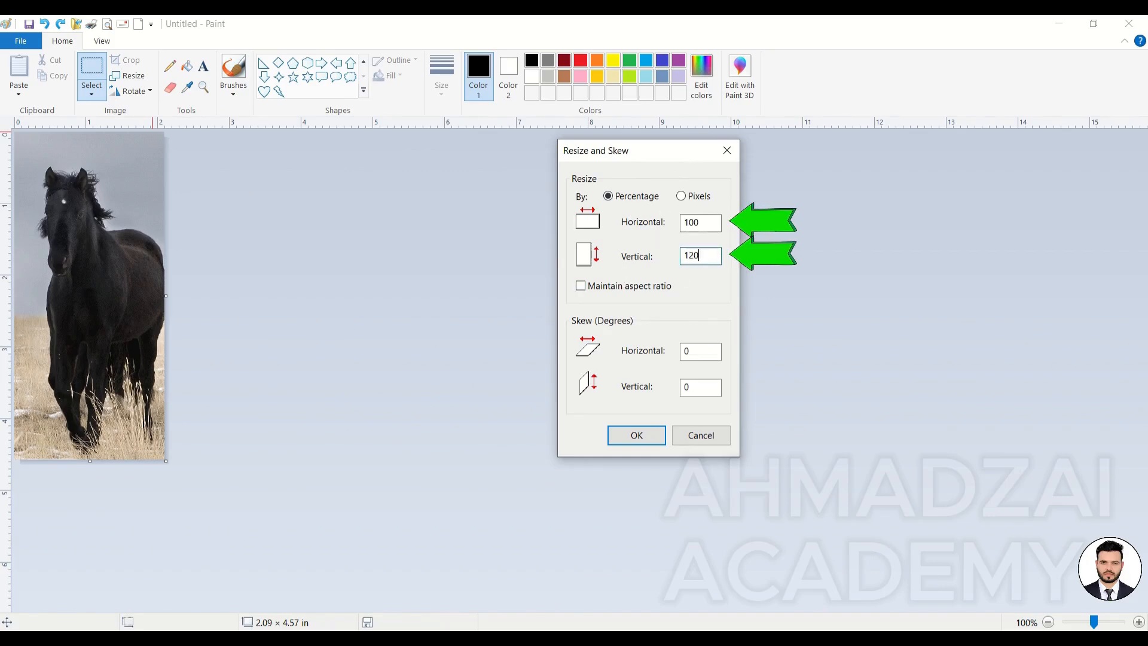
key("Return")
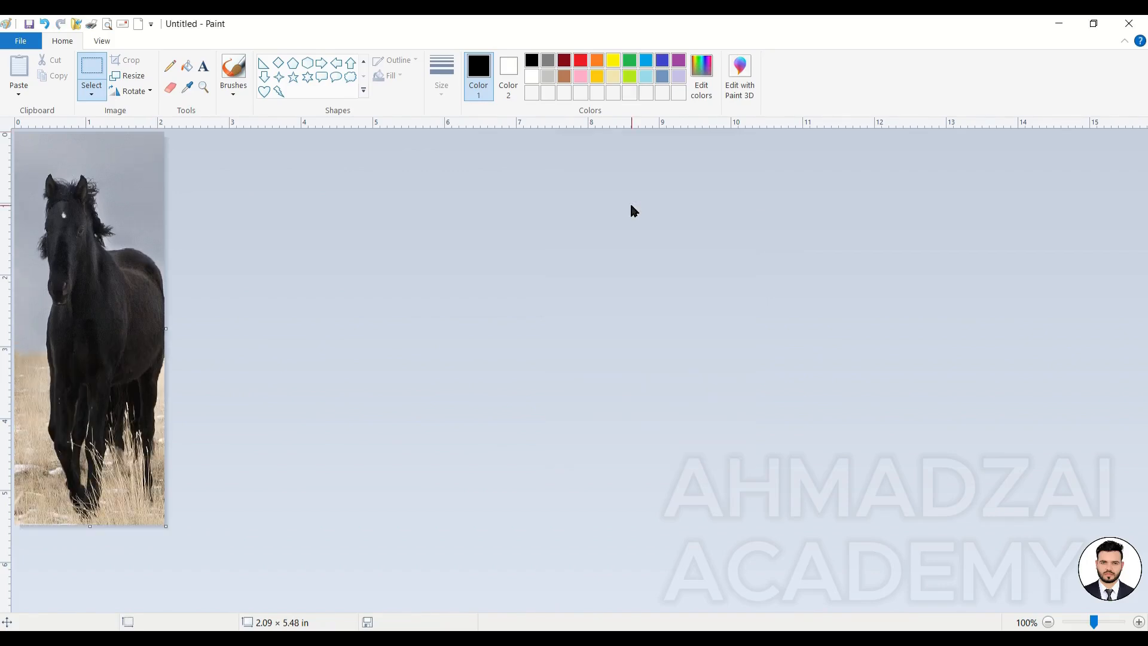
key("ctrl+z")
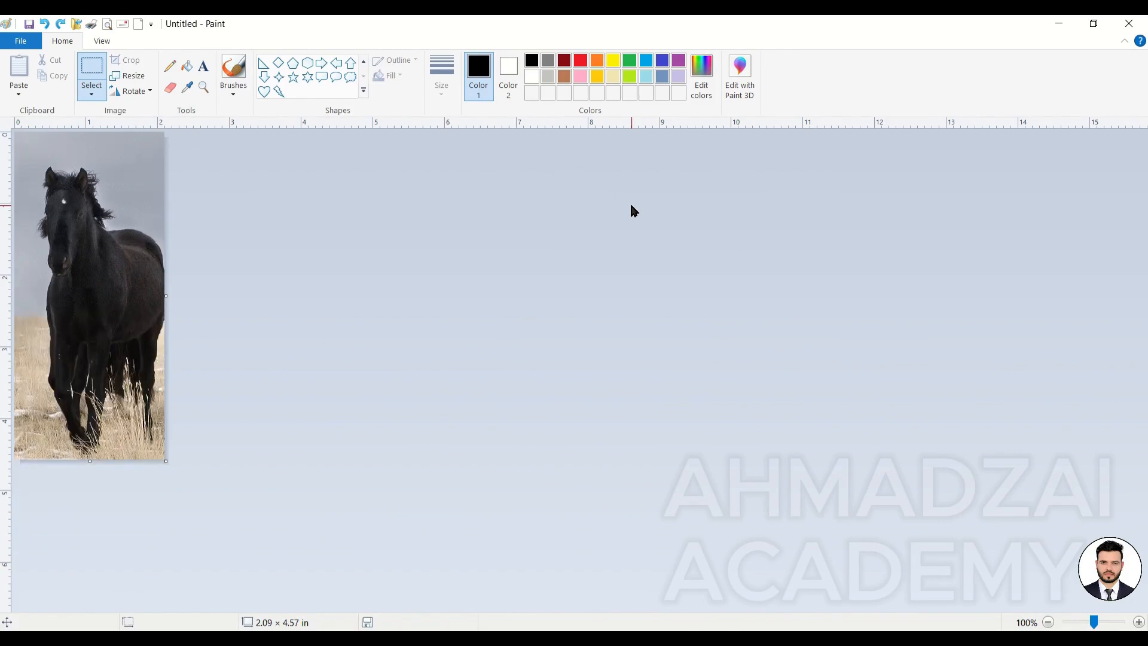
Resize the horse picture to 120 percent in both directions, maintaining the aspect ratio
key("ctrl+w")
left_click_drag(160, 105, 845, 225)
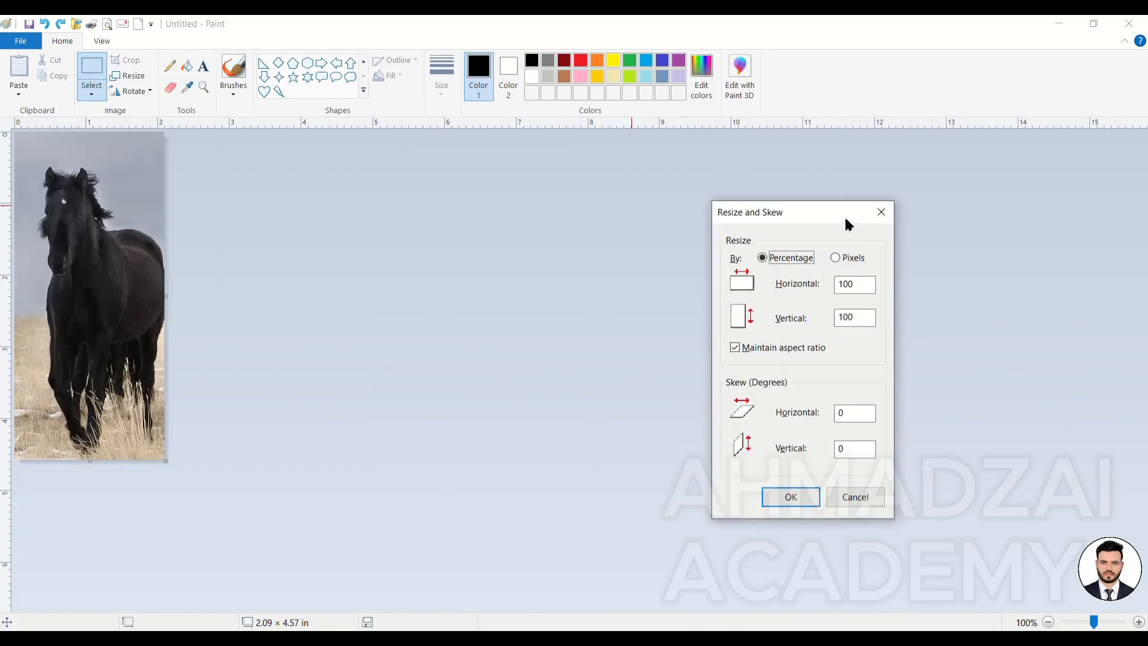
double_click(861, 285)
type("1")
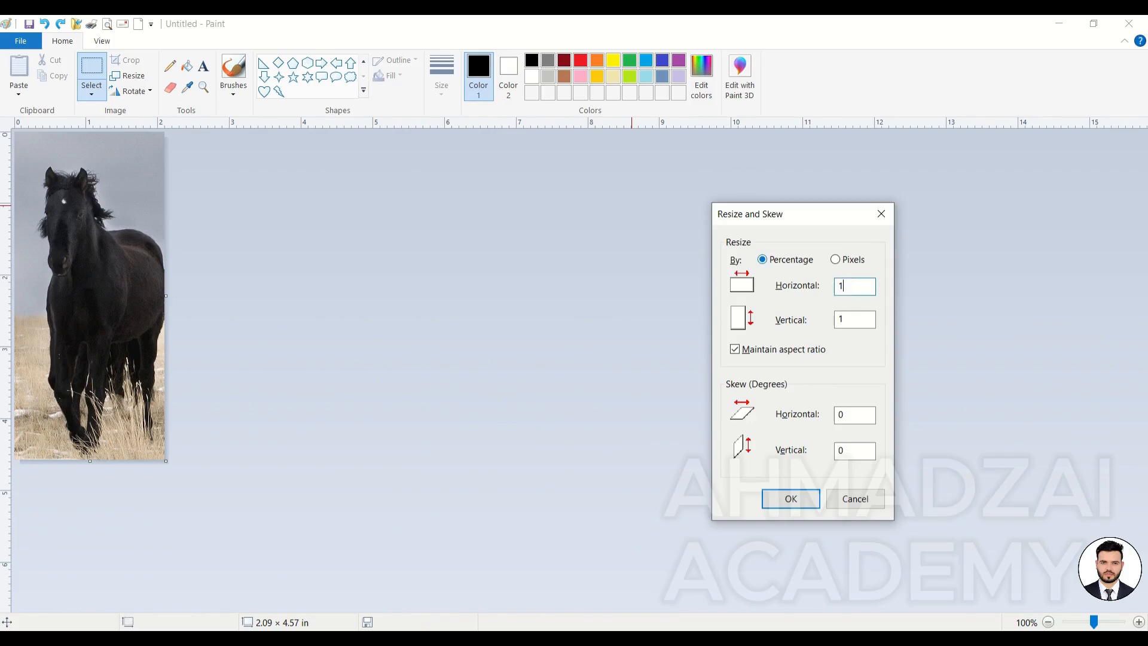
key("Return")
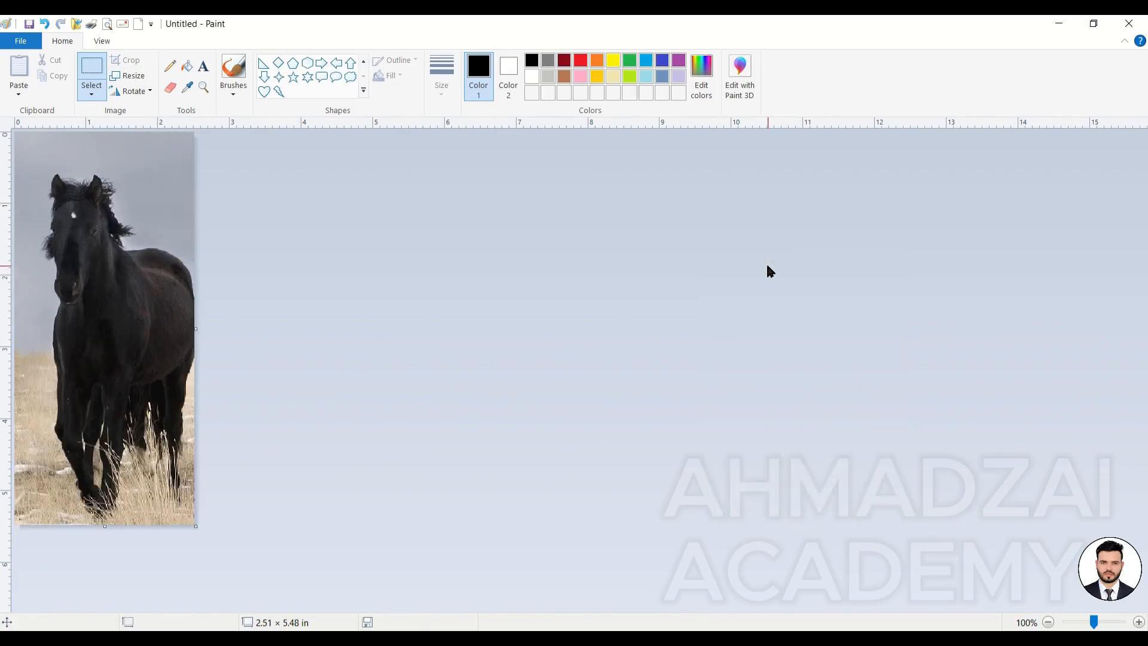
key("ctrl+w")
left_click_drag(149, 97, 630, 184)
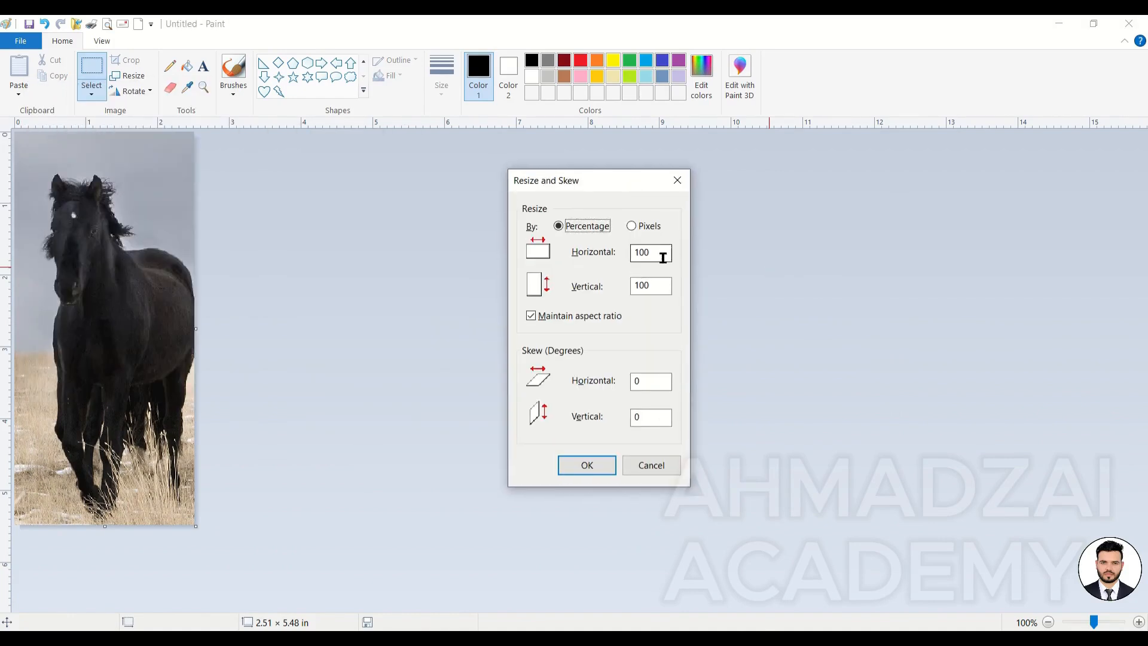
left_click_drag(631, 182, 685, 171)
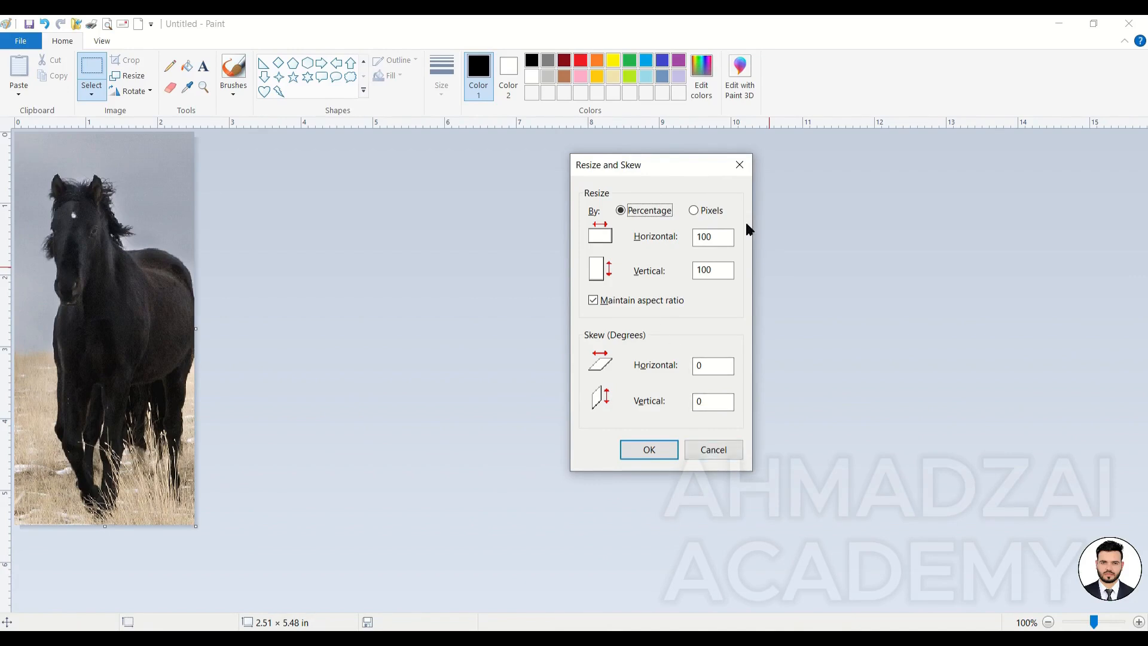
left_click(717, 451)
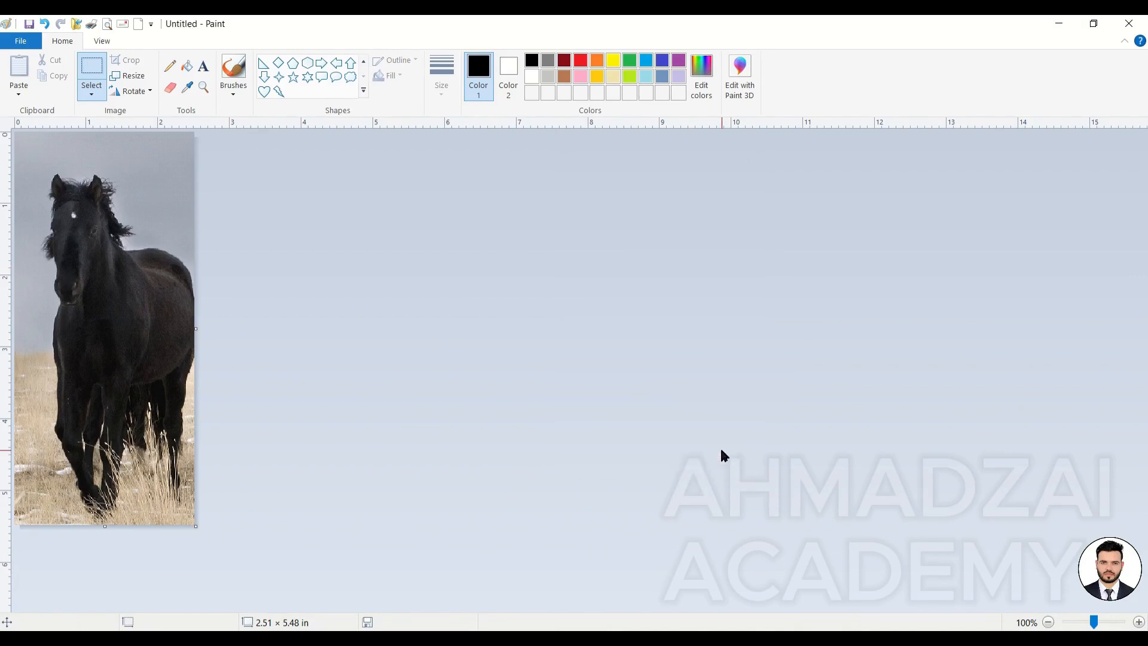
Start a new blank picture without saving the changes to the horse picture
key("ctrl+n")
left_click(610, 333)
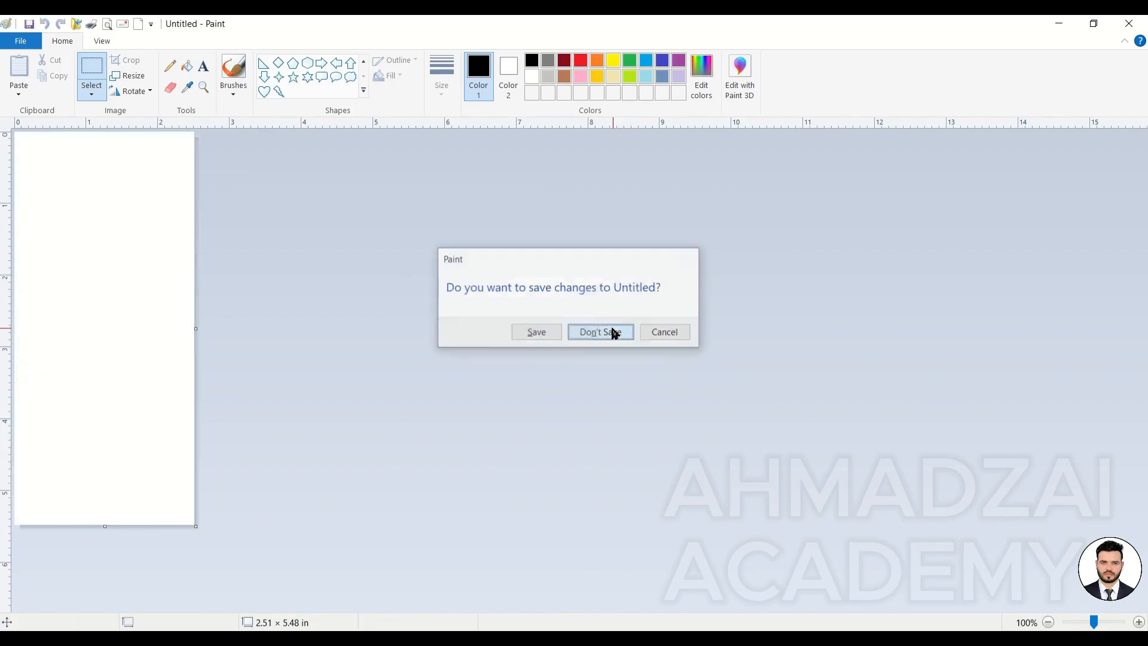
left_click(20, 41)
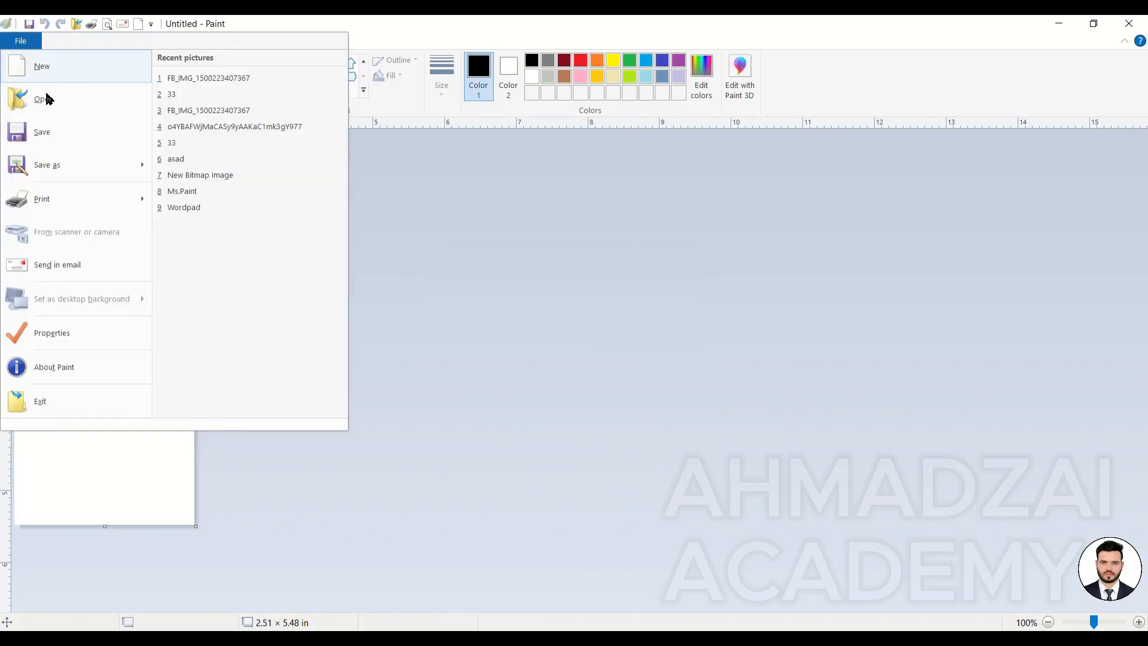
mouse_move(94, 163)
left_click(210, 16)
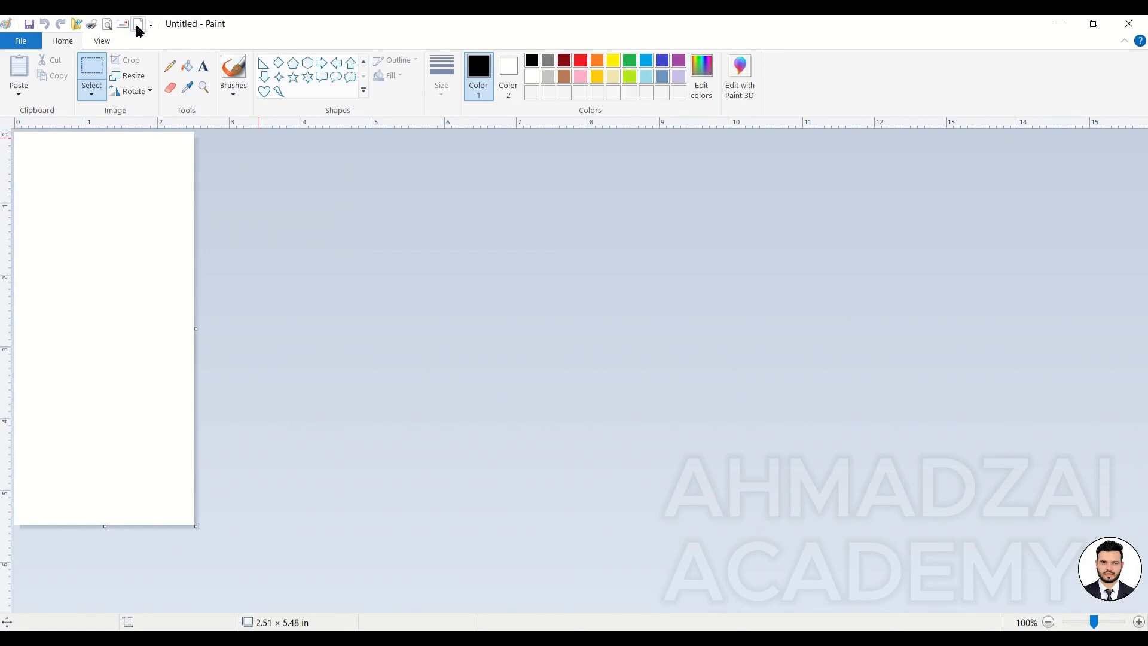
left_click(138, 25)
left_click(18, 93)
left_click(29, 126)
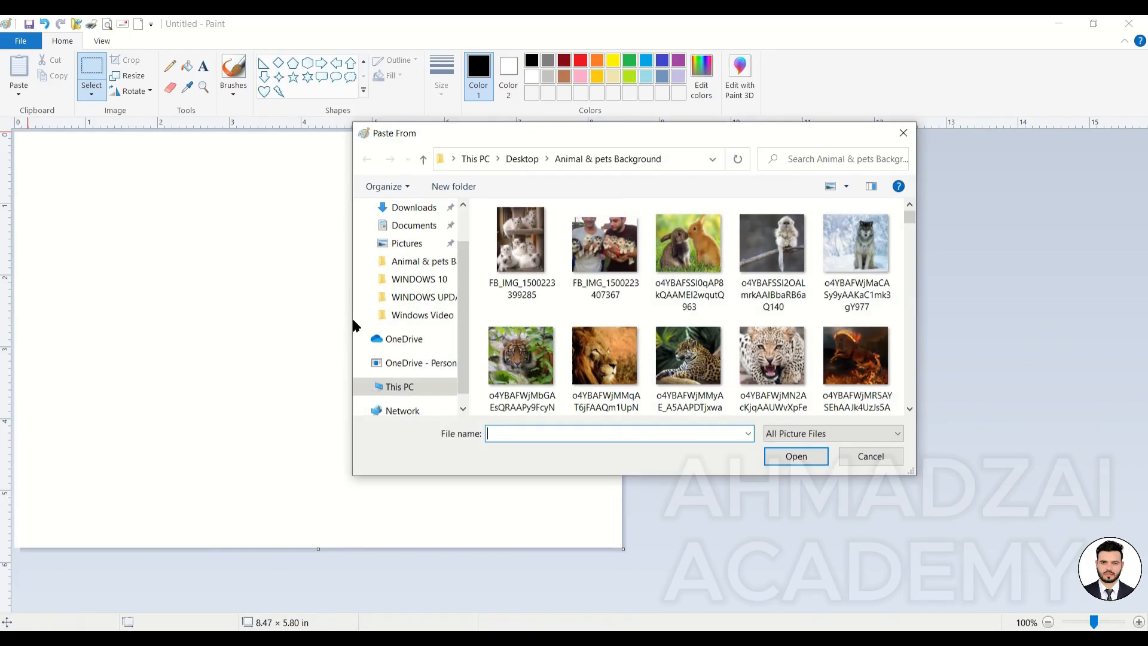
double_click(605, 245)
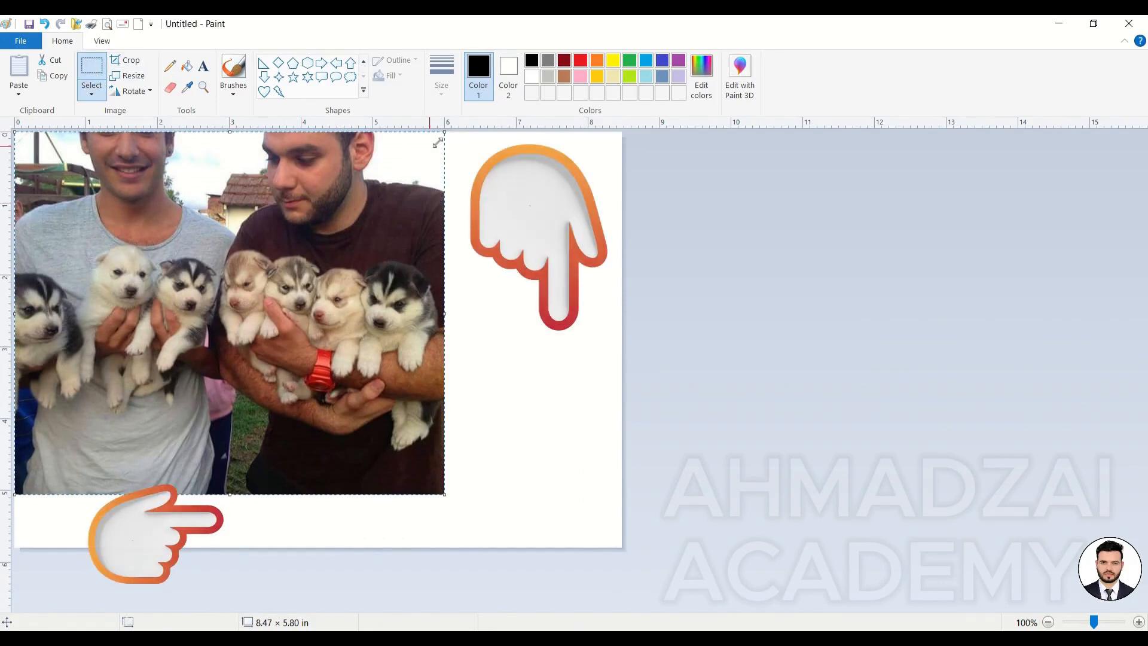
left_click(132, 61)
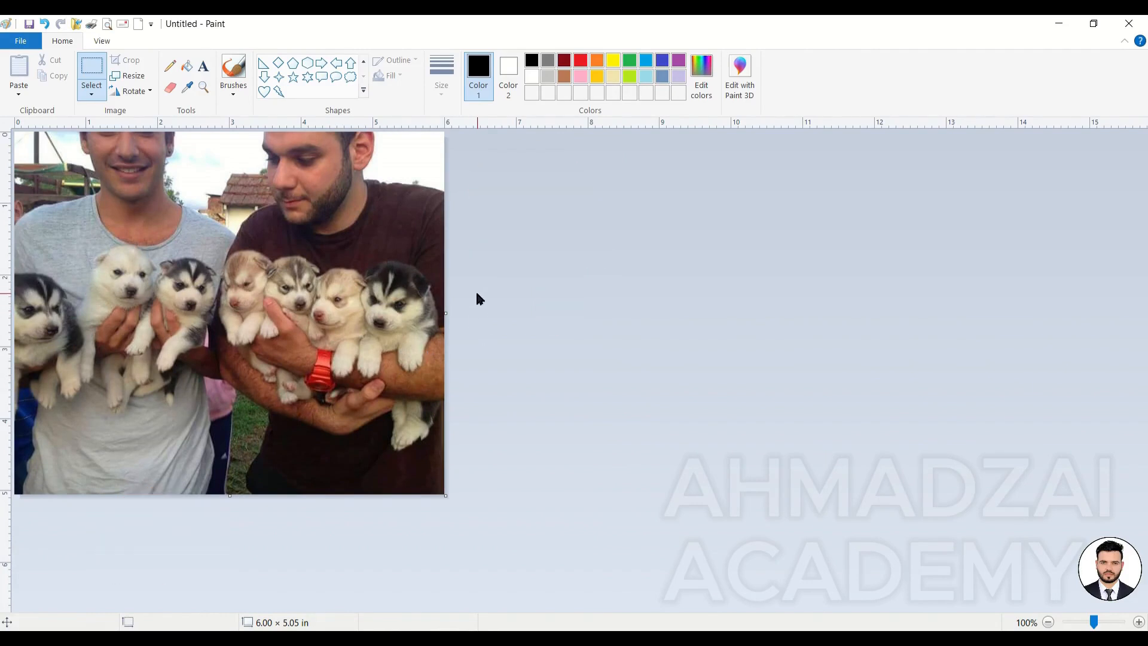
Resize the puppies photo to 200 percent horizontally without maintaining the aspect ratio
left_click(133, 76)
left_click_drag(137, 92, 688, 175)
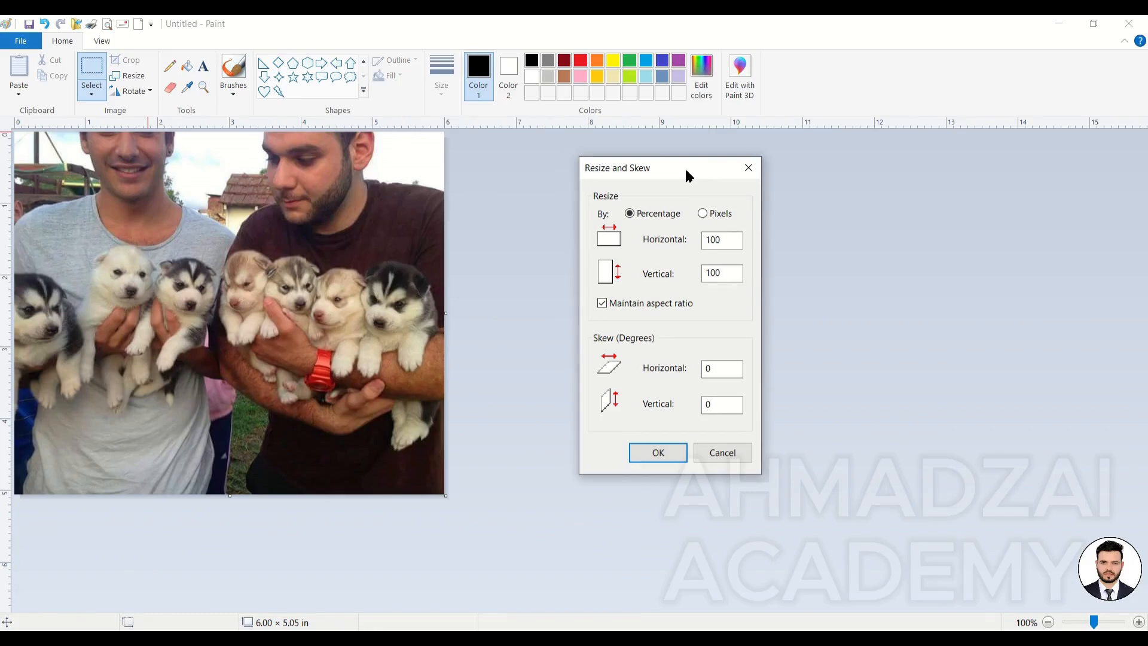
left_click(622, 300)
double_click(718, 240)
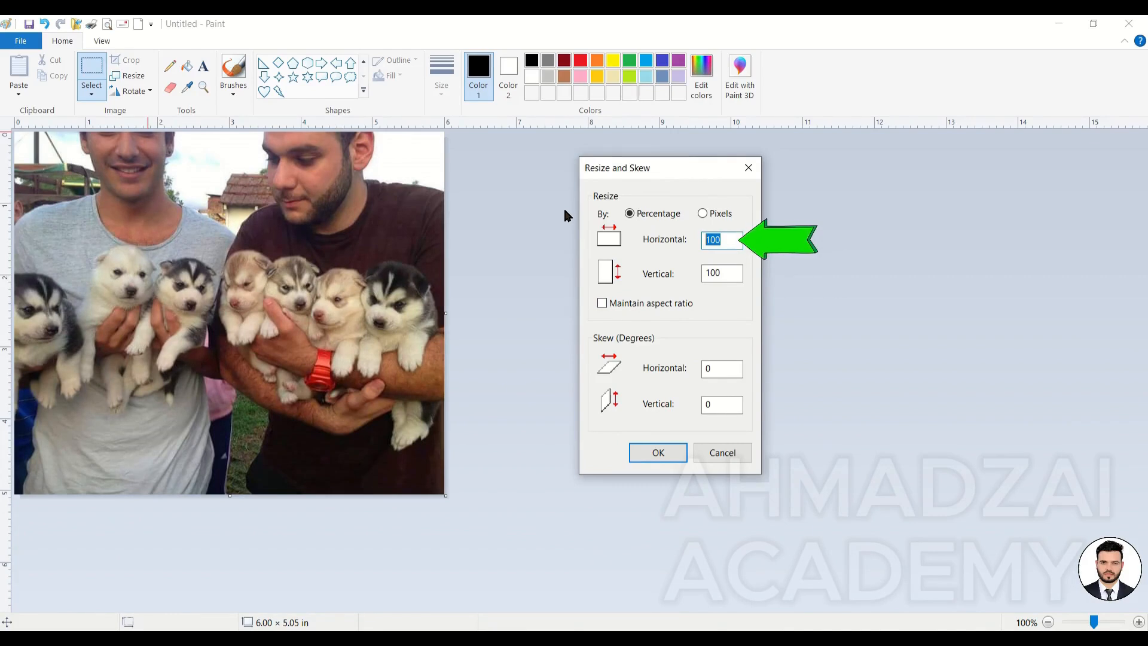
type("200")
key("Return")
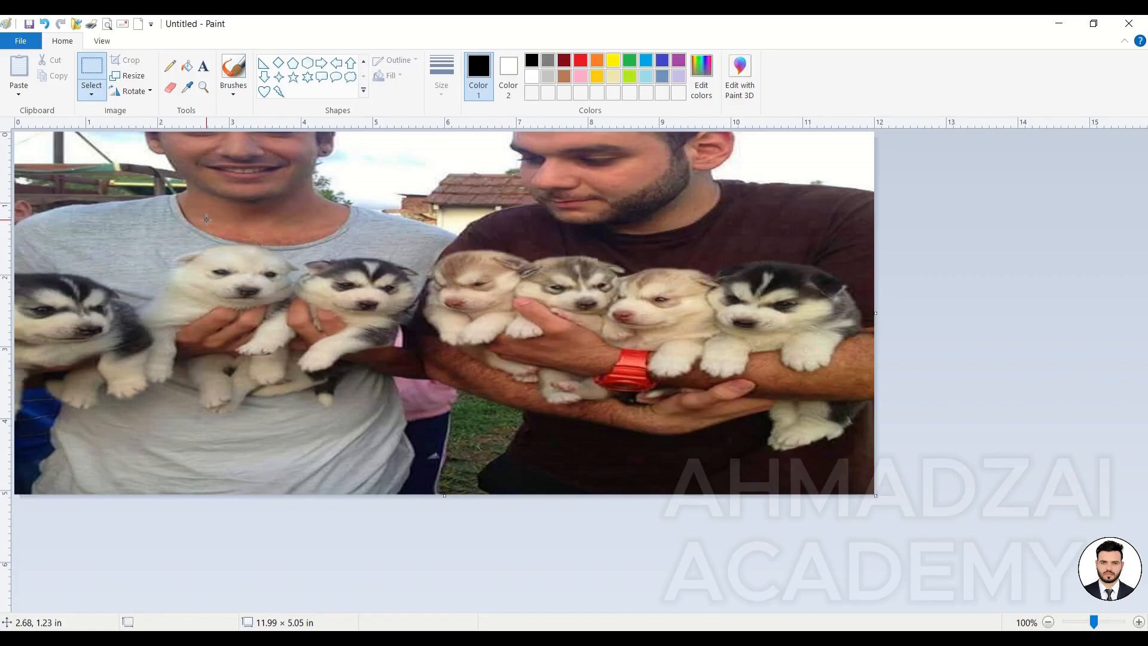
Try to bring the puppies photo back to its earlier width by resizing it to 100 percent horizontally
left_click(126, 75)
left_click_drag(119, 91, 812, 187)
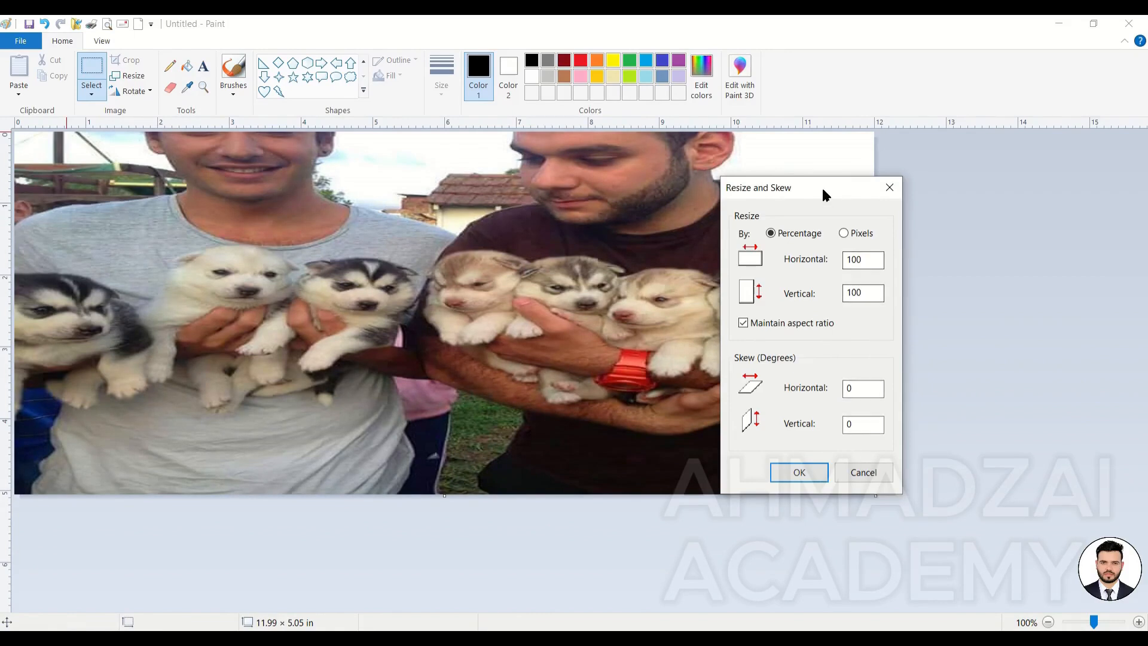
left_click_drag(821, 186, 803, 156)
left_click_drag(855, 229, 816, 231)
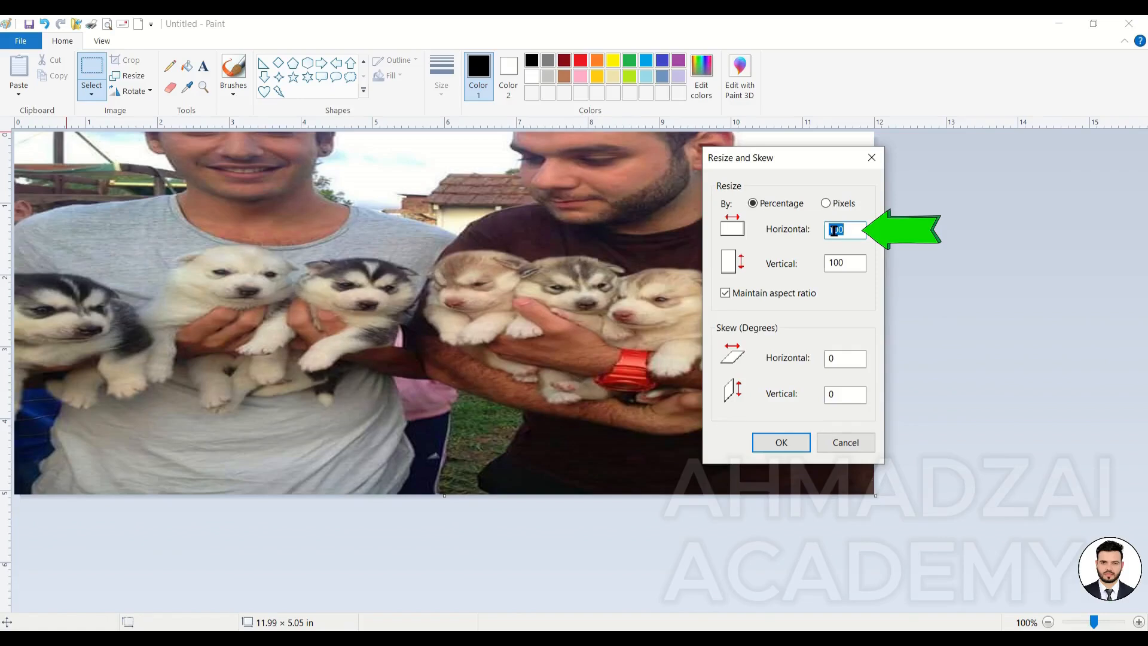
type("100")
left_click(792, 442)
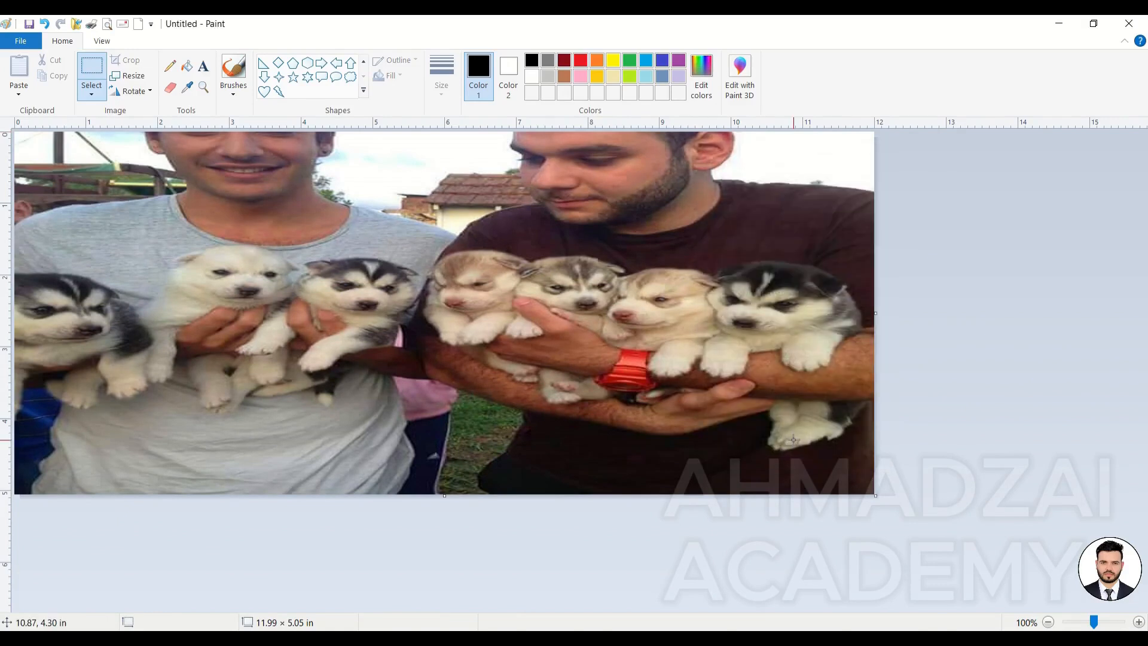
Resize the puppies photo to 50 percent horizontally without maintaining the aspect ratio
left_click(128, 76)
left_click_drag(168, 92, 681, 106)
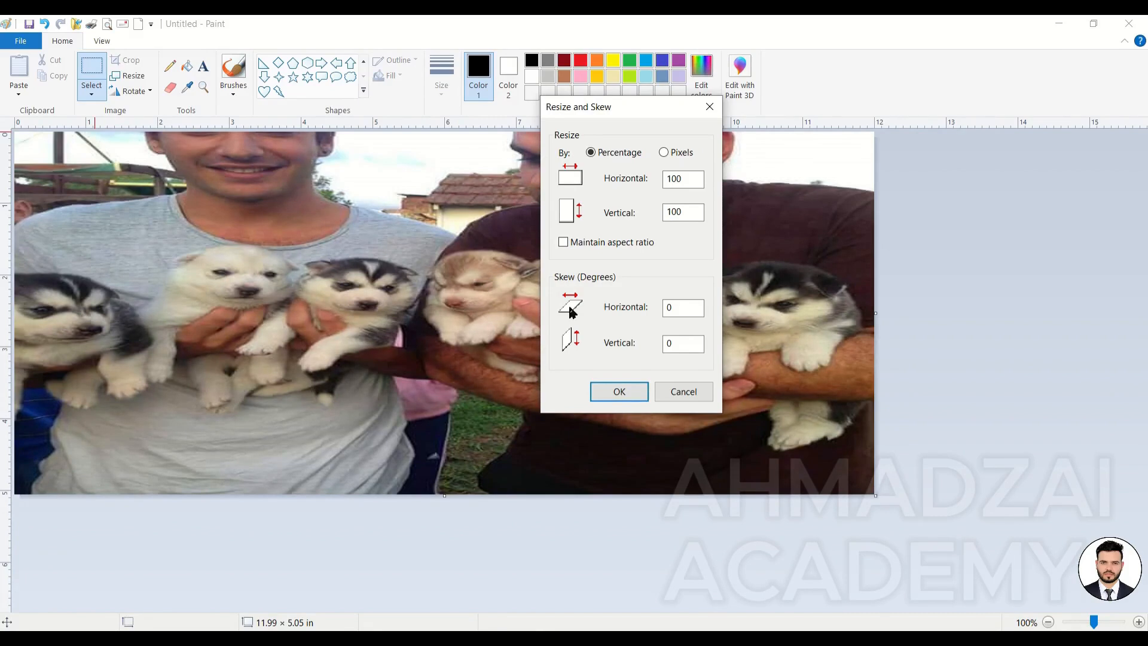
double_click(688, 173)
left_click_drag(653, 114, 615, 202)
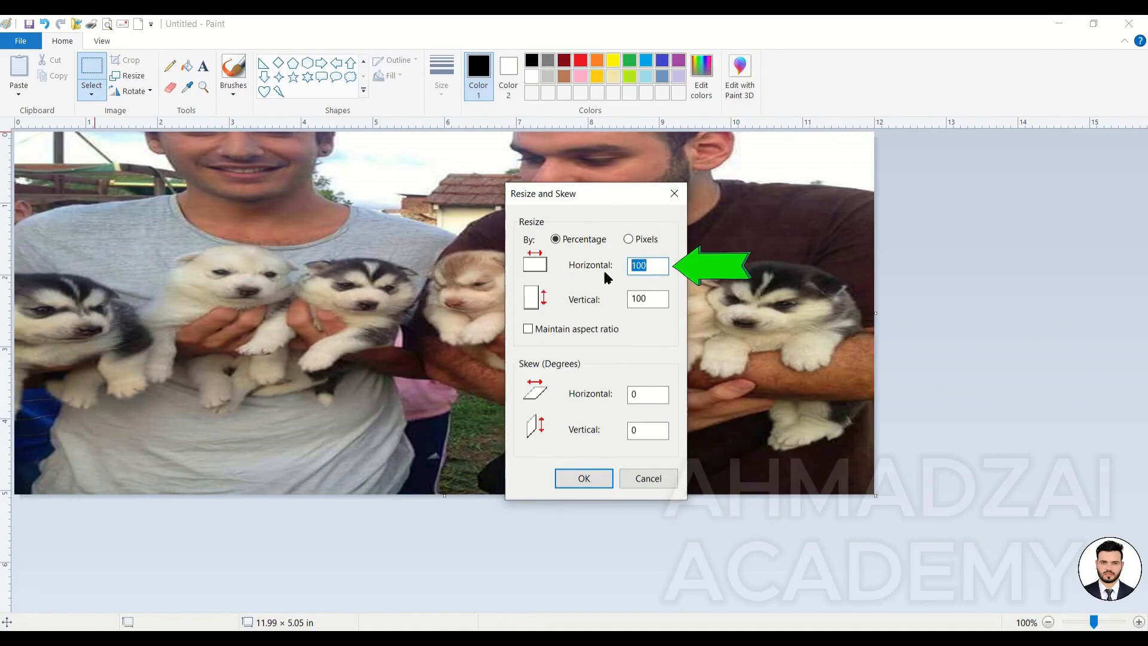
left_click(650, 268)
double_click(650, 267)
type("50")
key("Return")
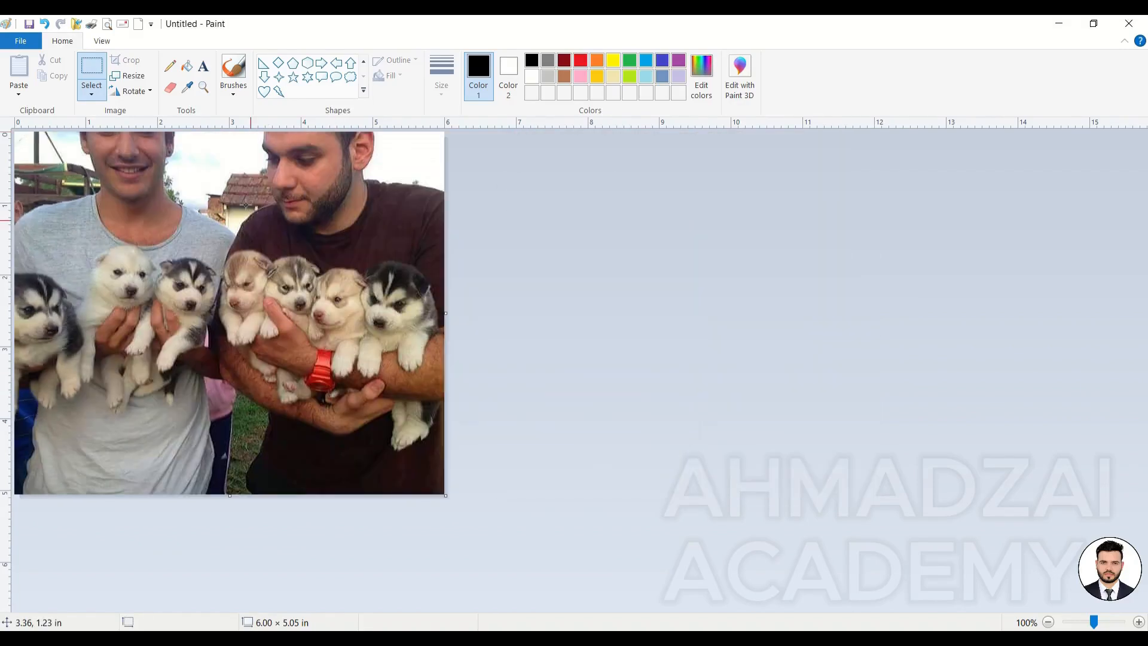
Stretch the puppies photo horizontally by percentage, with the aspect ratio not maintained and the height kept at 100 percent
left_click(132, 76)
left_click_drag(217, 98, 743, 112)
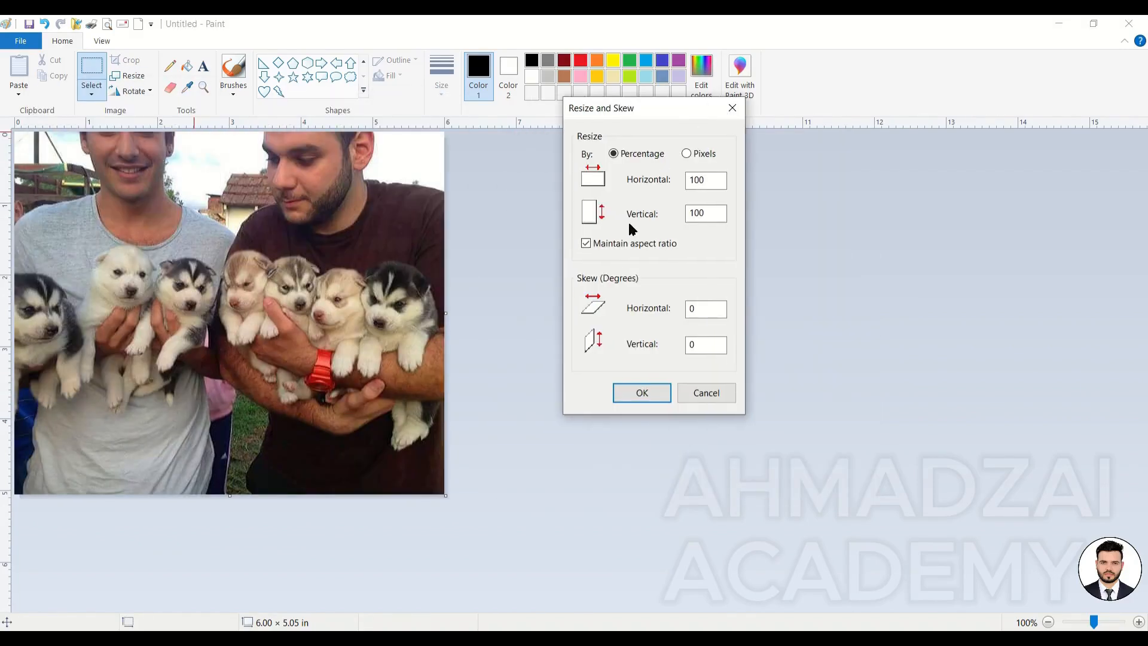
left_click(620, 236)
double_click(696, 179)
key("Return")
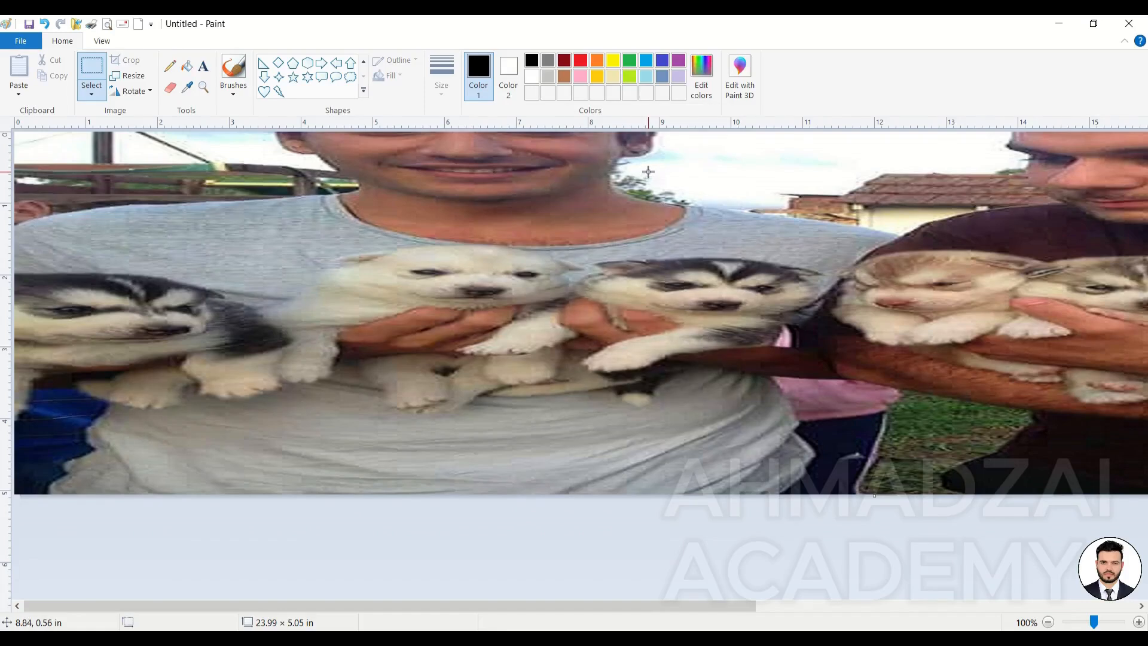
Resize the stretched photo to 25 percent while maintaining the aspect ratio, and undo the resize
left_click_drag(730, 605, 682, 614)
key("ctrl+w")
left_click_drag(137, 95, 632, 120)
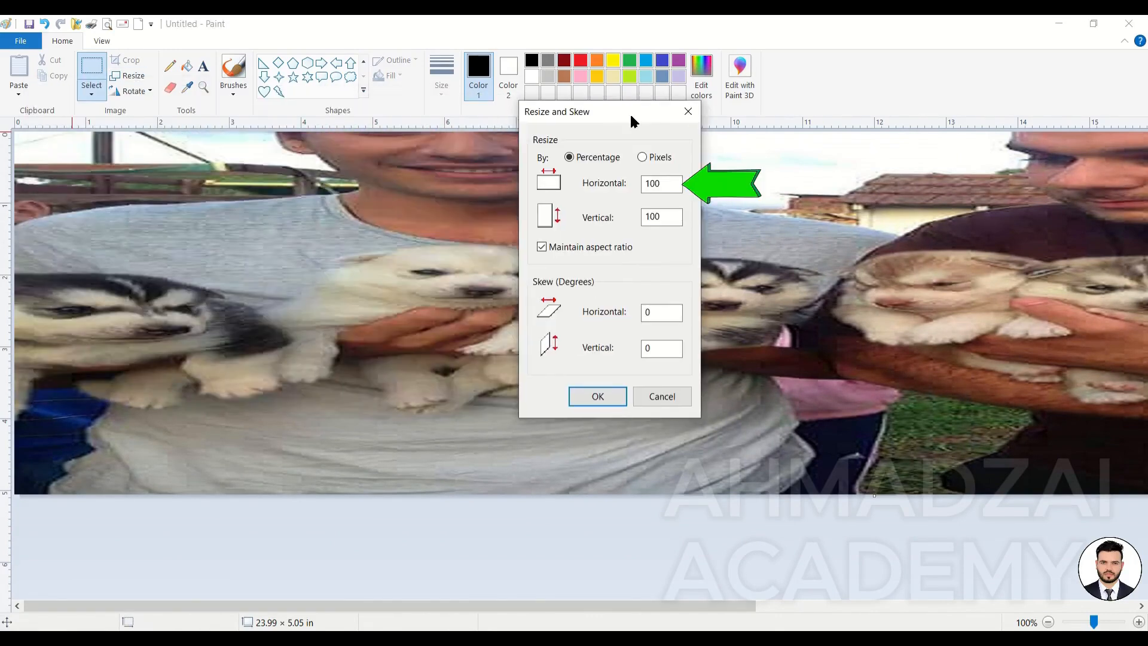
double_click(657, 183)
type("25")
key("Return")
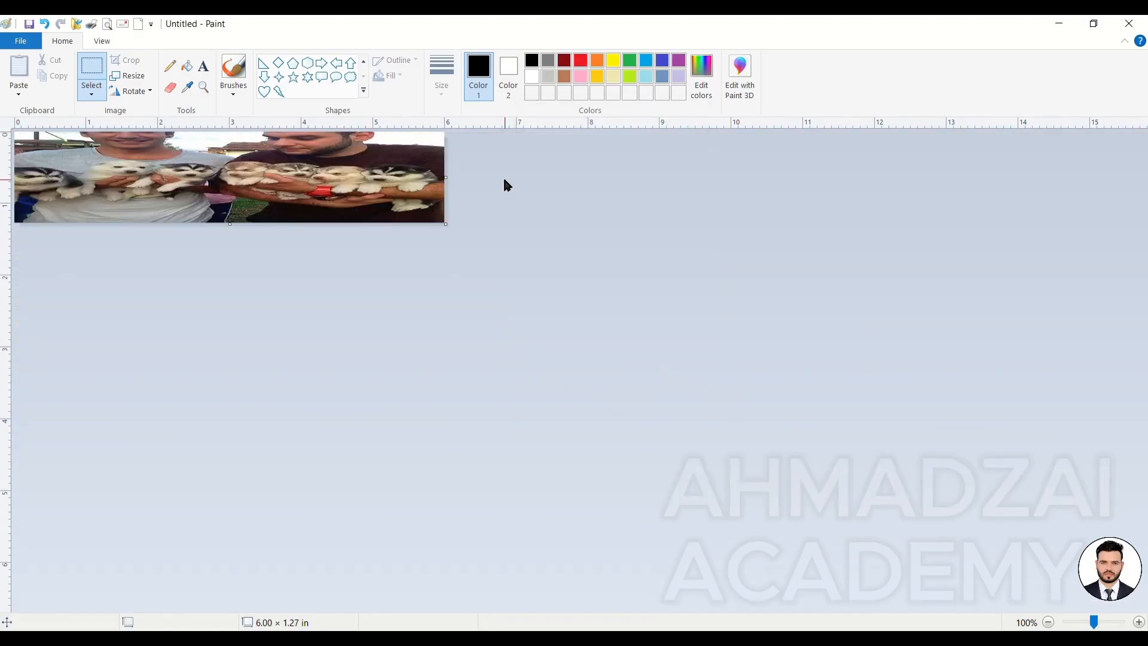
key("ctrl+z")
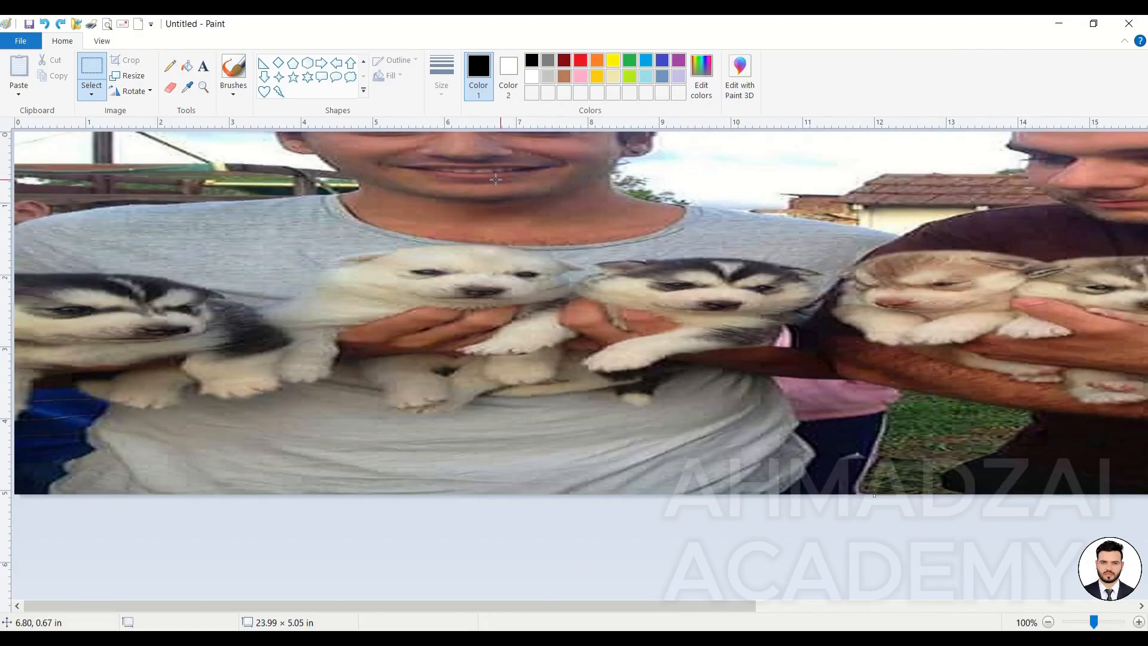
Resize the stretched photo to 25 percent horizontally without maintaining the aspect ratio, keeping the vertical value at 100
left_click(118, 74)
left_click(113, 231)
left_click_drag(173, 165, 124, 153)
type("25")
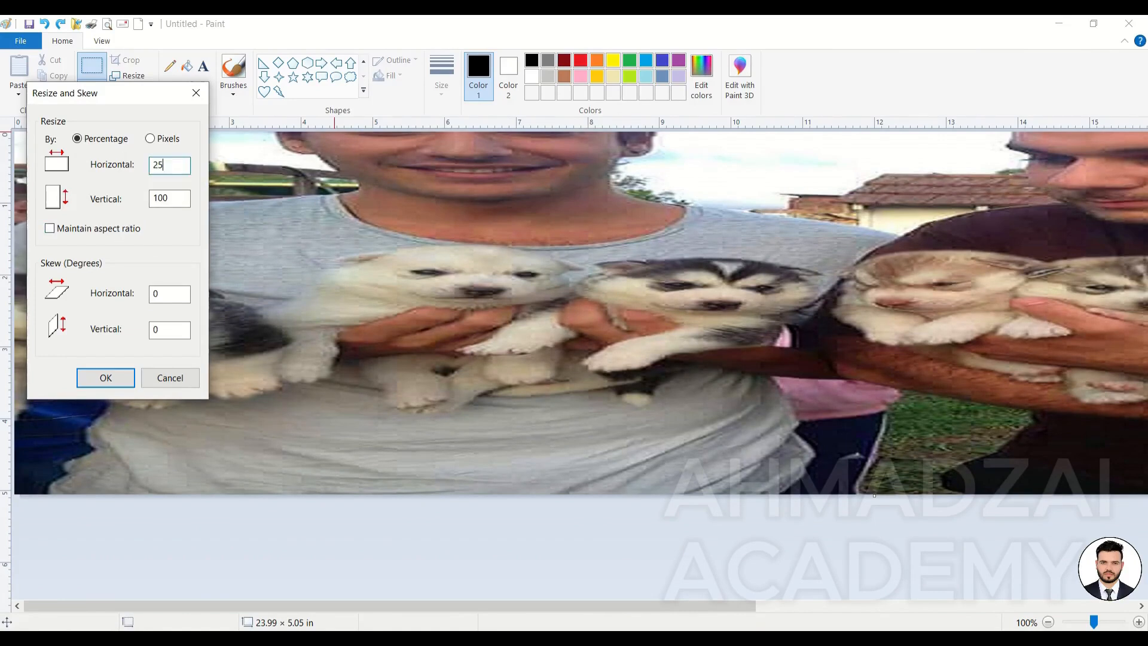
key("Return")
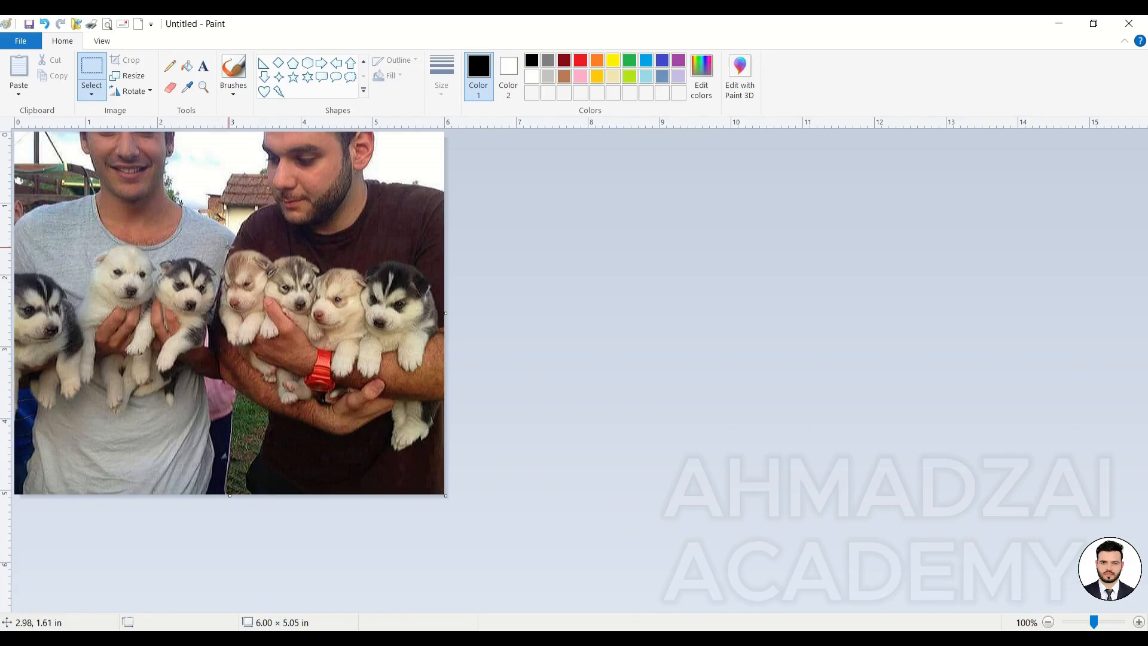
Skew the puppies photo 20 degrees horizontally, and undo the skewing
left_click(132, 76)
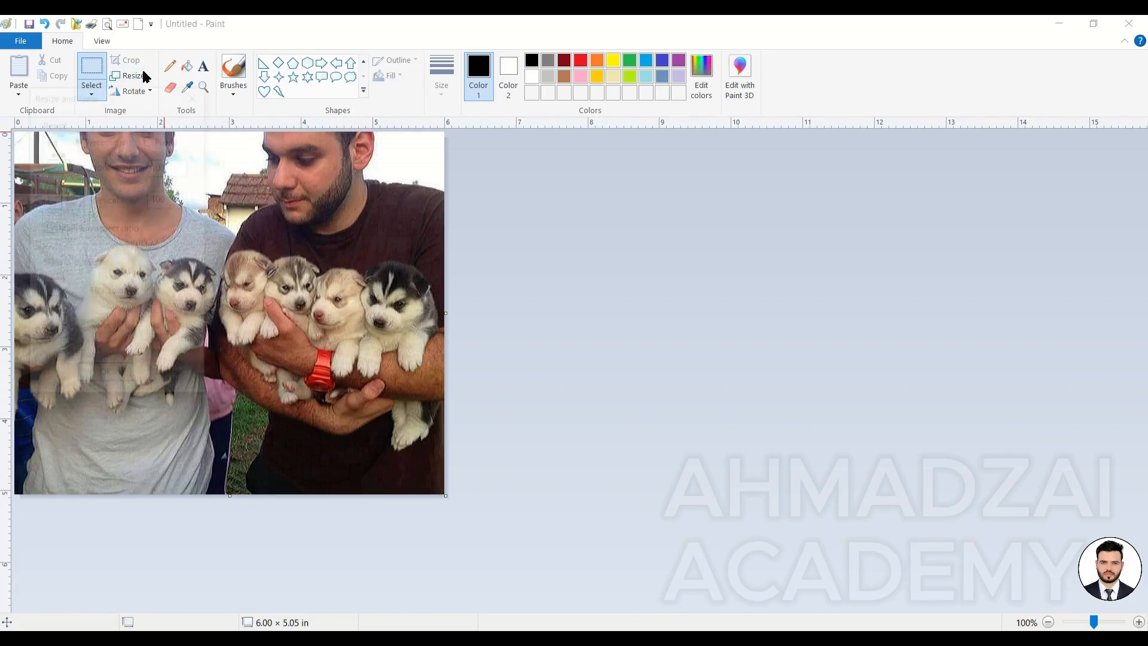
left_click_drag(162, 97, 864, 124)
left_click(795, 254)
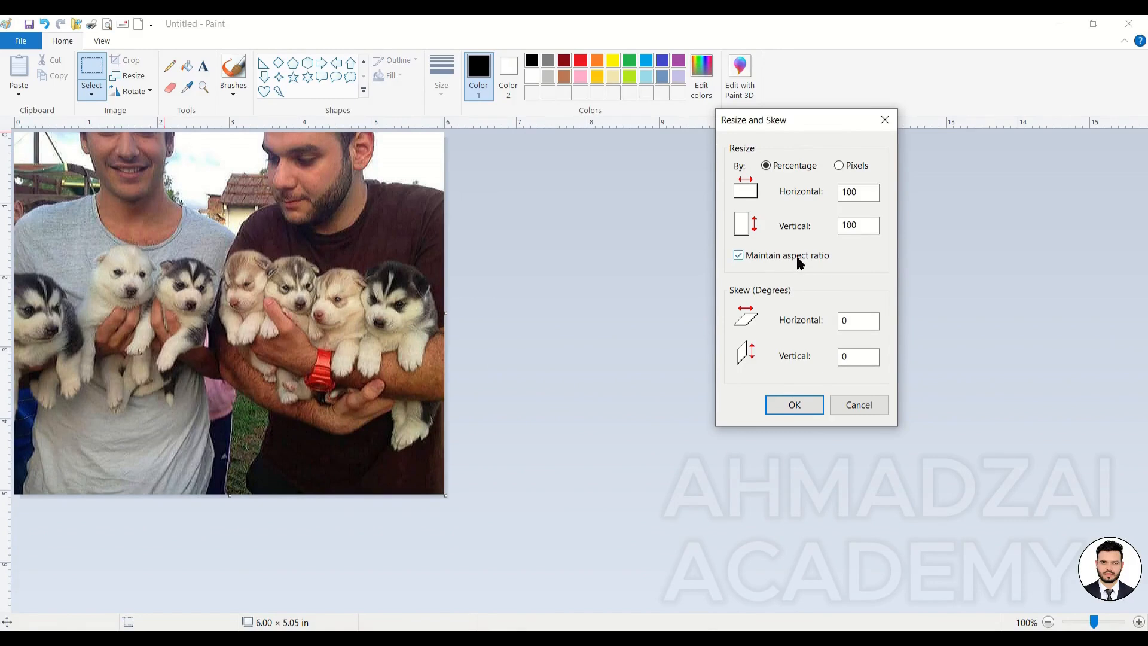
left_click_drag(854, 226, 752, 203)
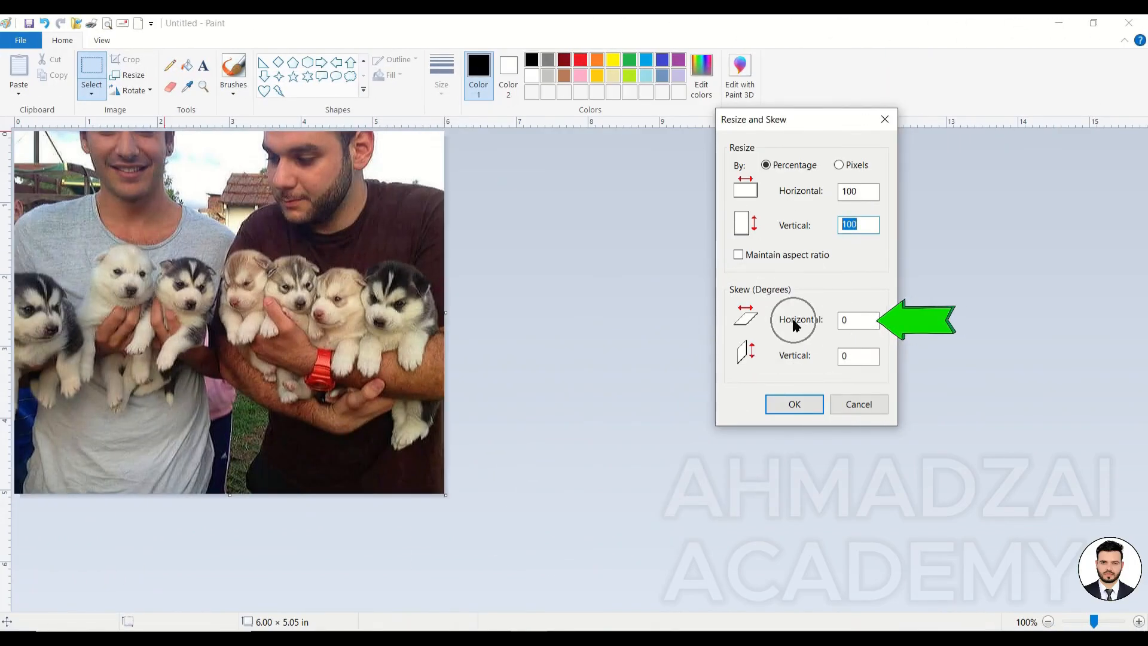
double_click(853, 323)
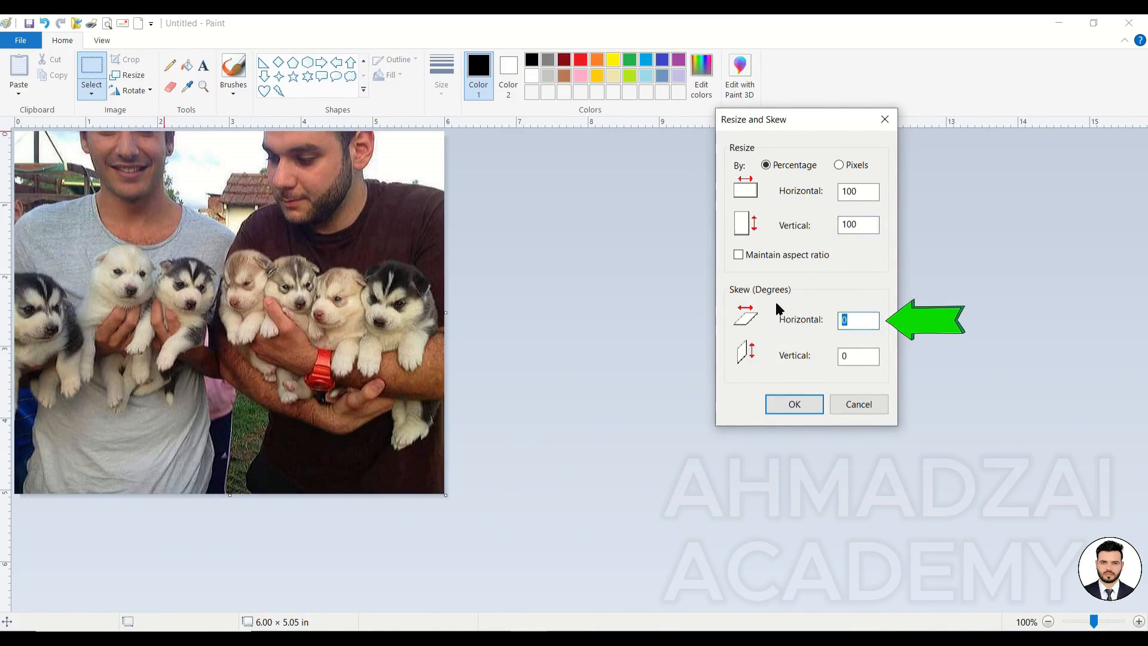
type("20")
key("Return")
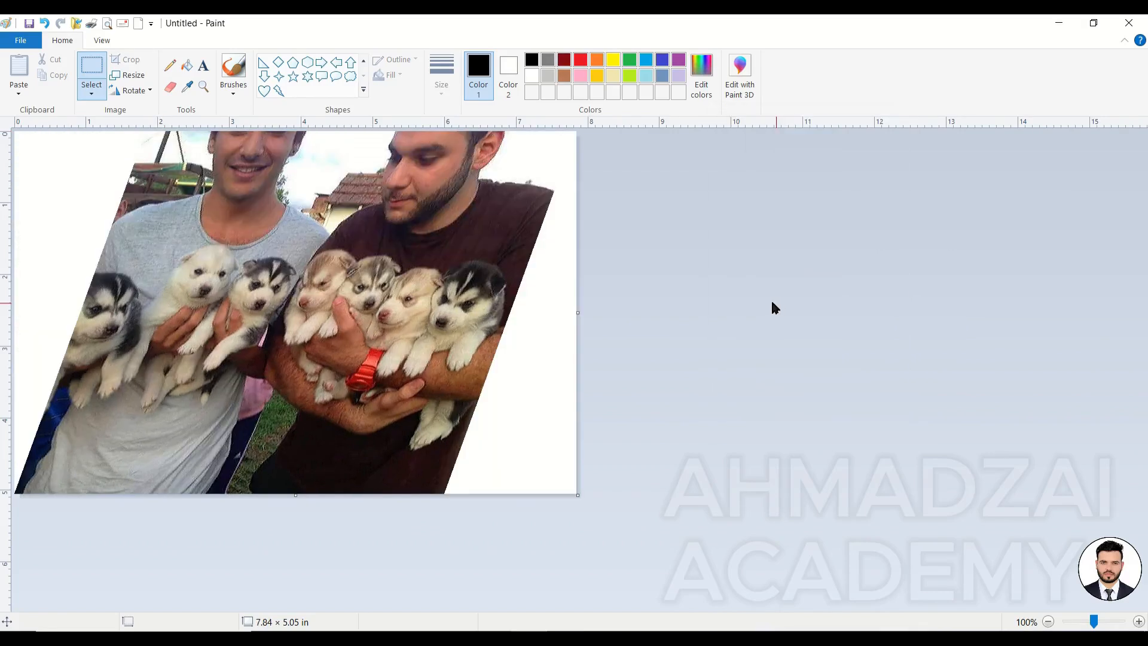
key("ctrl+z")
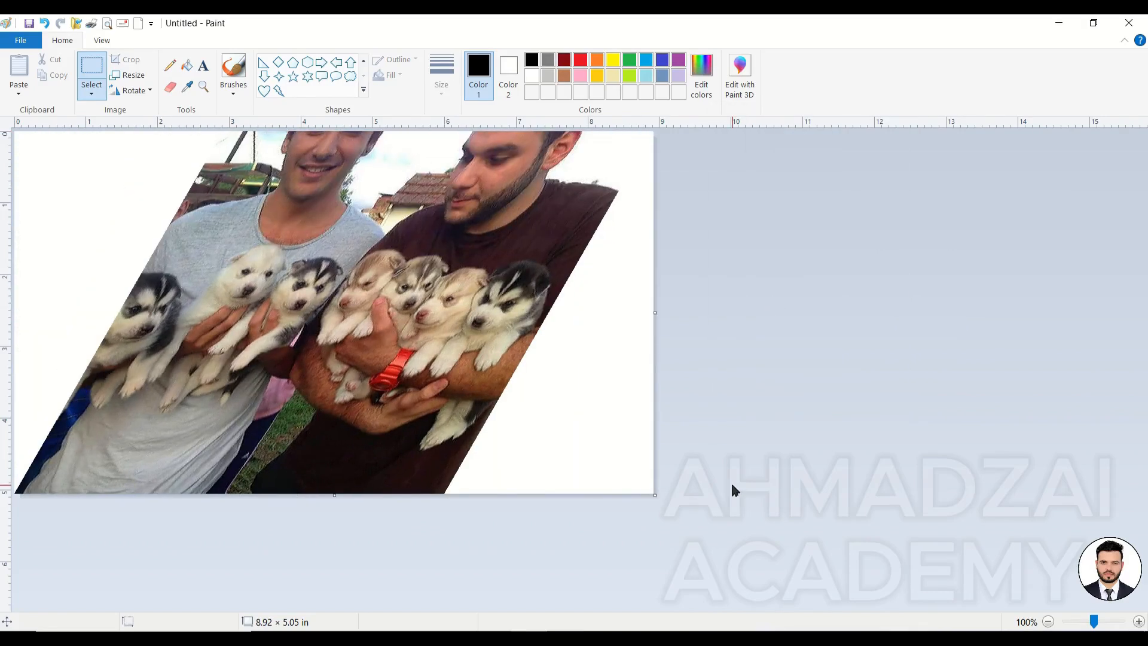
key("ctrl+z")
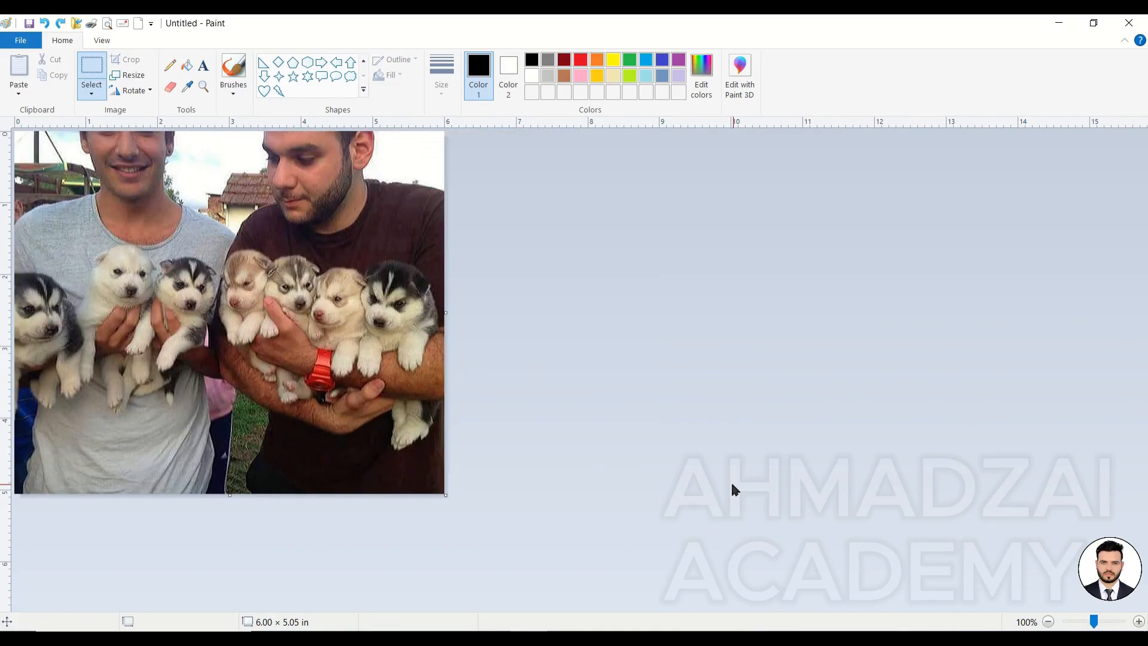
Try to skew the puppies photo vertically
left_click(149, 81)
left_click_drag(154, 90, 820, 128)
double_click(838, 359)
key("Return")
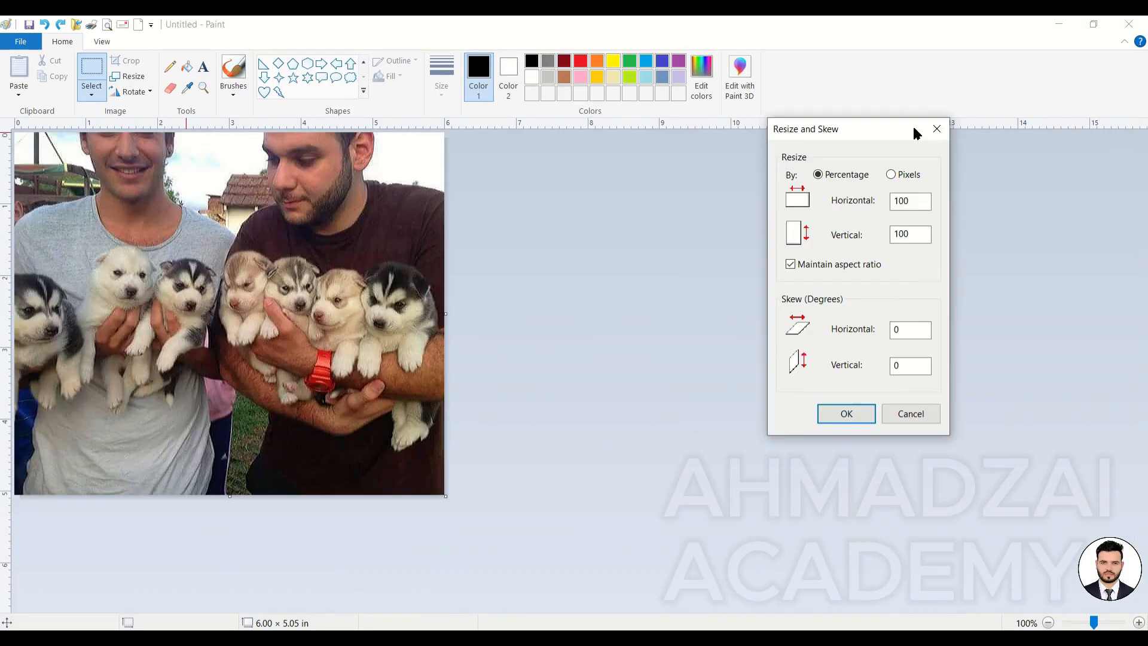
Review the horizontal and vertical skew settings for the photo, and cancel without applying a change
left_click_drag(912, 124, 901, 164)
left_click_drag(905, 368, 890, 366)
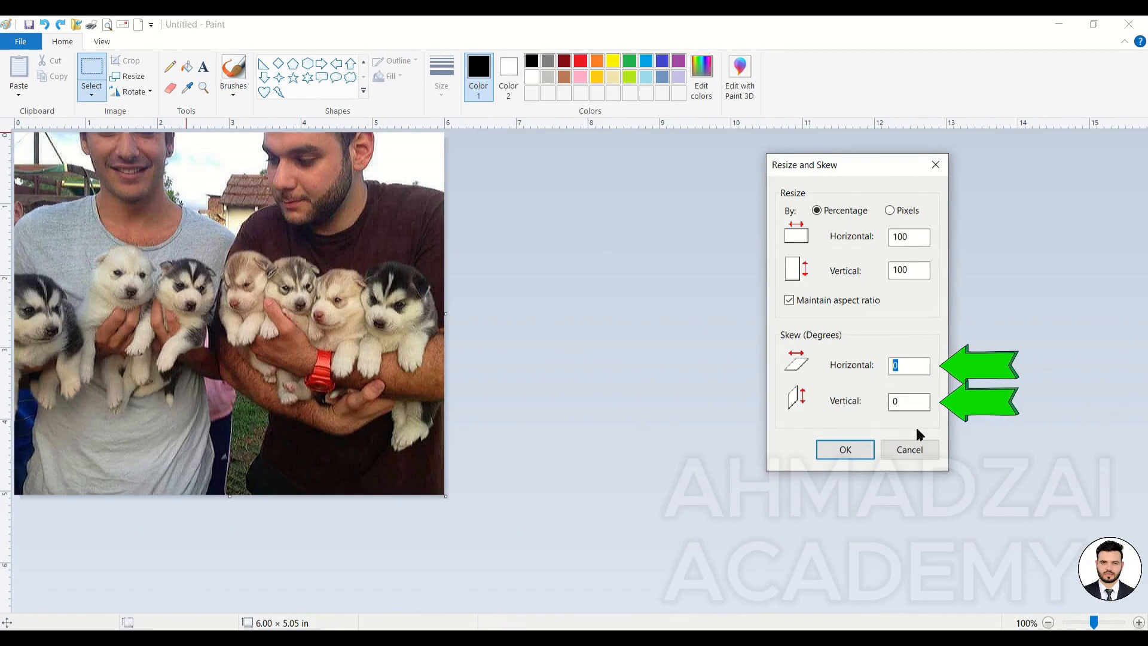
left_click(911, 451)
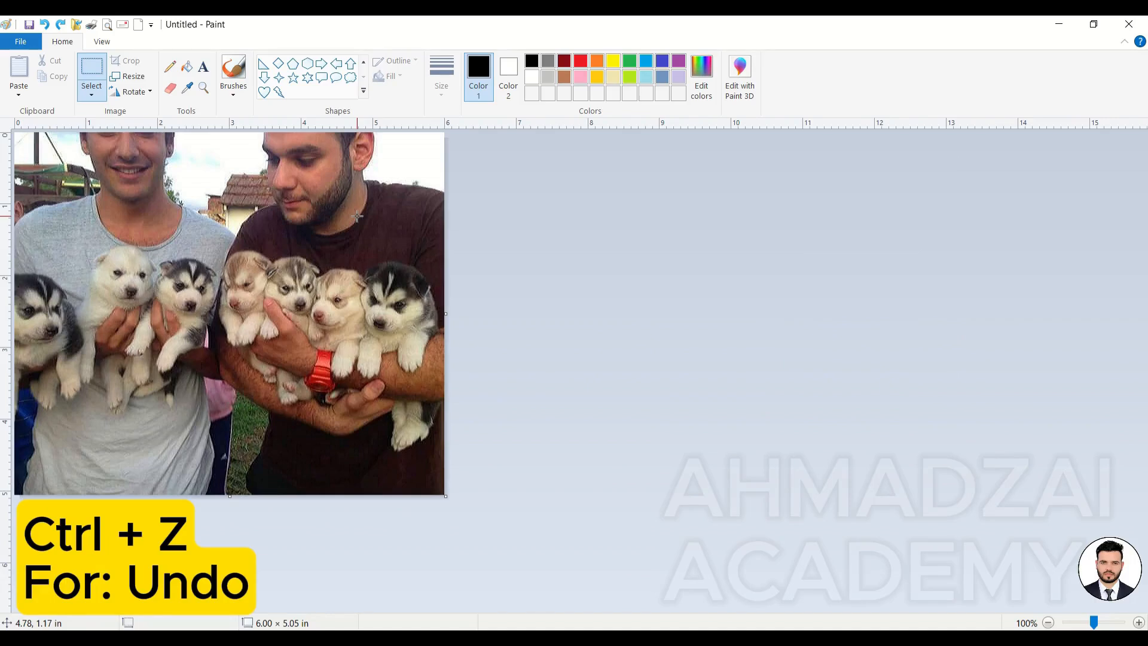
left_click(128, 77)
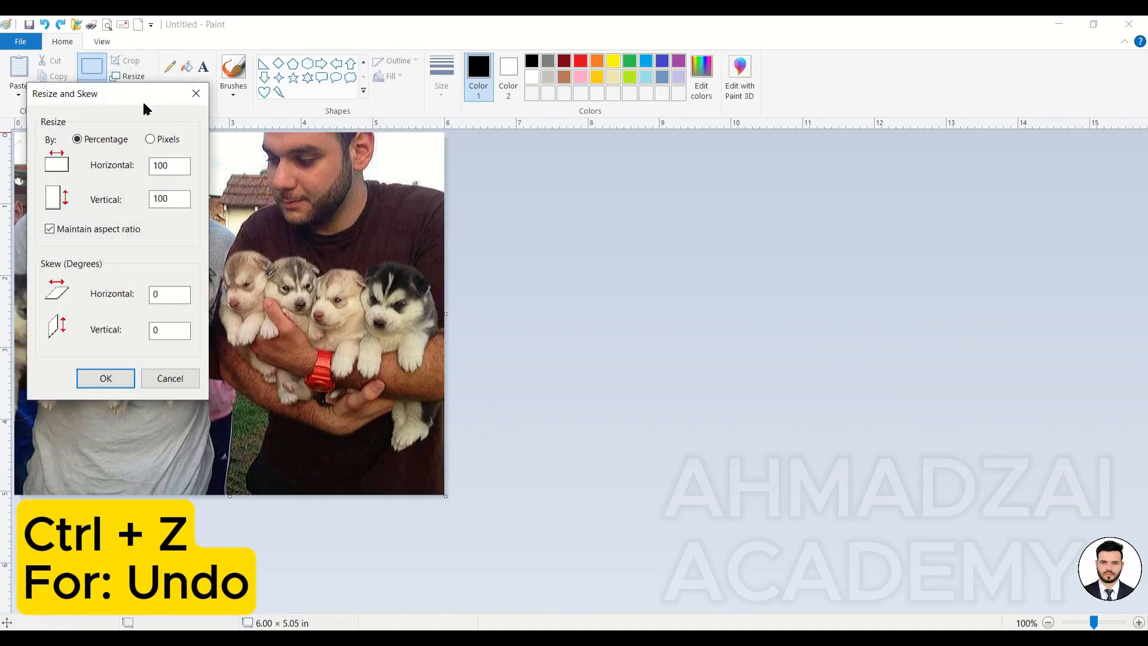
left_click_drag(156, 95, 803, 237)
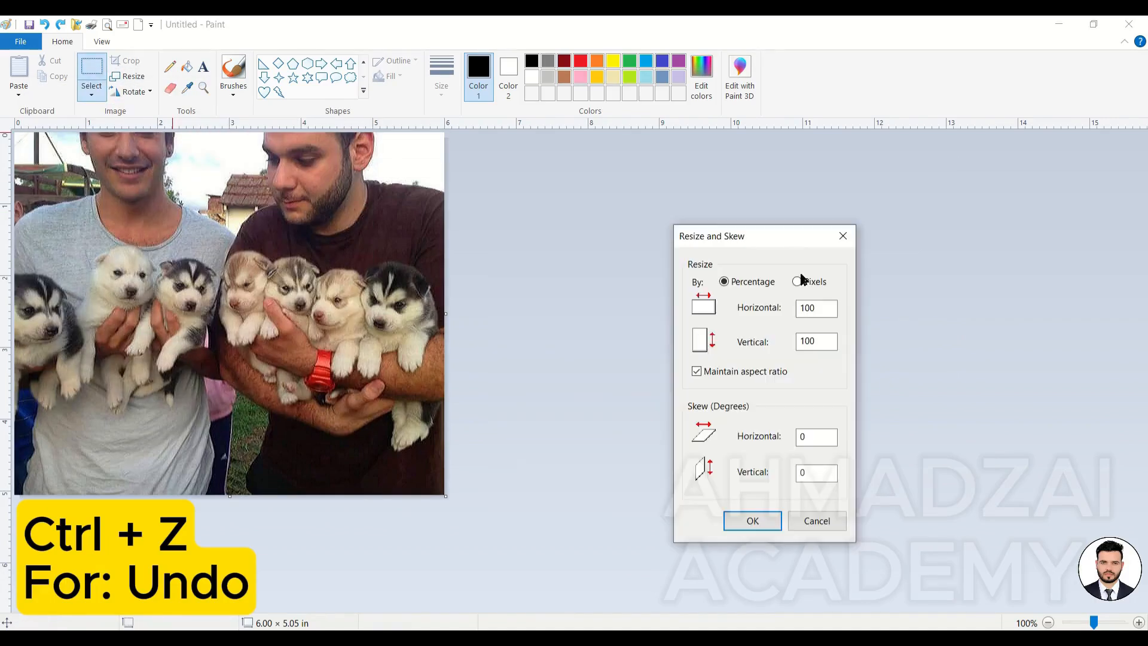
left_click(822, 434)
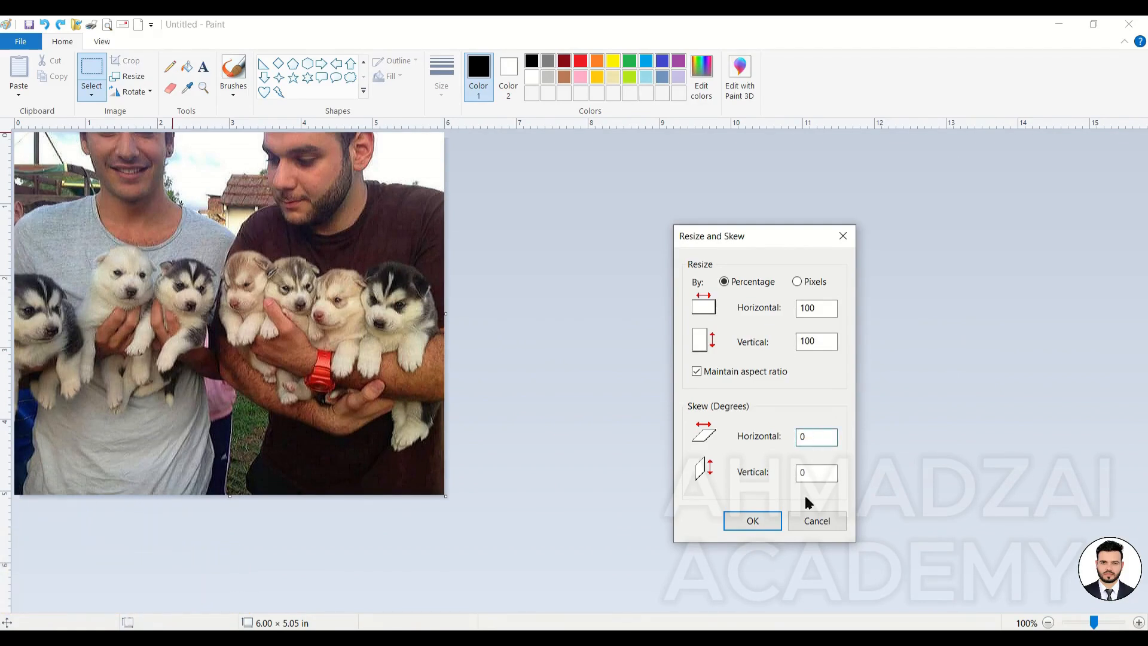
left_click(817, 520)
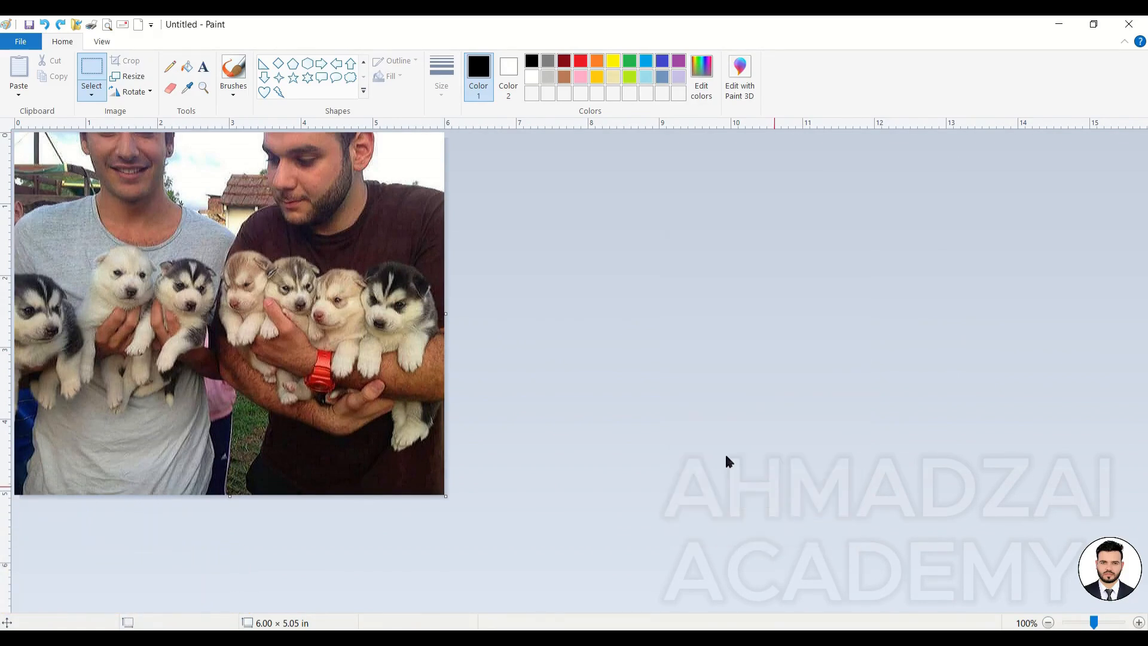
left_click(143, 93)
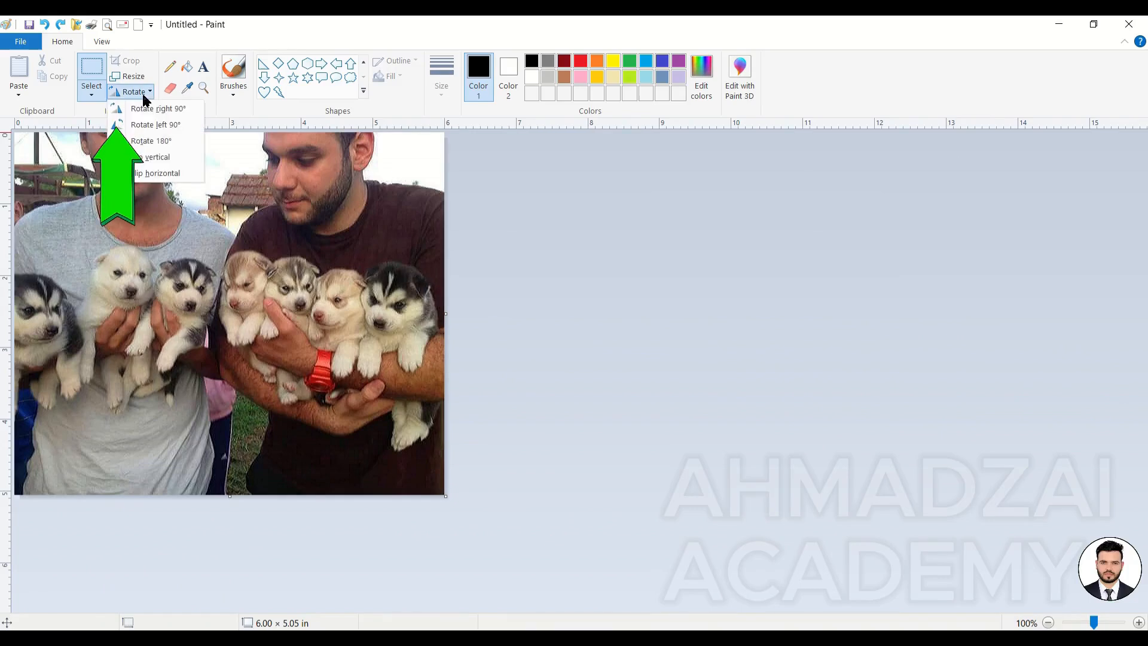
left_click(94, 86)
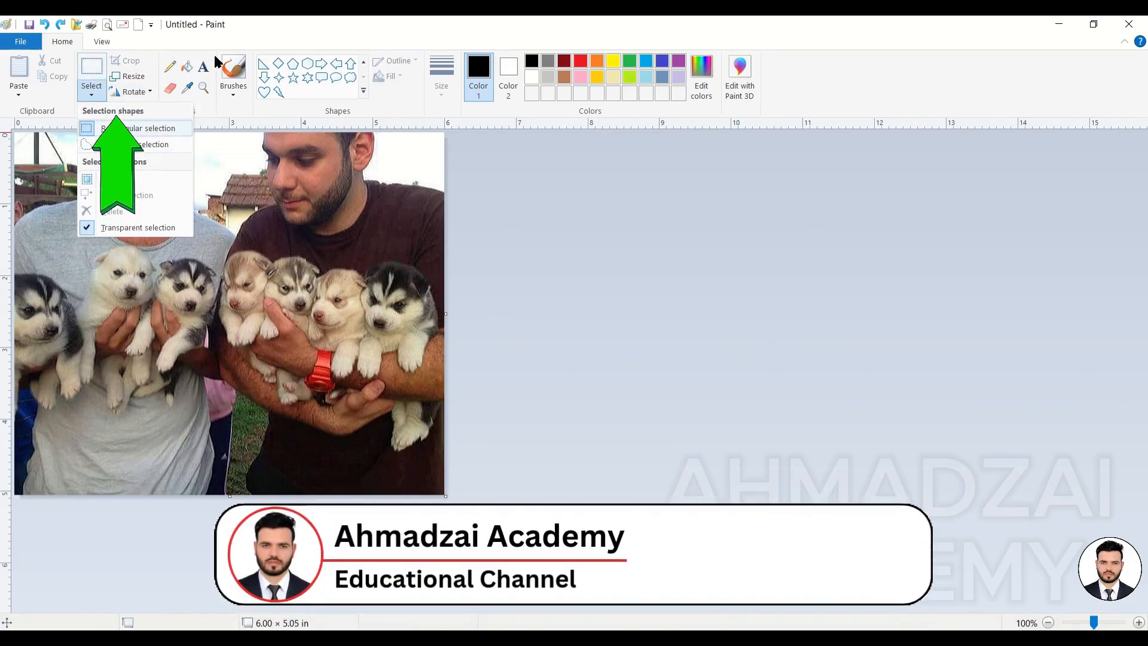
left_click(148, 97)
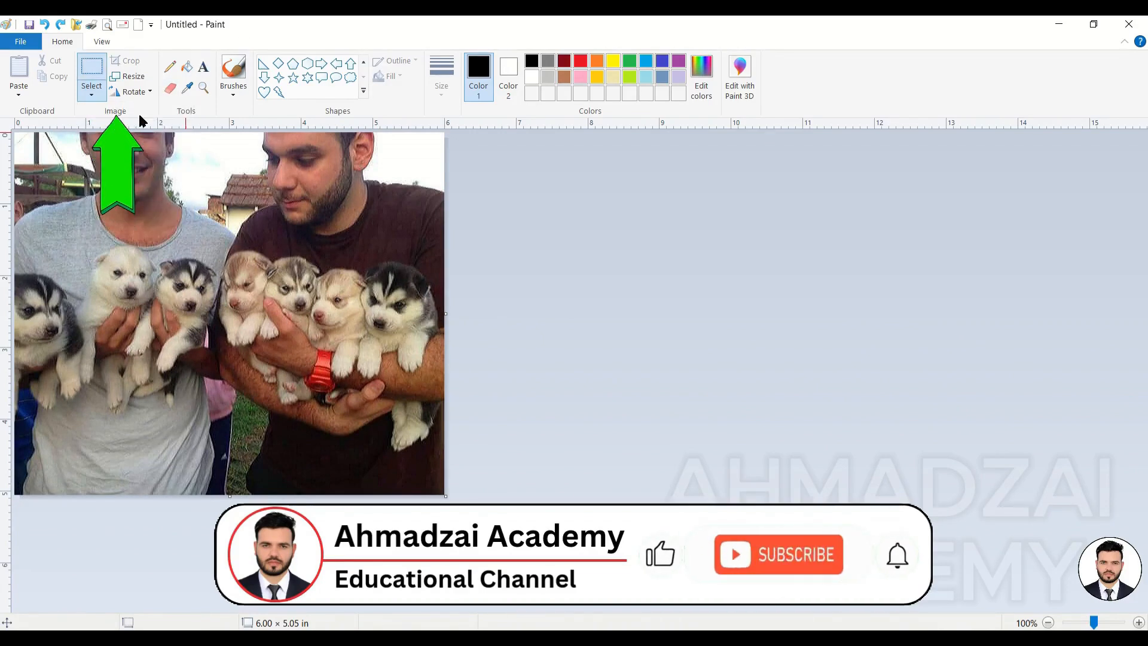